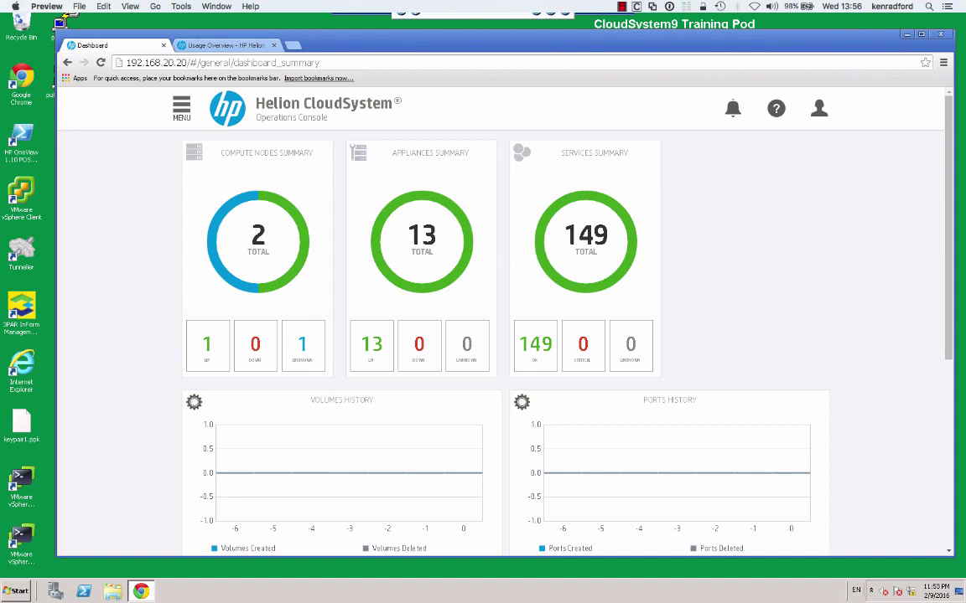
# Go to Compute Summary to see the two compute nodes and their utilization.
pyautogui.click(181, 109)
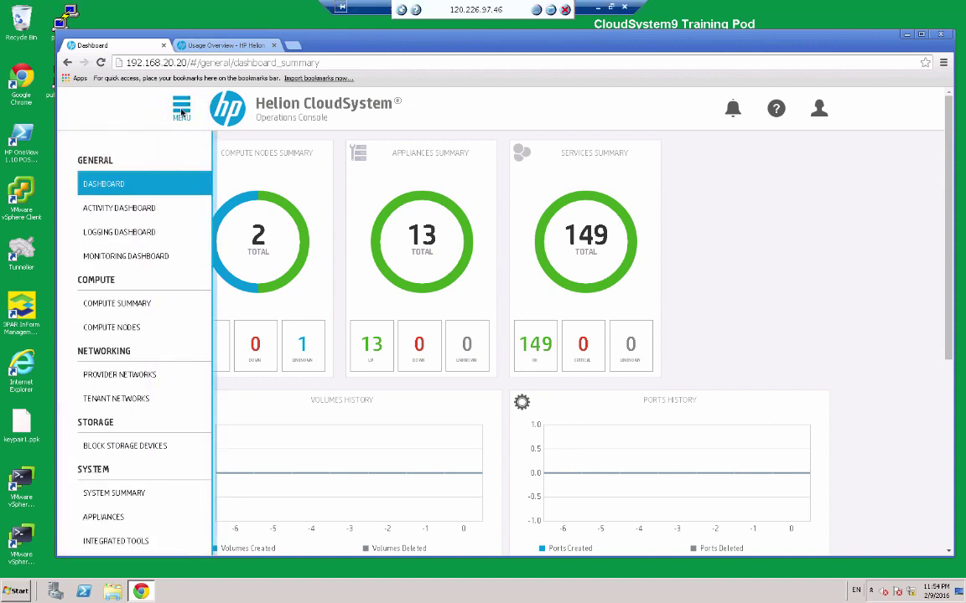
pyautogui.click(117, 304)
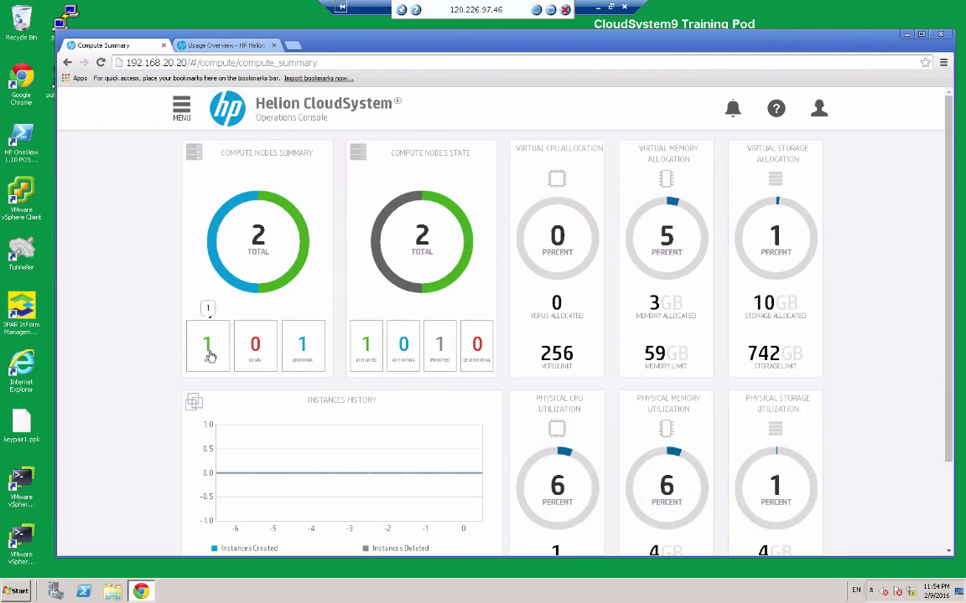
# List the Unknown compute nodes, clear that filter, and expand cs-target-cluster's allocation and NIC details.
pyautogui.click(303, 354)
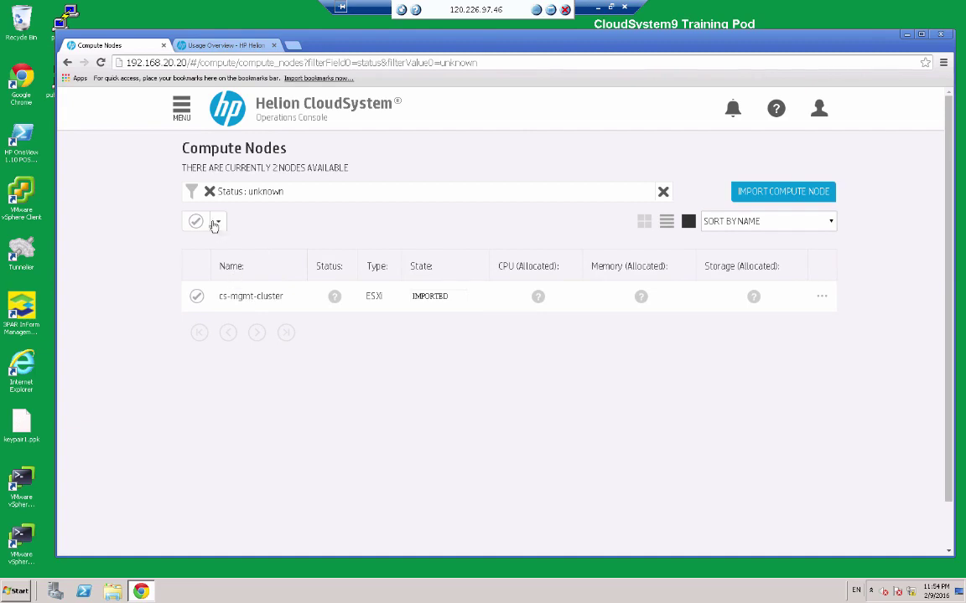
pyautogui.click(209, 192)
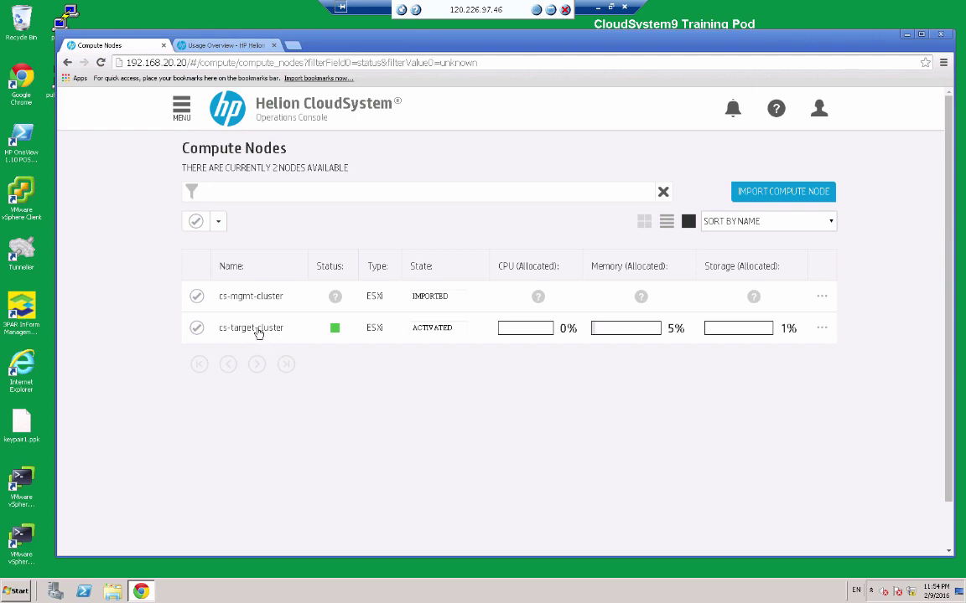
pyautogui.click(258, 332)
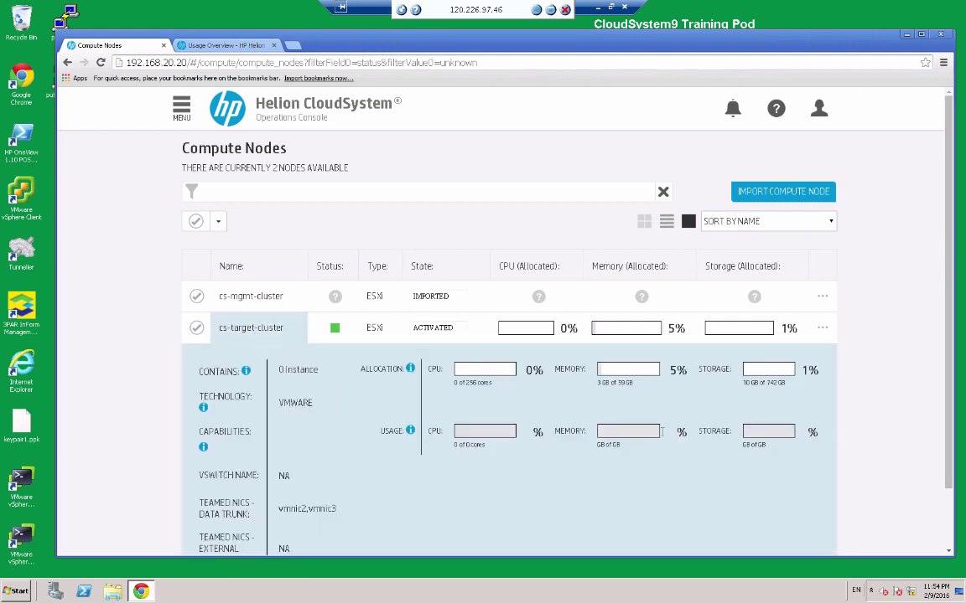
pyautogui.scroll(-1, 681, 388)
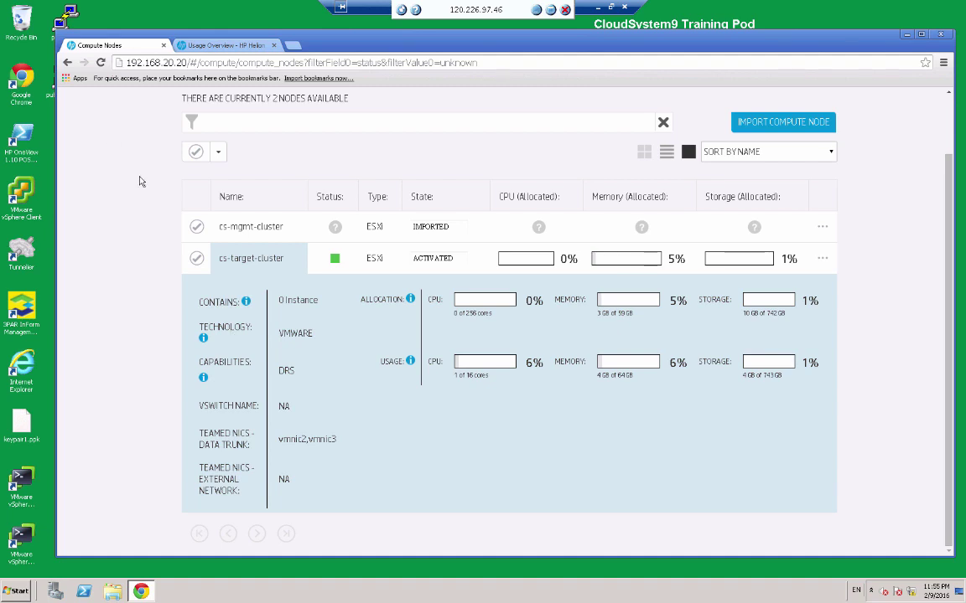
pyautogui.scroll(1, 281, 152)
pyautogui.click(181, 107)
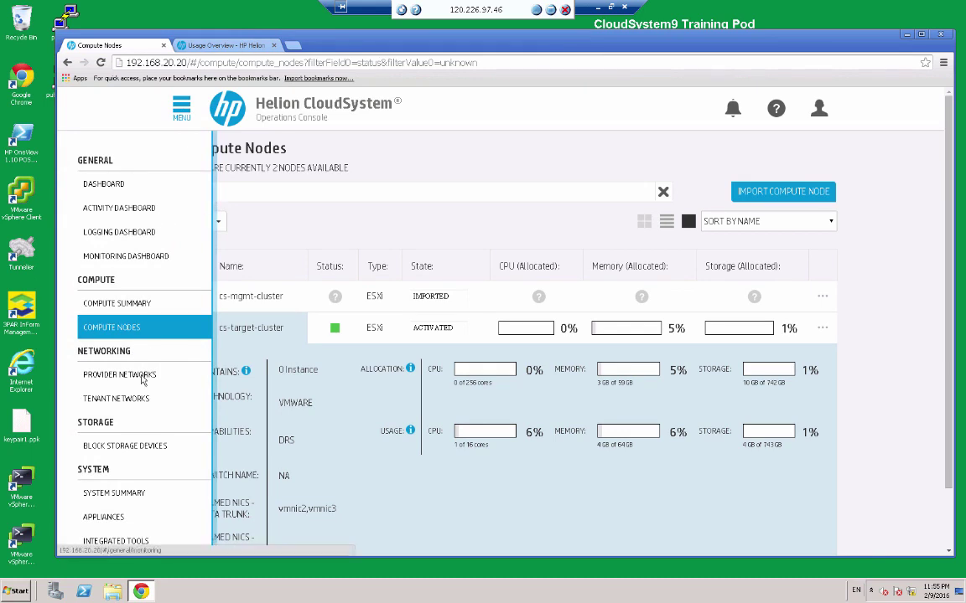
# Review the System Summary figures, then open the installed Appliances list.
pyautogui.click(122, 496)
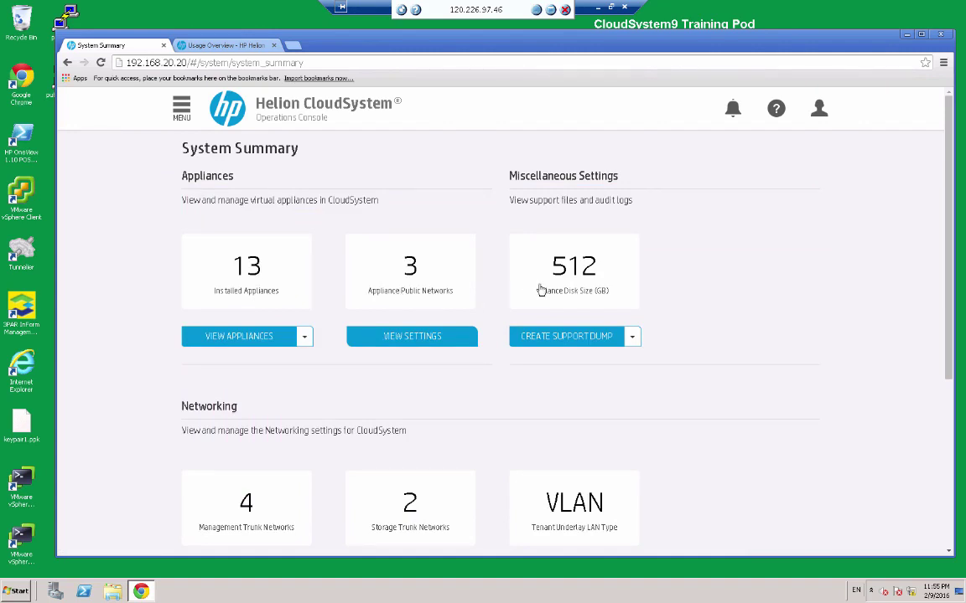
pyautogui.scroll(-3, 566, 291)
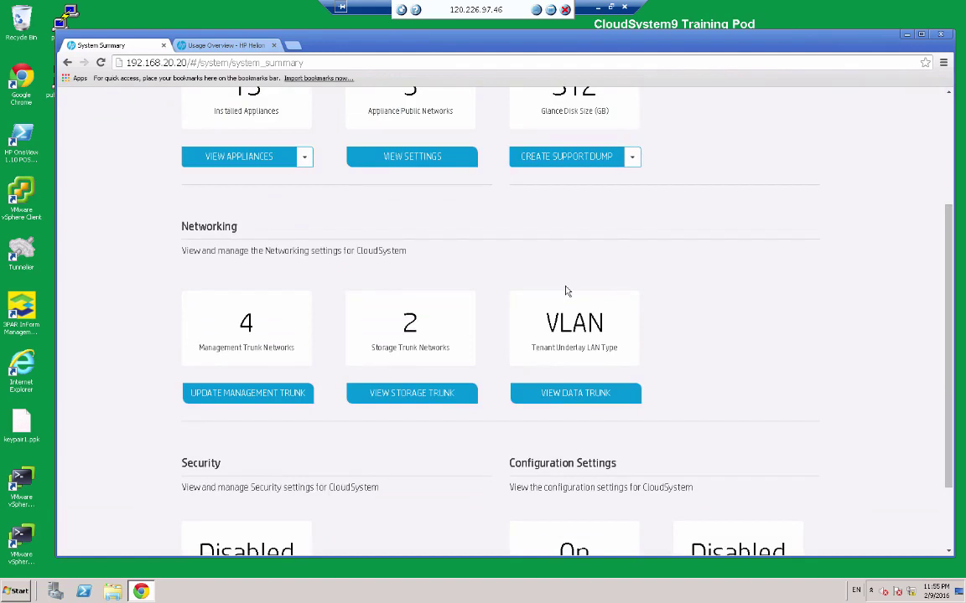
pyautogui.scroll(-2, 566, 291)
pyautogui.scroll(5, 508, 258)
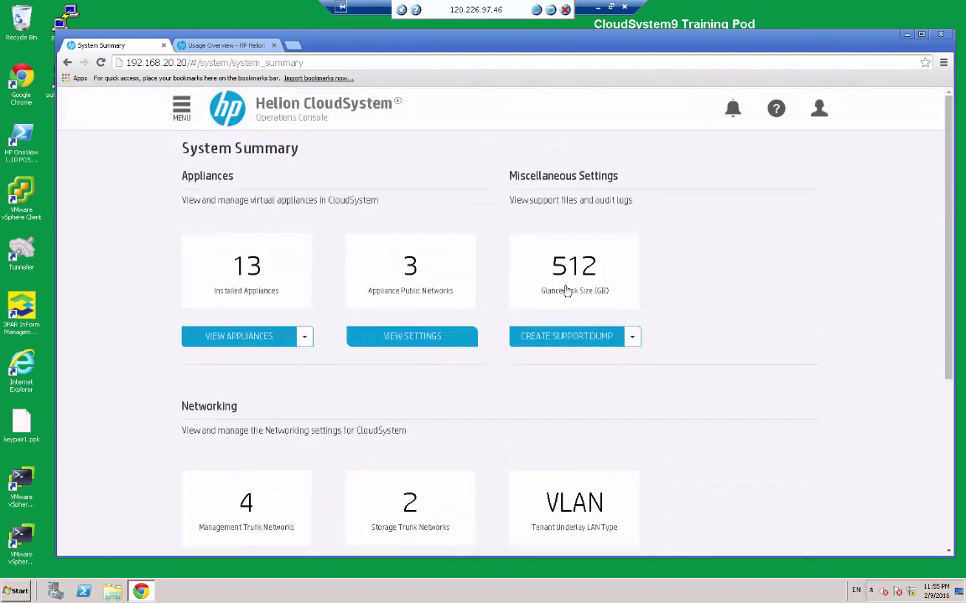
pyautogui.click(262, 336)
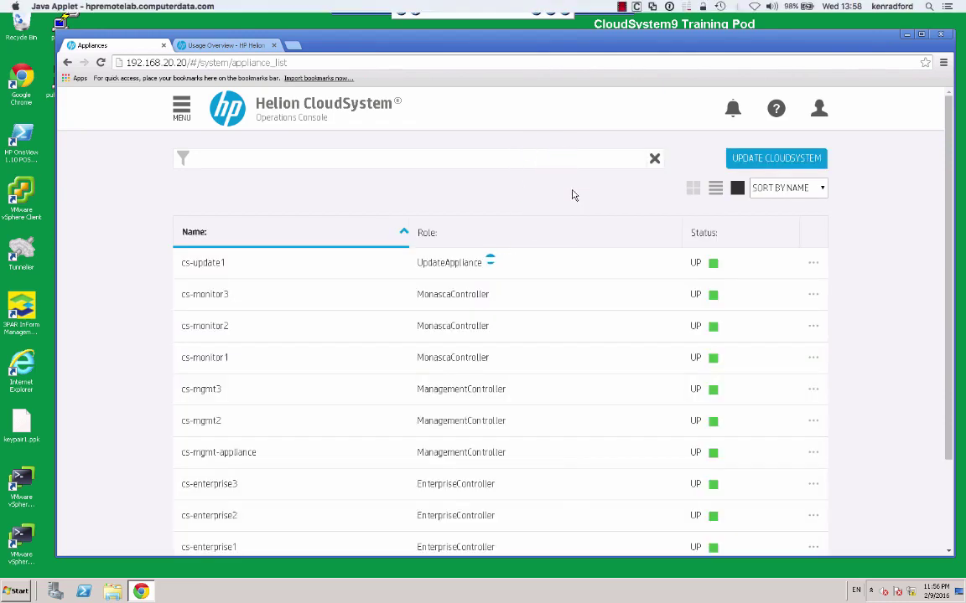
pyautogui.click(944, 159)
pyautogui.moveTo(948, 164); pyautogui.dragTo(949, 214)
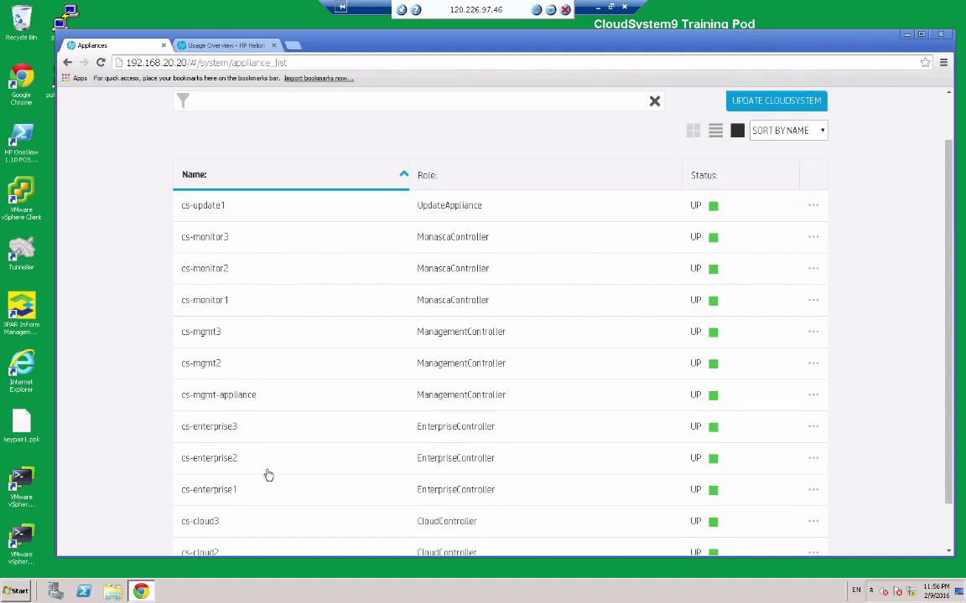
pyautogui.scroll(-1, 859, 364)
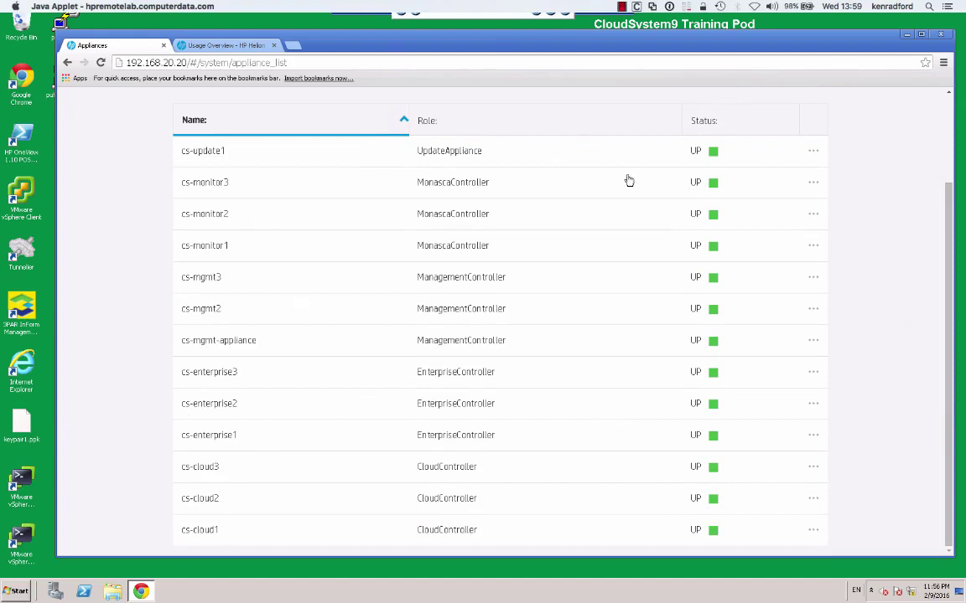
pyautogui.scroll(3, 636, 167)
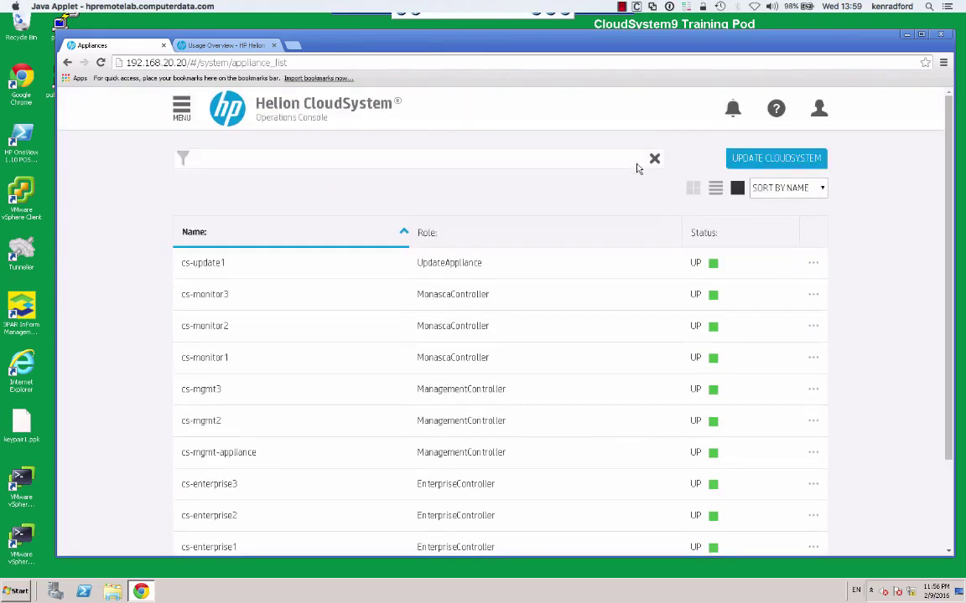
pyautogui.click(181, 107)
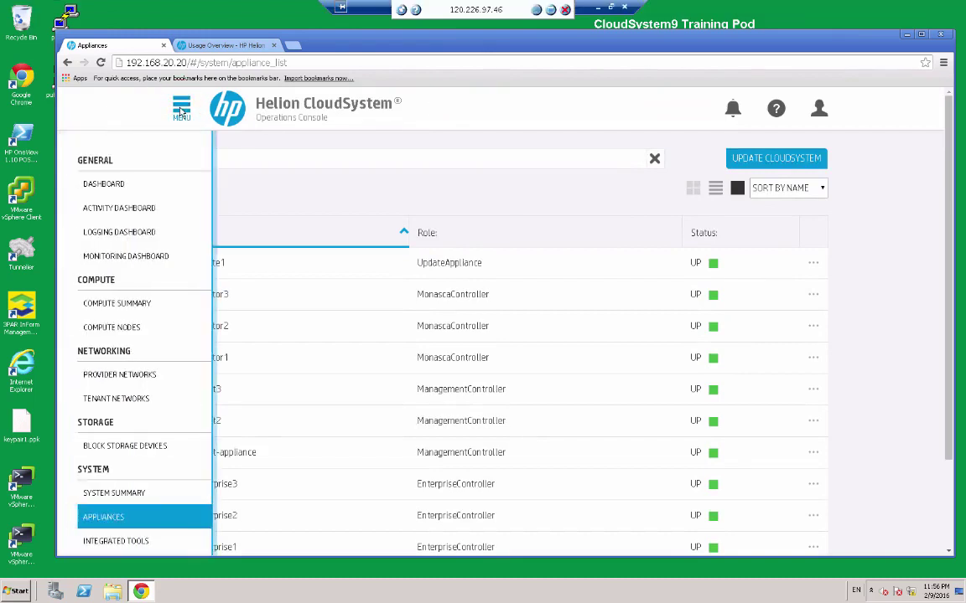
# Launch the Monitoring Dashboard in a new tab and sign in to HP Helion OpenStack Monitoring.
pyautogui.click(134, 257)
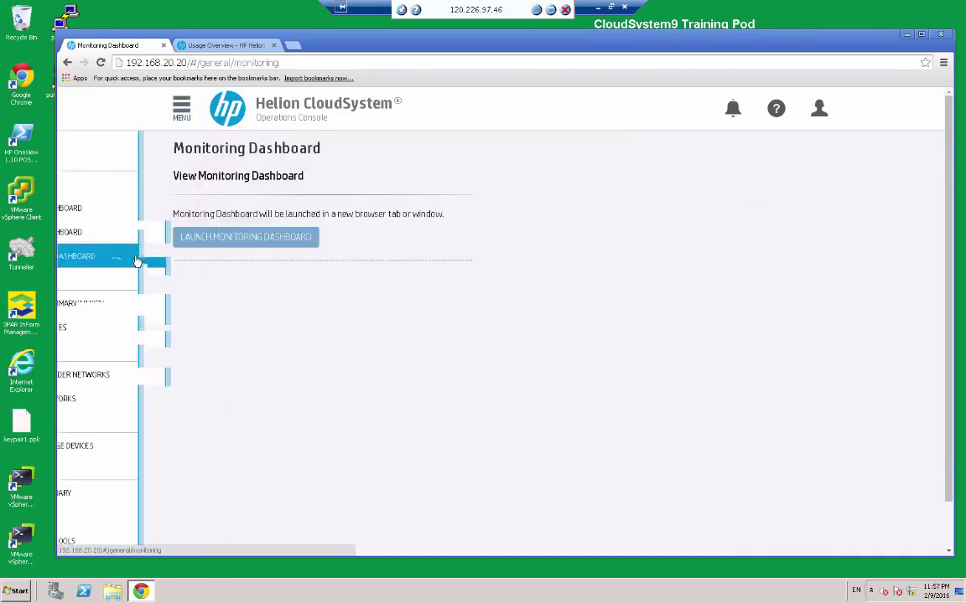
pyautogui.click(260, 235)
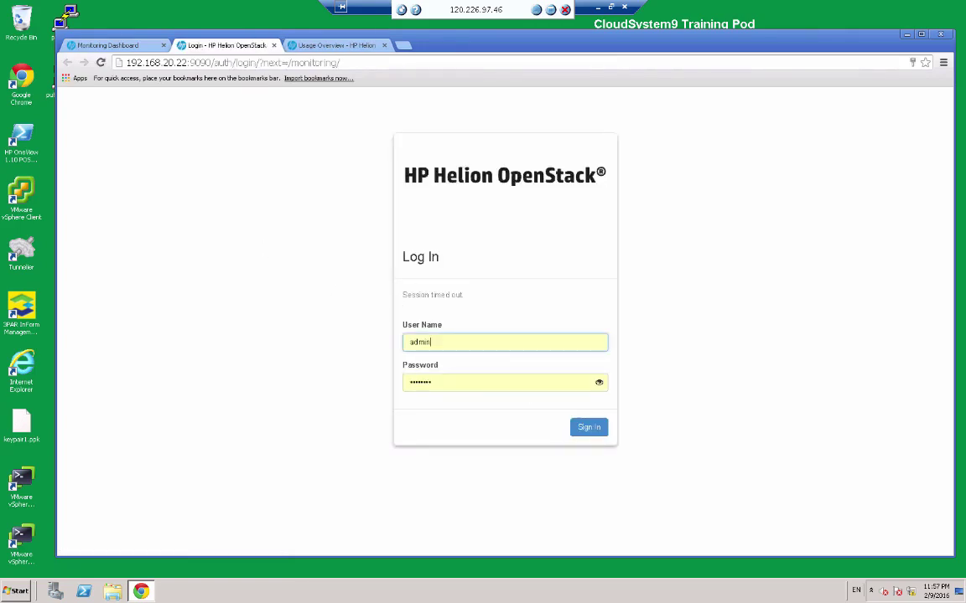
pyautogui.click(591, 428)
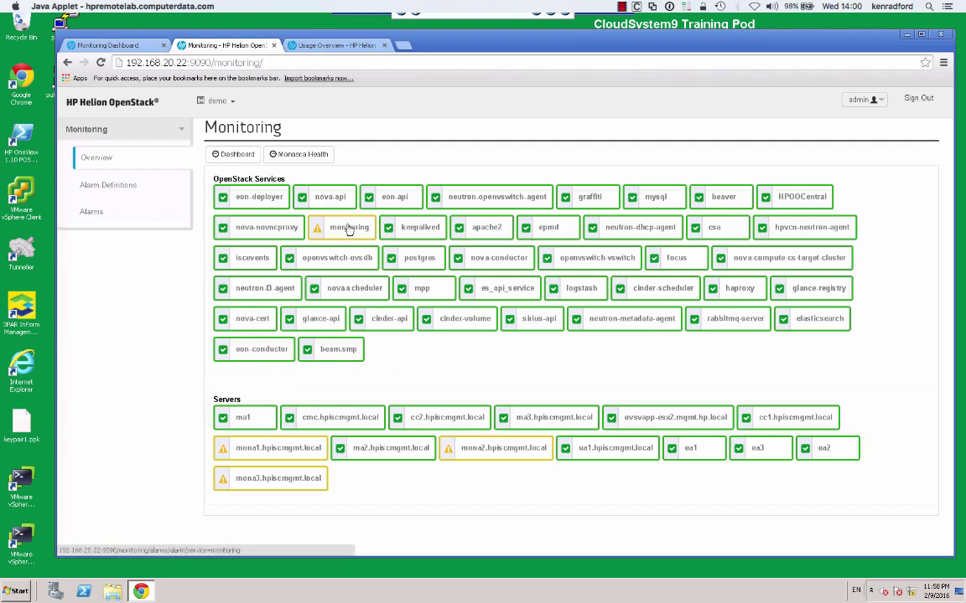
pyautogui.click(270, 451)
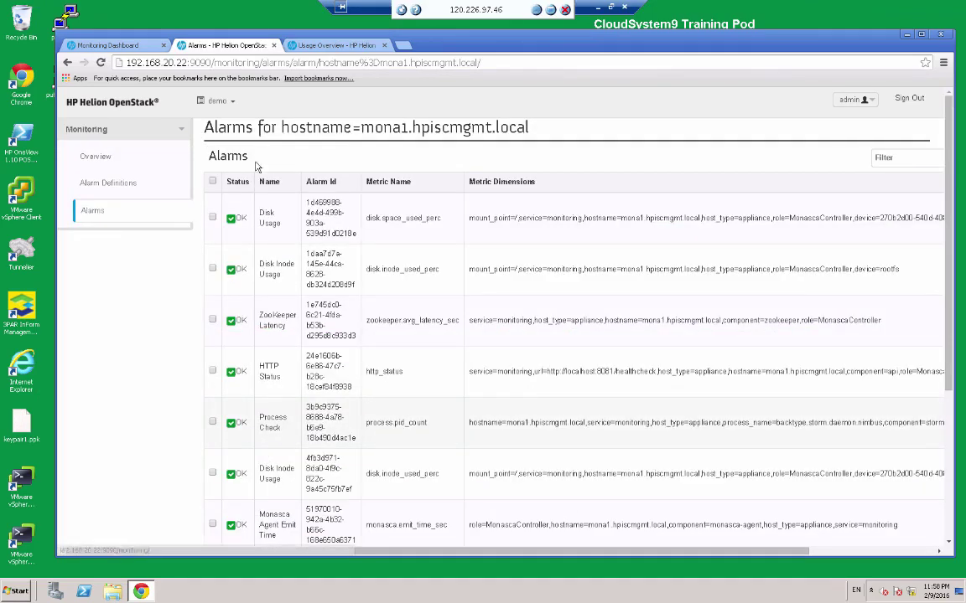
pyautogui.click(235, 186)
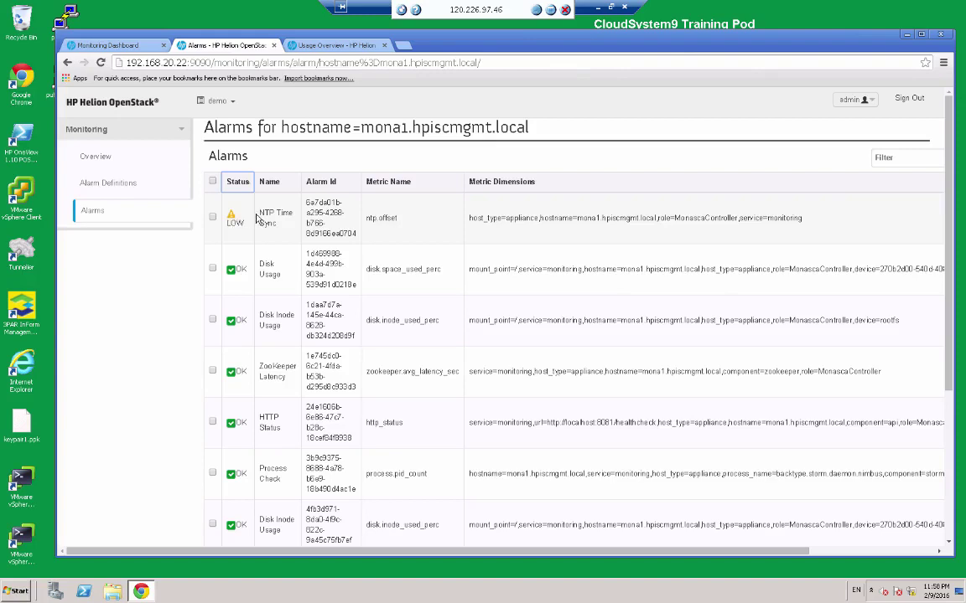
pyautogui.click(511, 245)
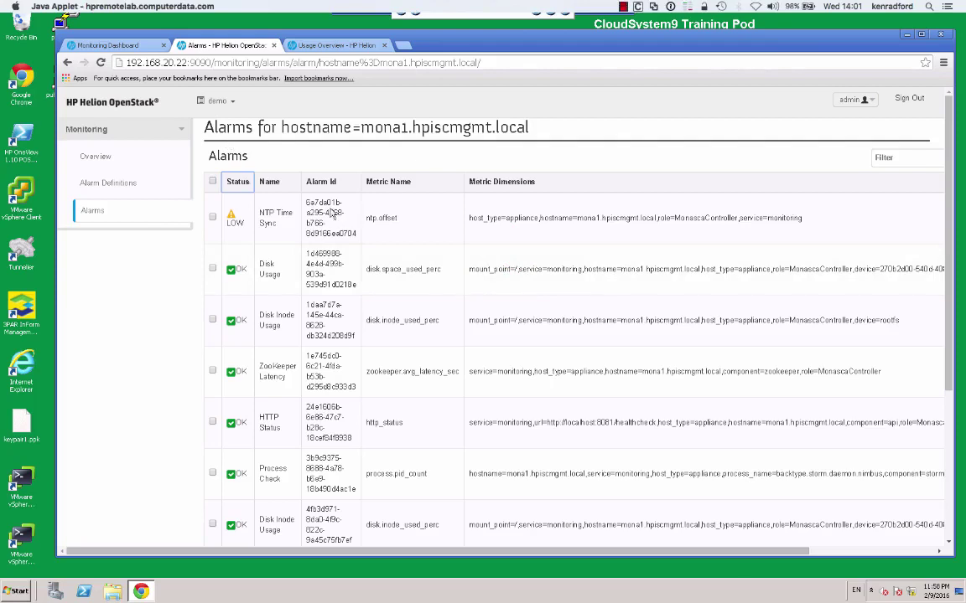
pyautogui.click(121, 100)
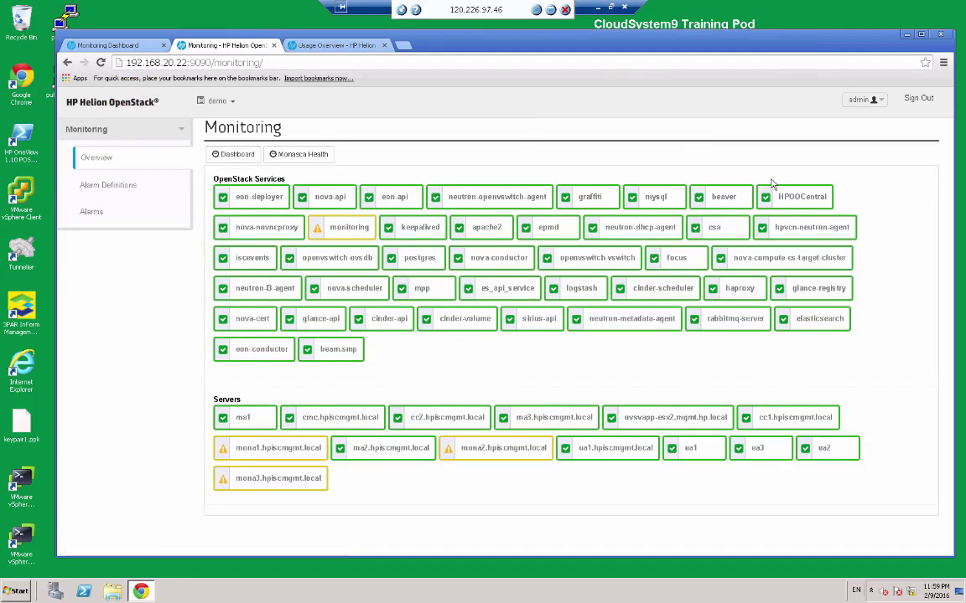
pyautogui.click(98, 47)
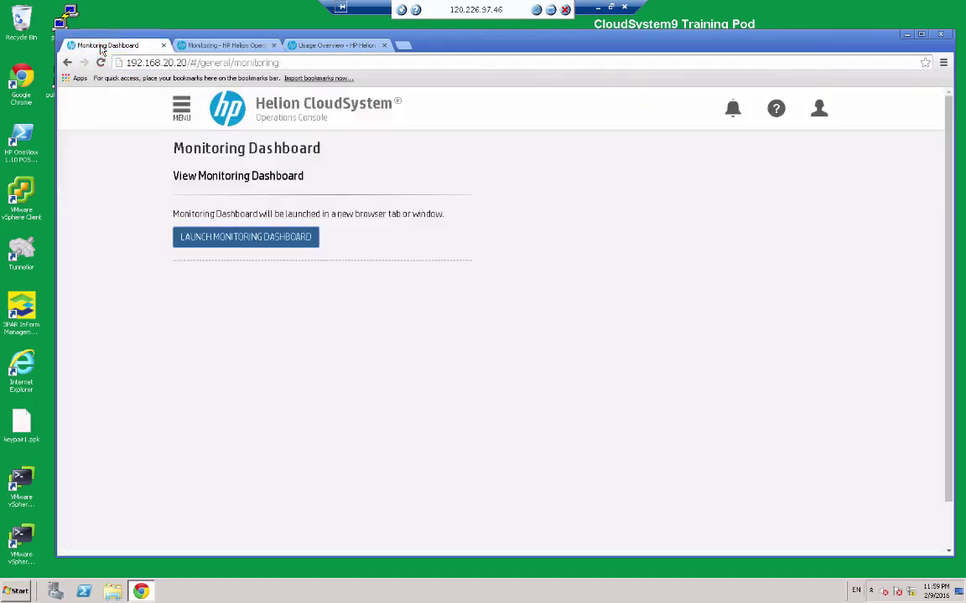
pyautogui.click(175, 106)
# Launch the Activity Dashboard from the console menu in a new tab.
pyautogui.click(178, 109)
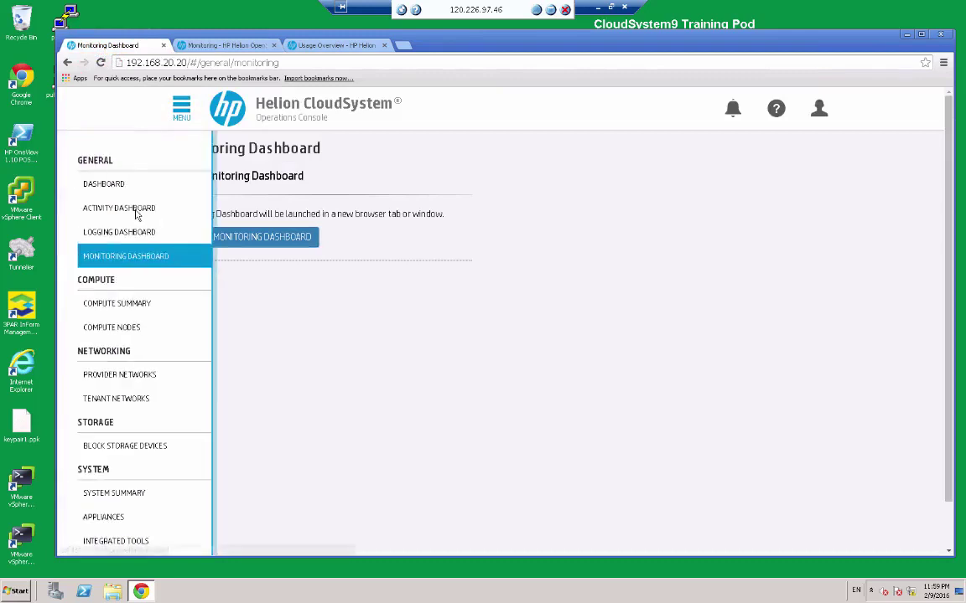
pyautogui.click(135, 209)
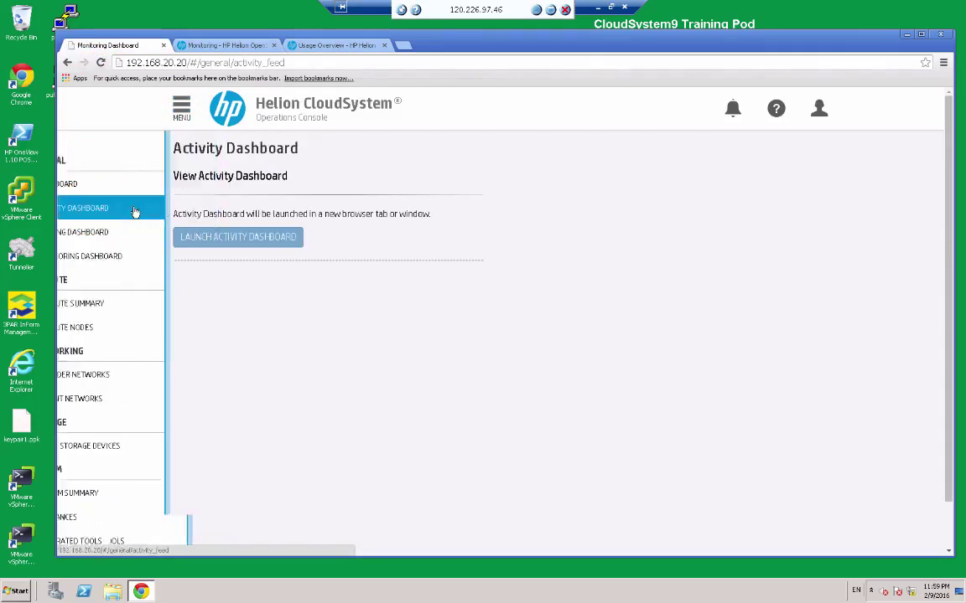
pyautogui.click(238, 238)
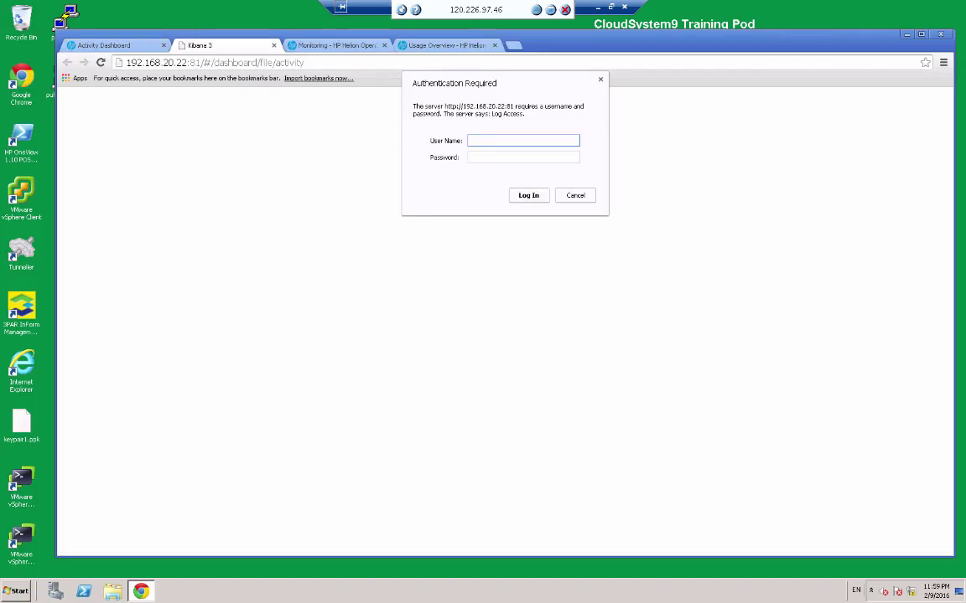
# Enter the user name and password to log in to Kibana.
pyautogui.write('admin')
pyautogui.press('Tab')
pyautogui.write('*******')
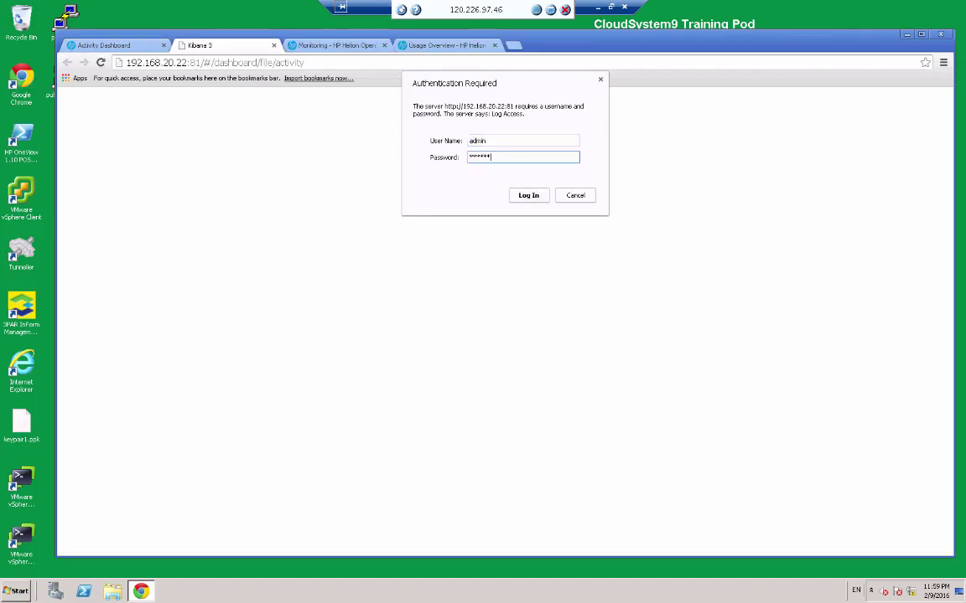
pyautogui.write('**')
pyautogui.press('Return')
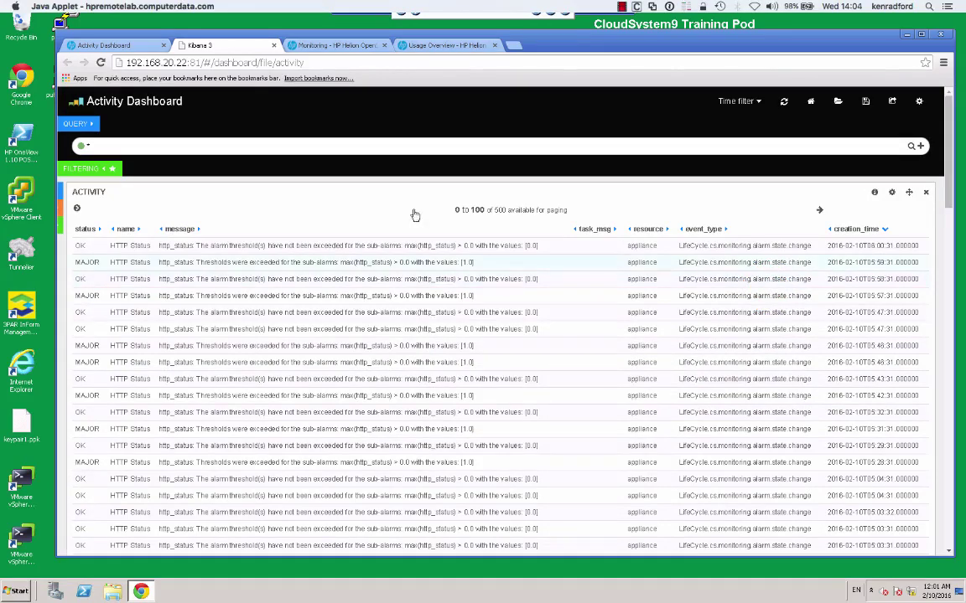
# Replace the * query with 'nova-compute AND cc2' and run it, leaving 22 events.
pyautogui.click(236, 149)
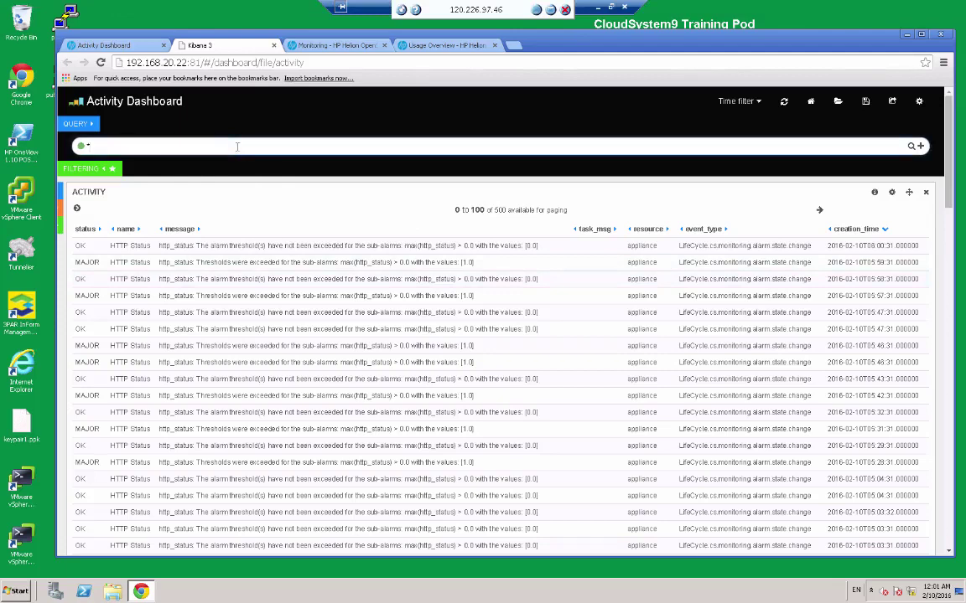
pyautogui.press('BackSpace')
pyautogui.write('nova-compute AND ')
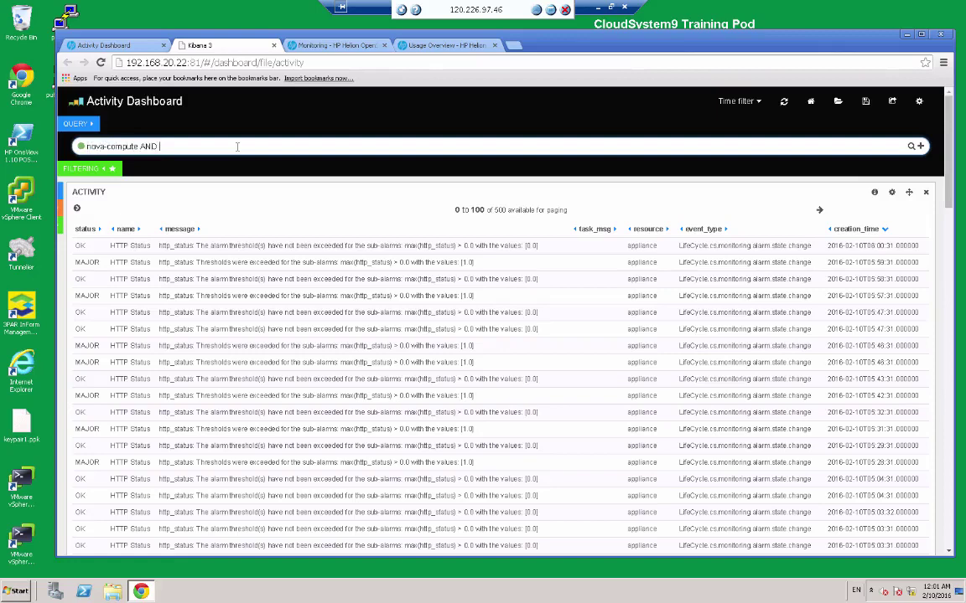
pyautogui.write('cc2')
pyautogui.press('Return')
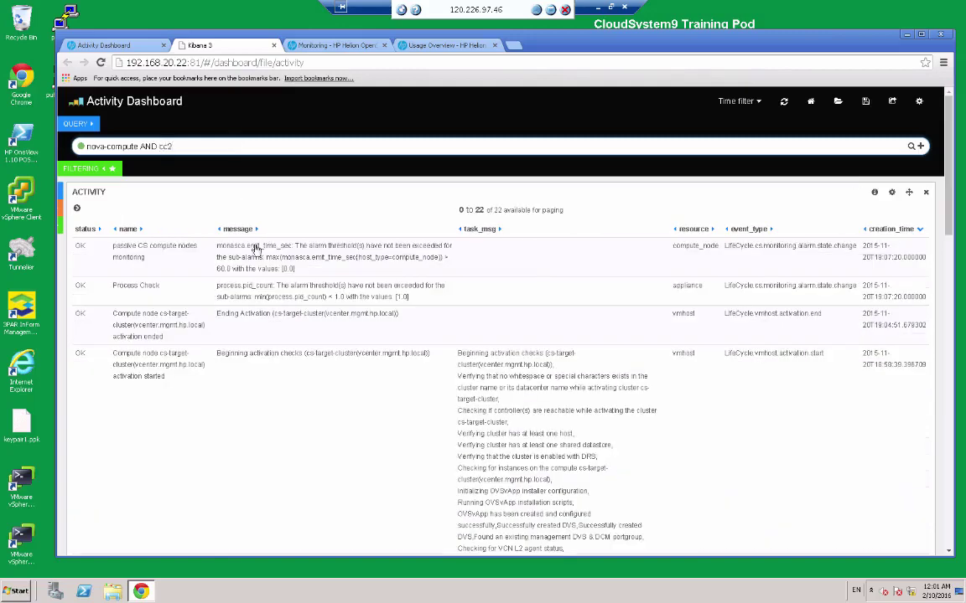
# Expand the passive CS compute nodes event and scroll through its field details table.
pyautogui.click(172, 266)
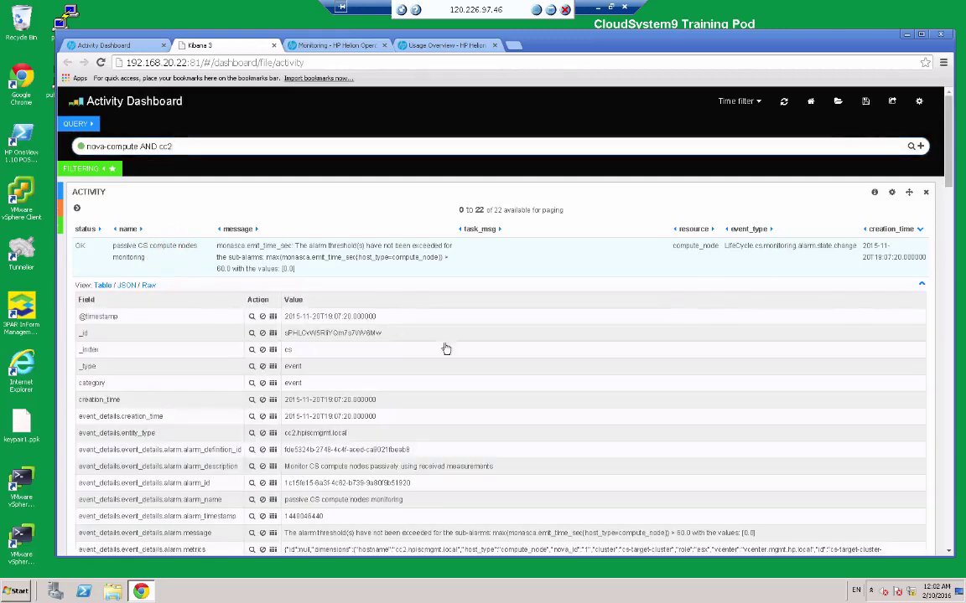
pyautogui.click(942, 162)
pyautogui.moveTo(946, 164); pyautogui.dragTo(953, 212)
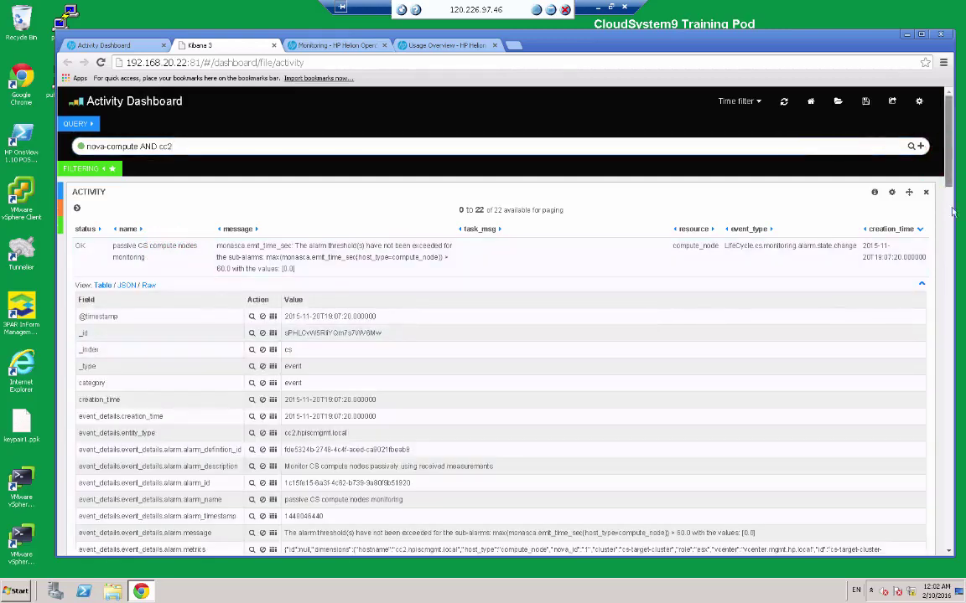
pyautogui.scroll(-6, 953, 212)
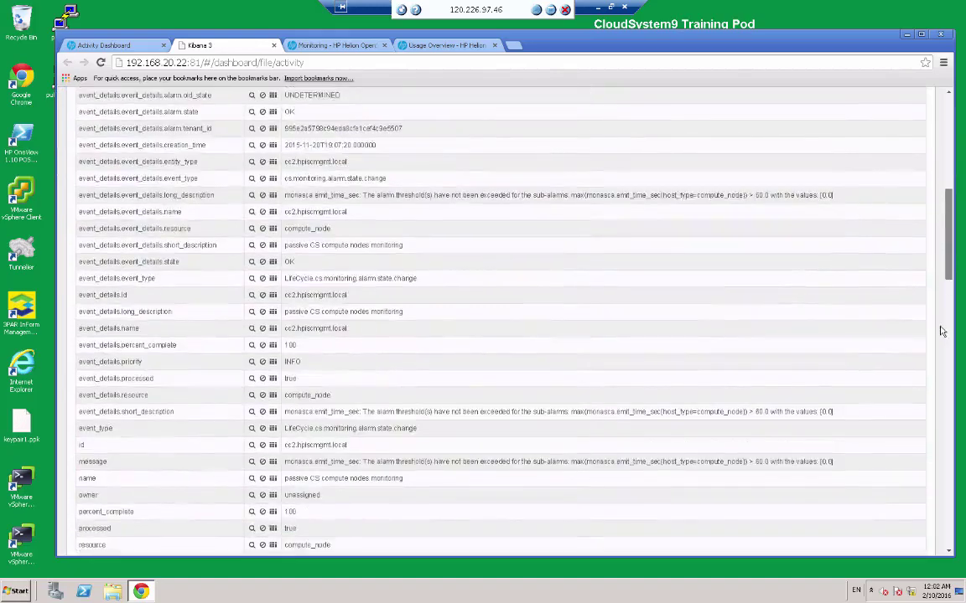
pyautogui.scroll(-7, 942, 332)
pyautogui.scroll(3, 929, 267)
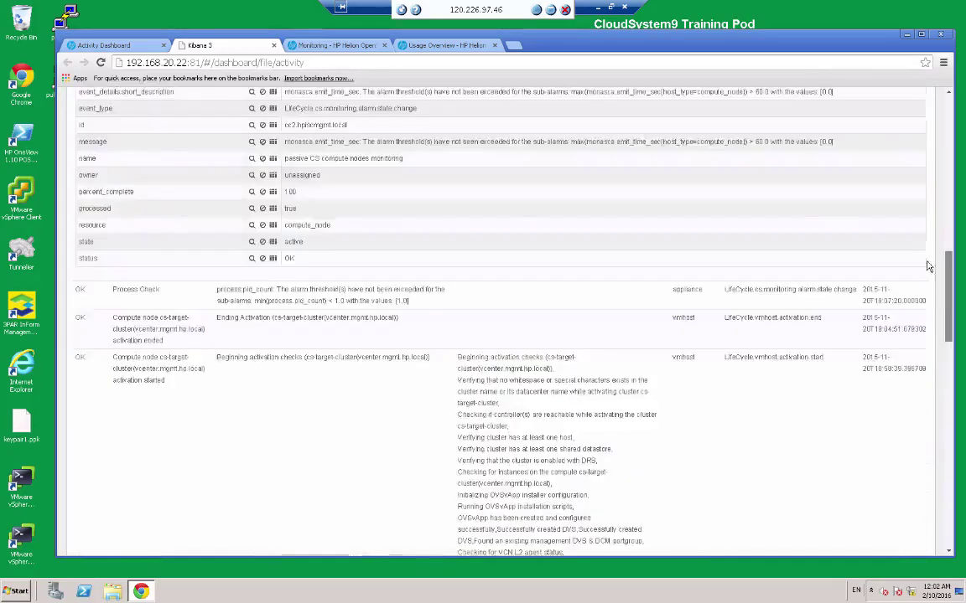
pyautogui.scroll(10, 929, 267)
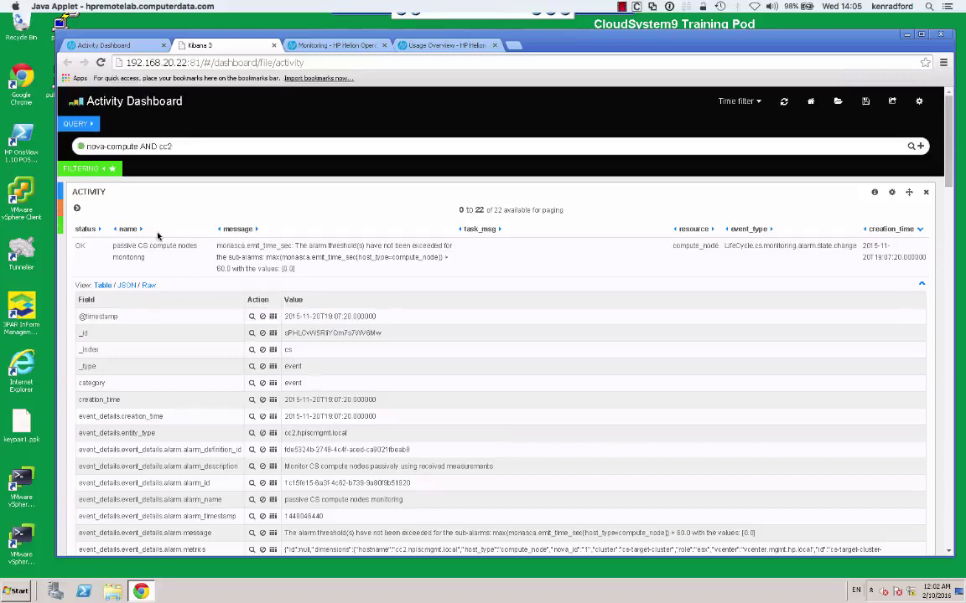
# Erase the 'nova-compute AND cc2' query and rerun the search to show all 500 events.
pyautogui.click(474, 224)
pyautogui.click(164, 144)
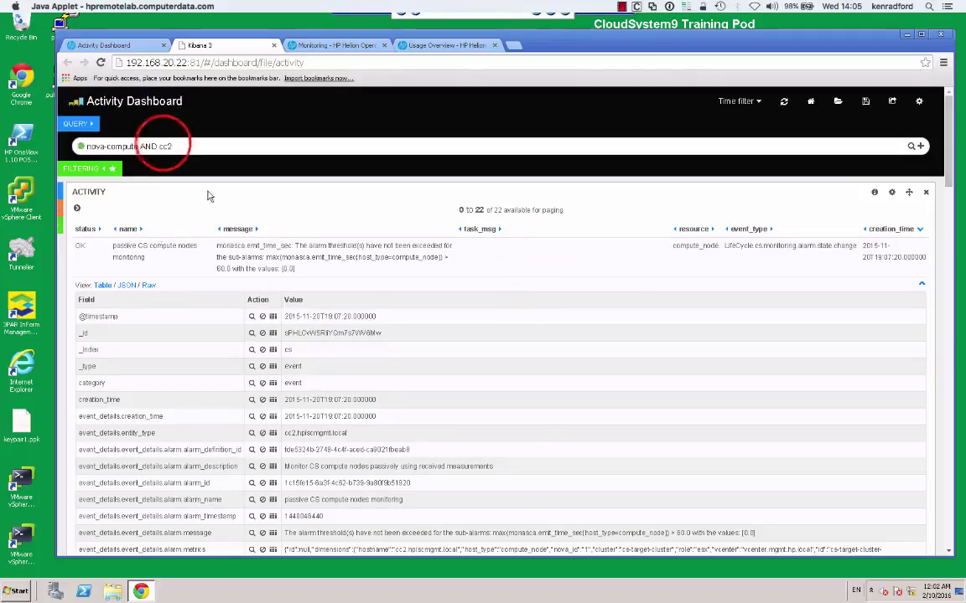
pyautogui.doubleClick(164, 146)
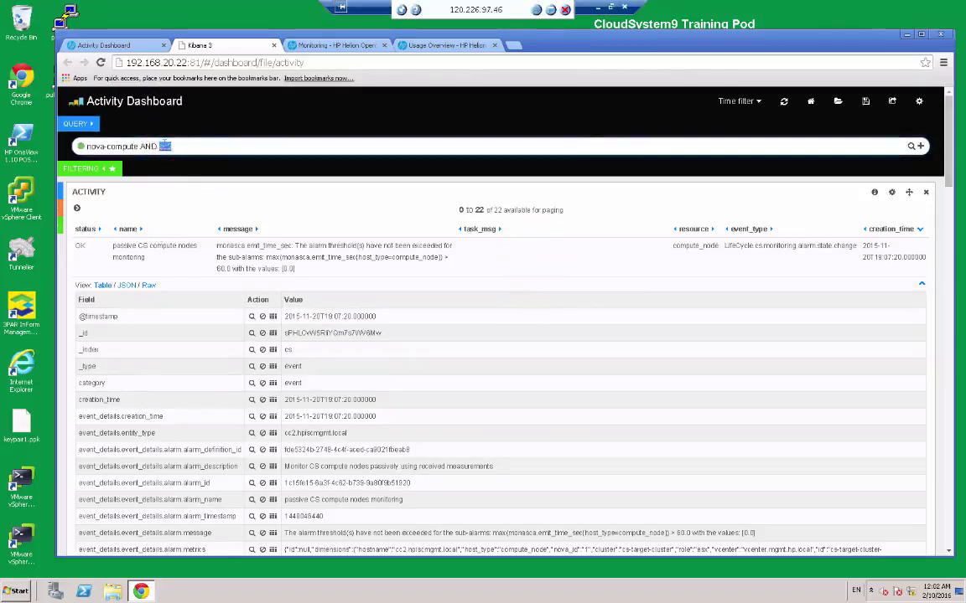
pyautogui.press('BackSpace')
pyautogui.press('BackSpace')
pyautogui.press('BackSpace')
pyautogui.press('BackSpace')
pyautogui.press('BackSpace')
pyautogui.press('BackSpace')
pyautogui.press('BackSpace')
pyautogui.press('BackSpace')
pyautogui.press('BackSpace')
pyautogui.press('BackSpace')
pyautogui.press('BackSpace')
pyautogui.press('BackSpace')
pyautogui.press('BackSpace')
pyautogui.press('BackSpace')
pyautogui.press('BackSpace')
pyautogui.press('BackSpace')
pyautogui.press('BackSpace')
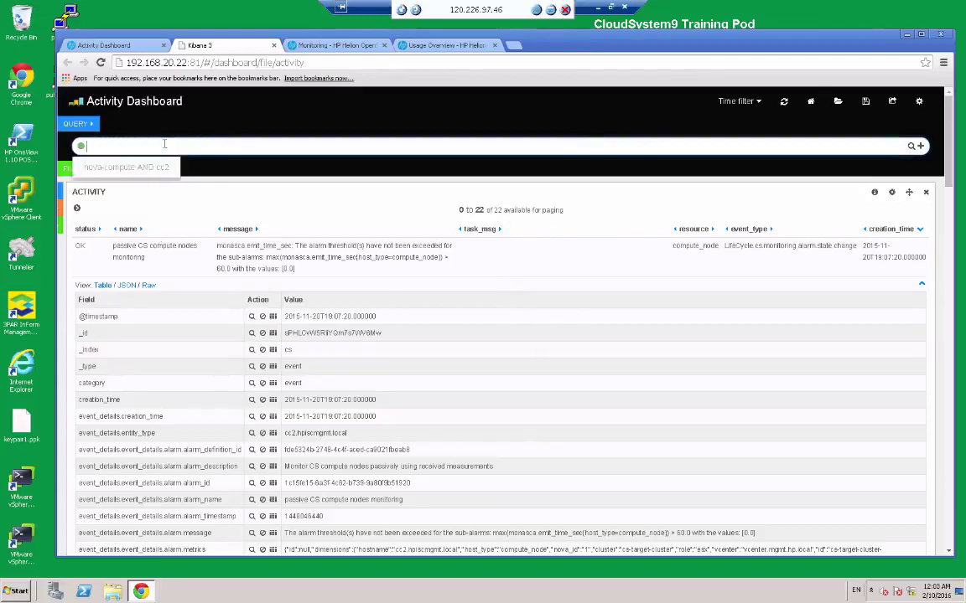
pyautogui.press('Return')
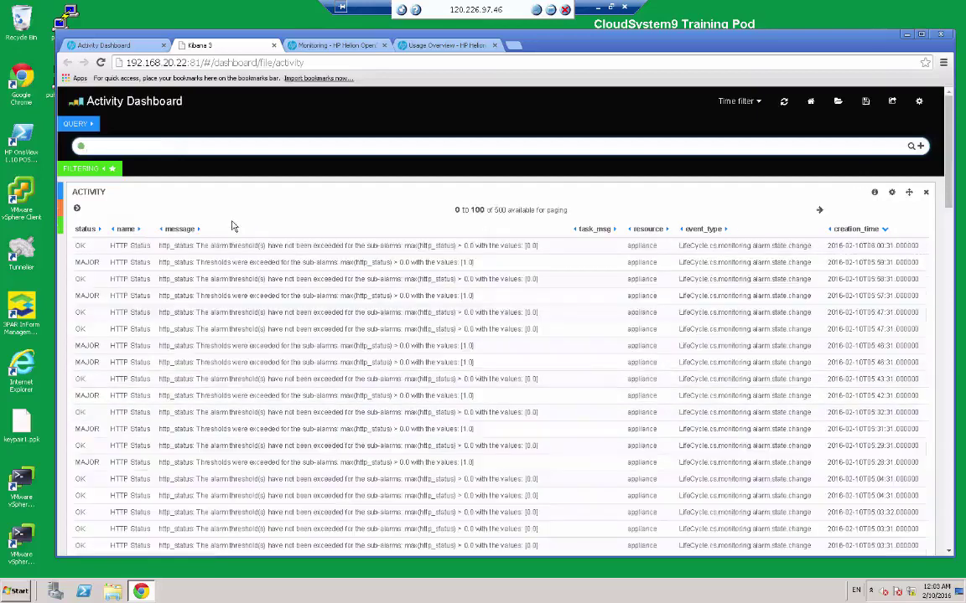
# Sort the events by status so CRITICAL alarms are listed first.
pyautogui.click(85, 231)
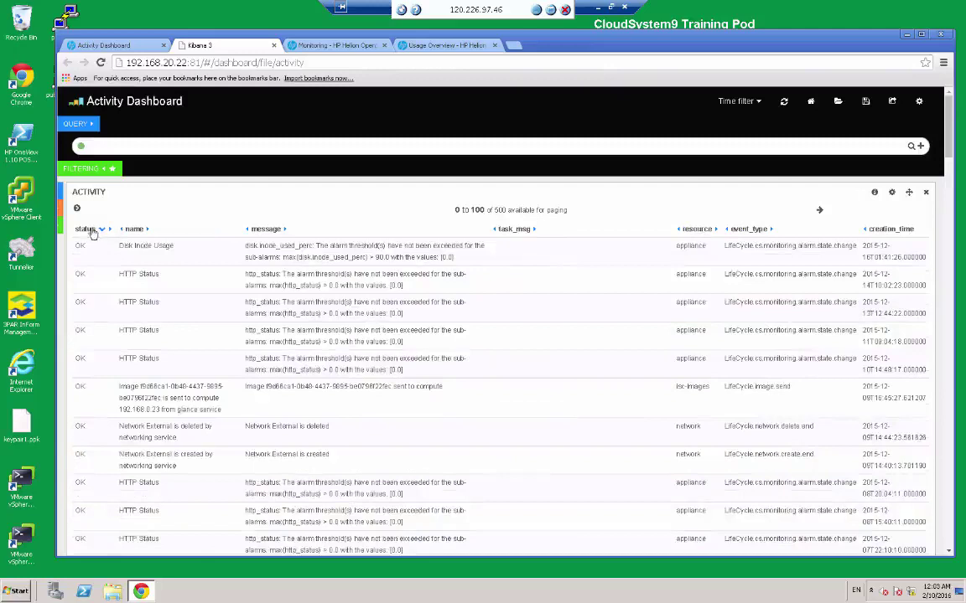
pyautogui.click(93, 231)
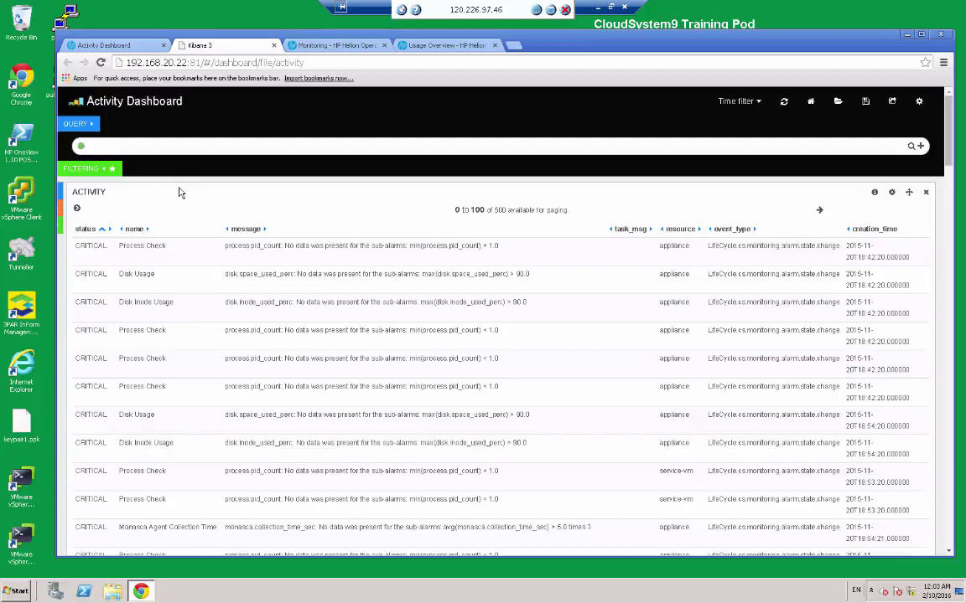
pyautogui.click(512, 252)
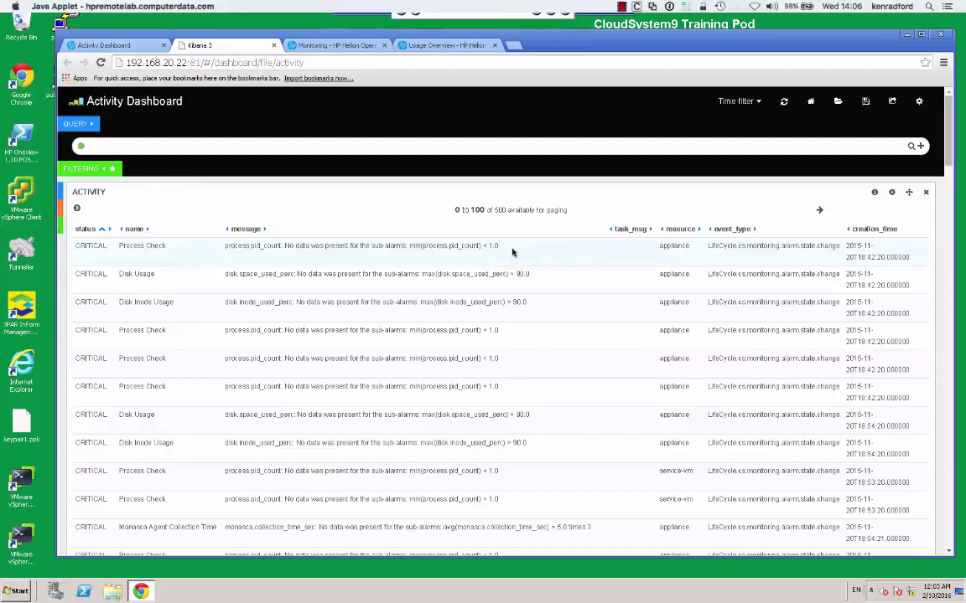
# Expand the CRITICAL Disk Usage event to read its 'Alarms when disk usage is high' details.
pyautogui.click(180, 279)
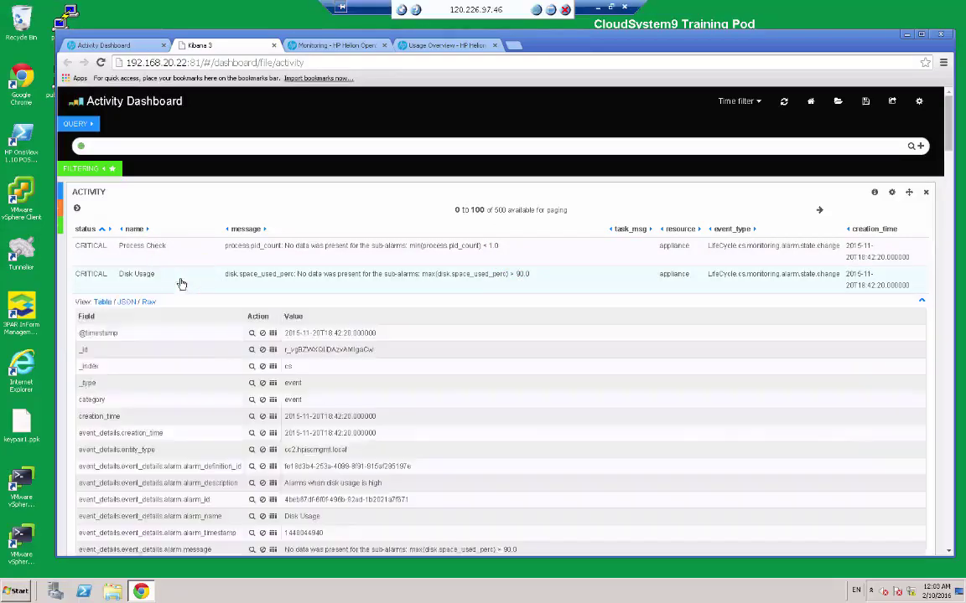
pyautogui.moveTo(949, 134); pyautogui.dragTo(928, 55)
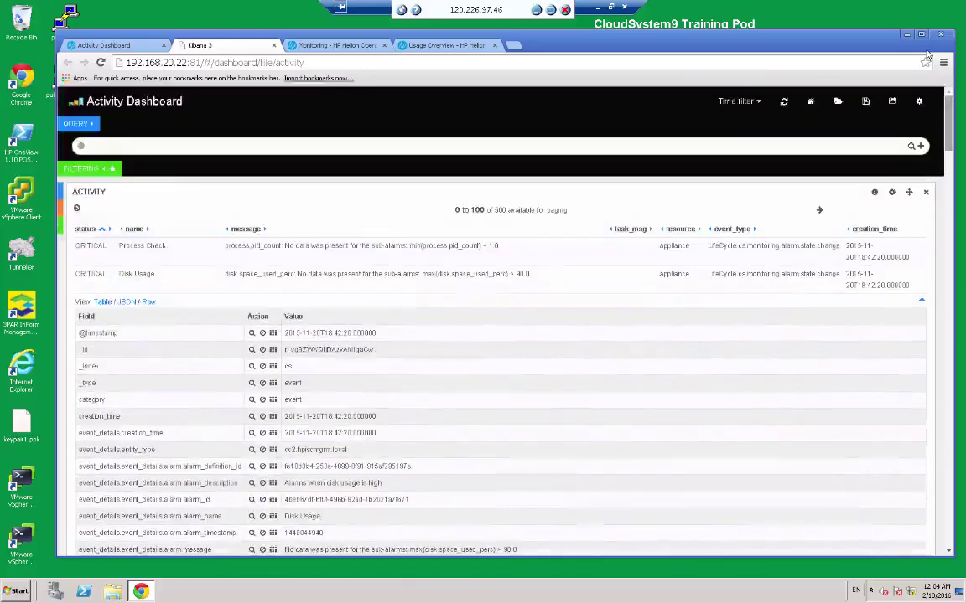
pyautogui.click(524, 249)
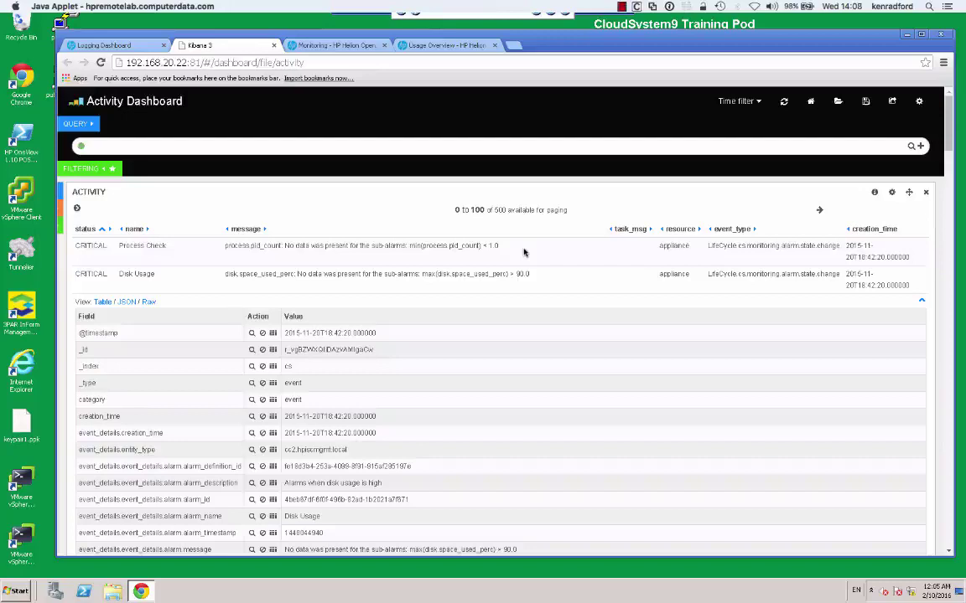
# Return to the Operations Console tab and open System > Appliances.
pyautogui.click(134, 45)
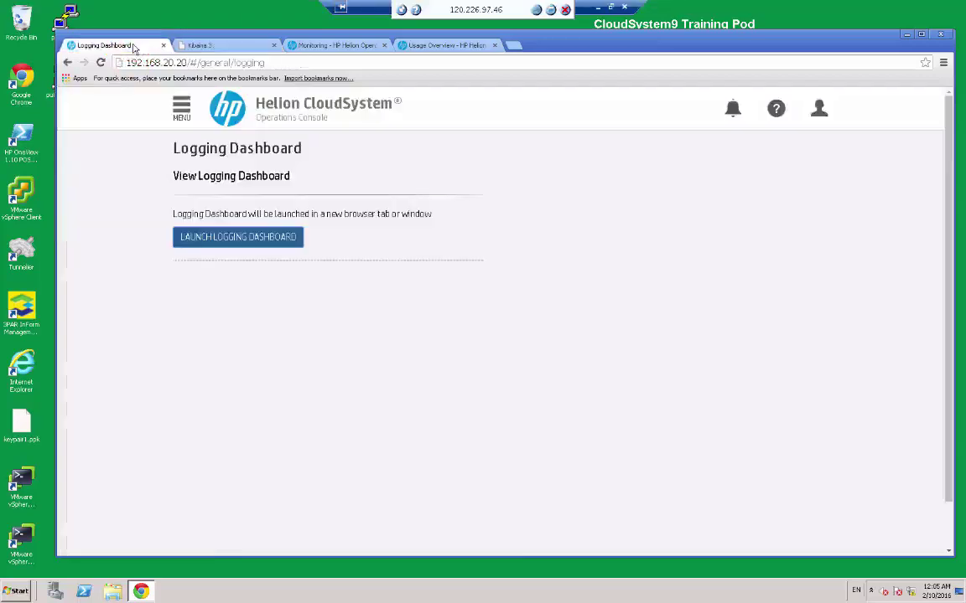
pyautogui.click(180, 109)
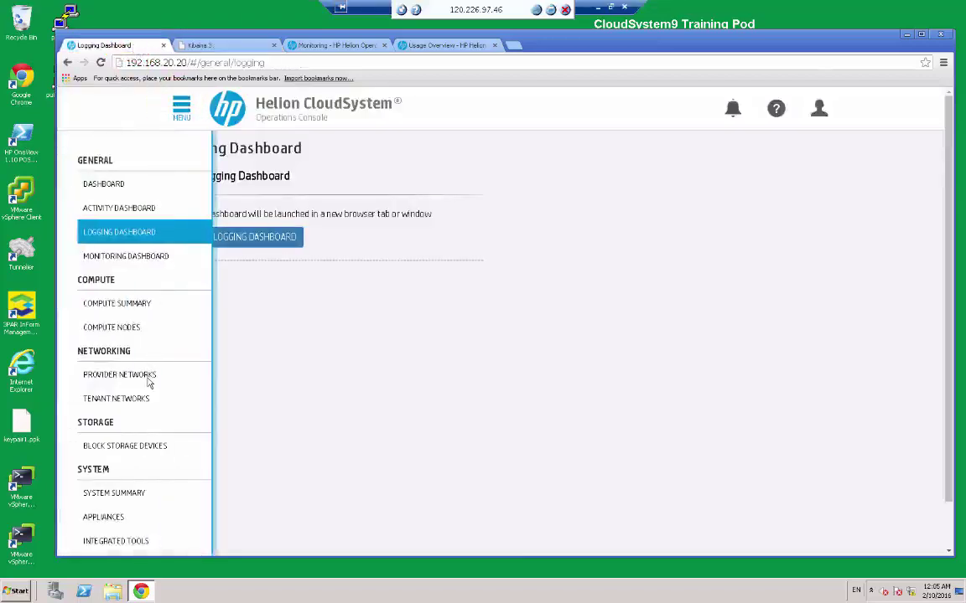
pyautogui.click(105, 516)
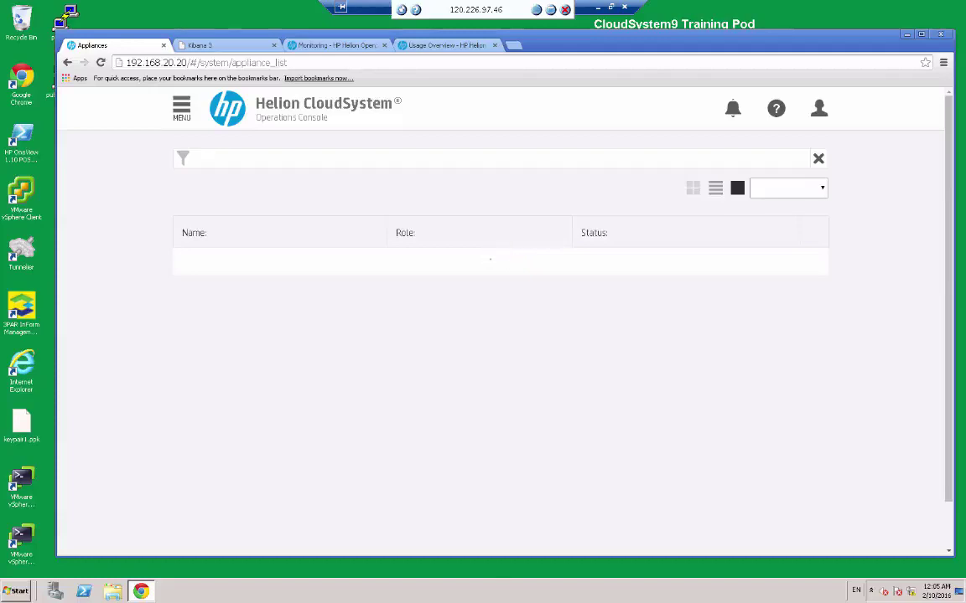
# Scroll the Appliances list and expand the cs-mgmt-appliance and cs-monitor1 rows to show host, CPU, memory and NICs.
pyautogui.click(601, 133)
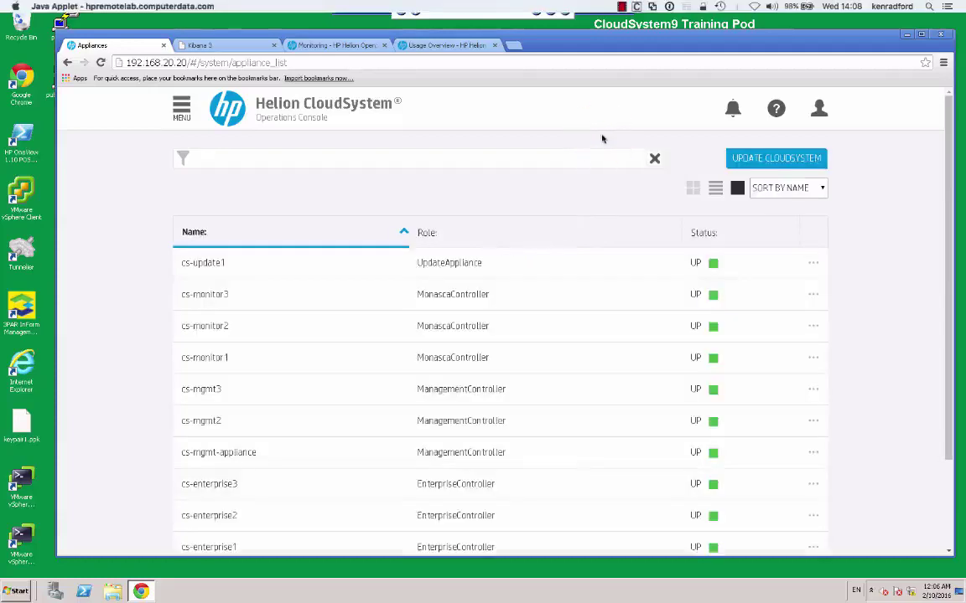
pyautogui.click(951, 188)
pyautogui.moveTo(951, 187); pyautogui.dragTo(951, 252)
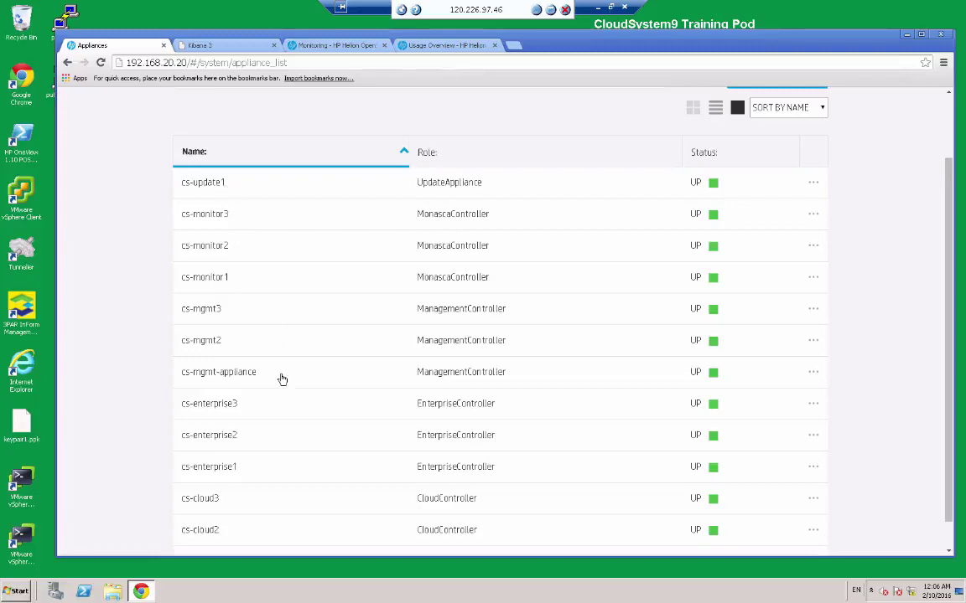
pyautogui.click(231, 374)
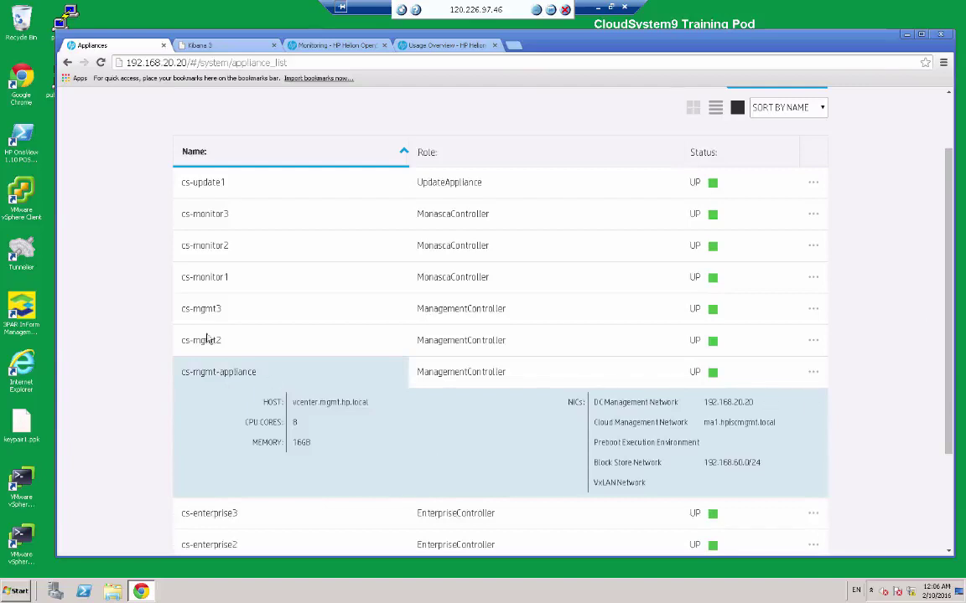
pyautogui.click(214, 278)
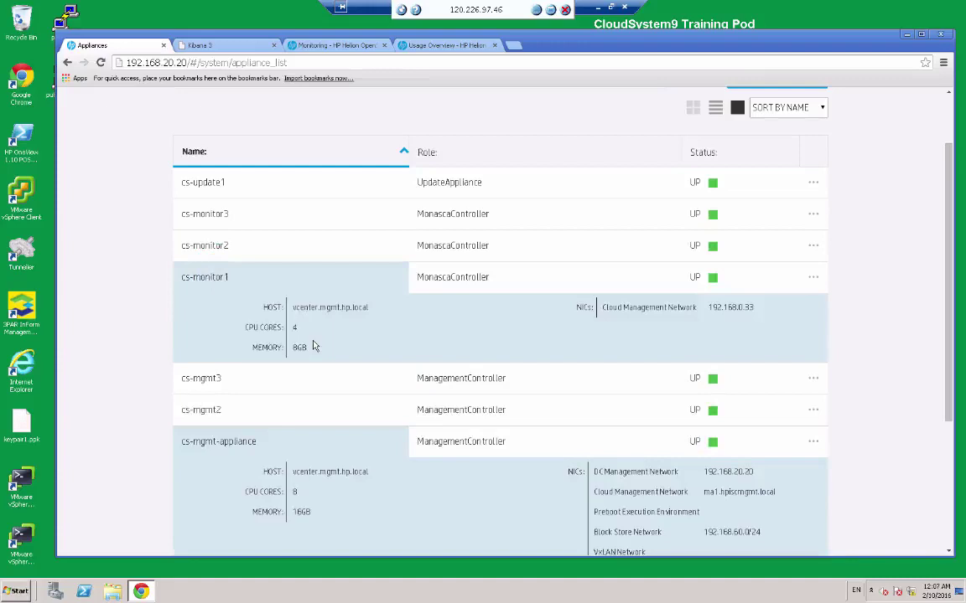
pyautogui.click(524, 245)
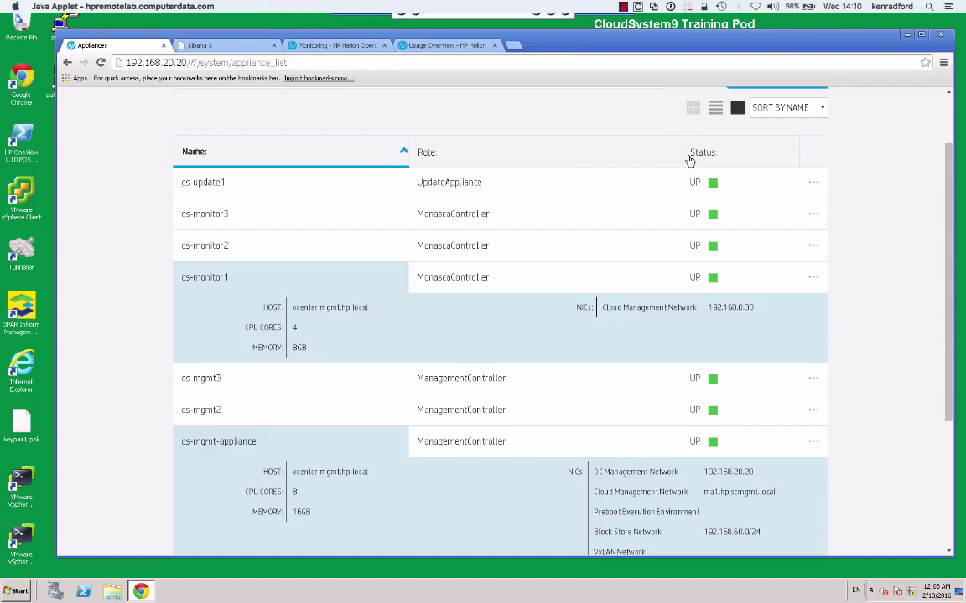
pyautogui.click(947, 109)
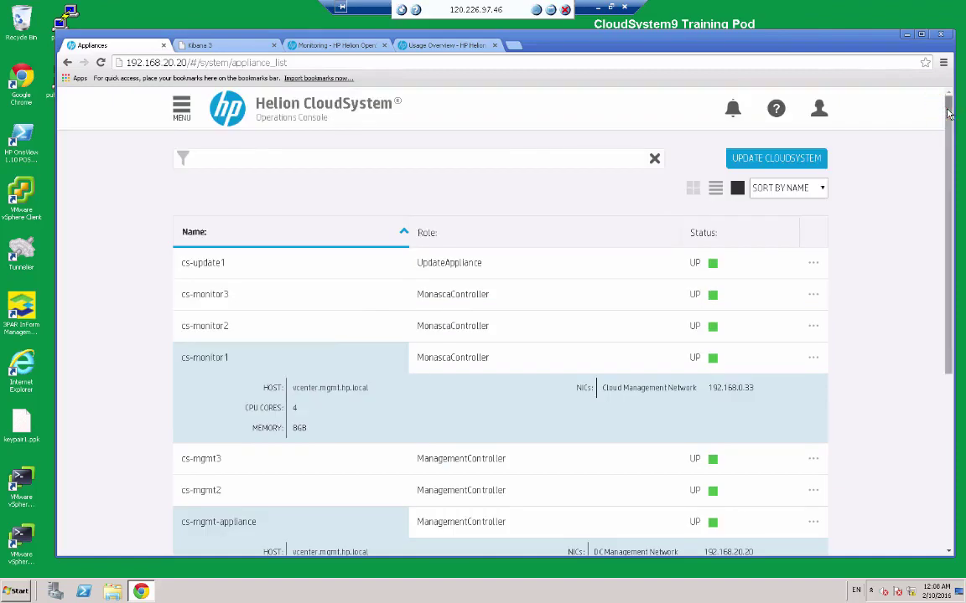
# Go to Block Storage Devices and expand the CloudSystem VMware VMFS device's details.
pyautogui.click(183, 109)
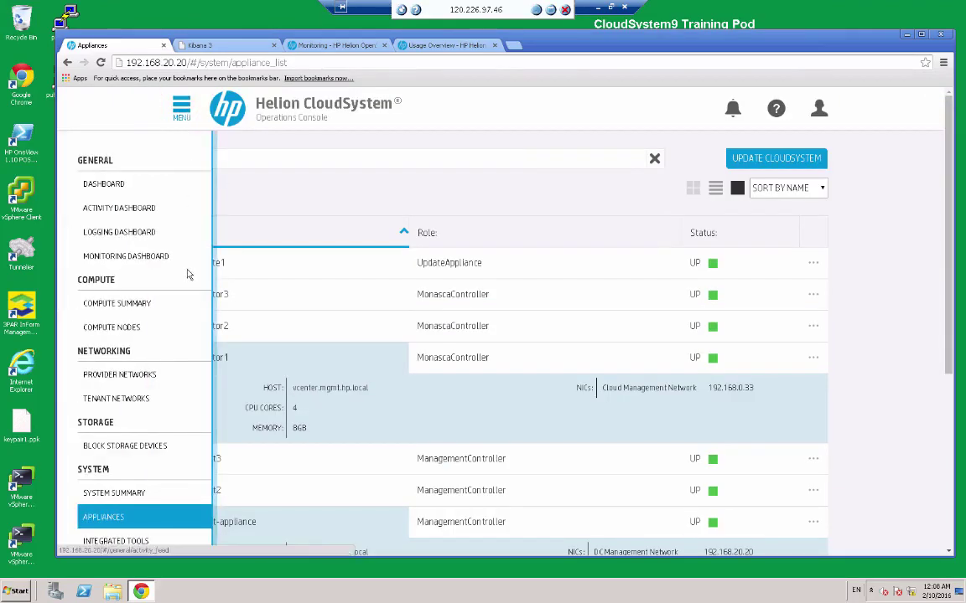
pyautogui.click(141, 446)
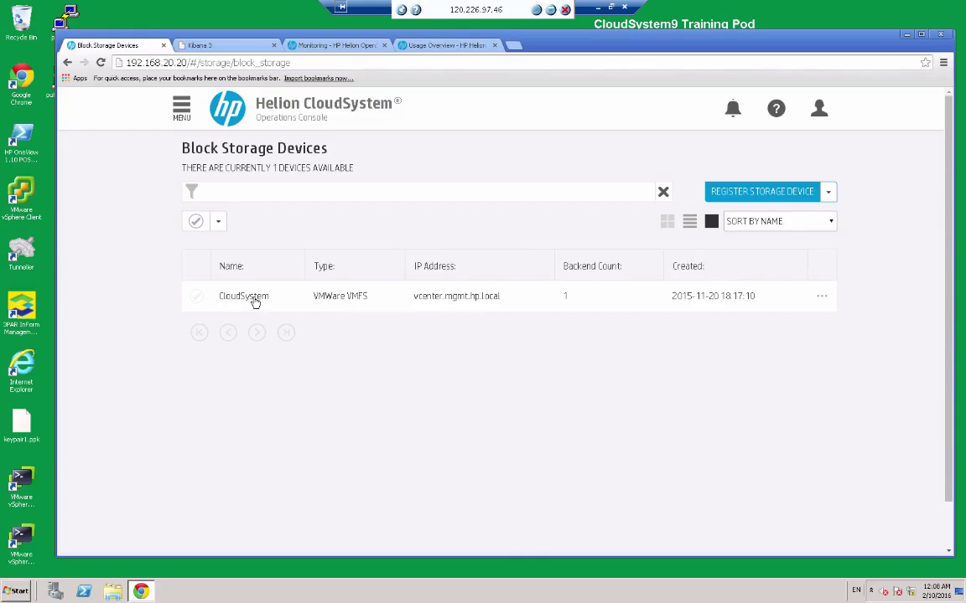
pyautogui.click(254, 300)
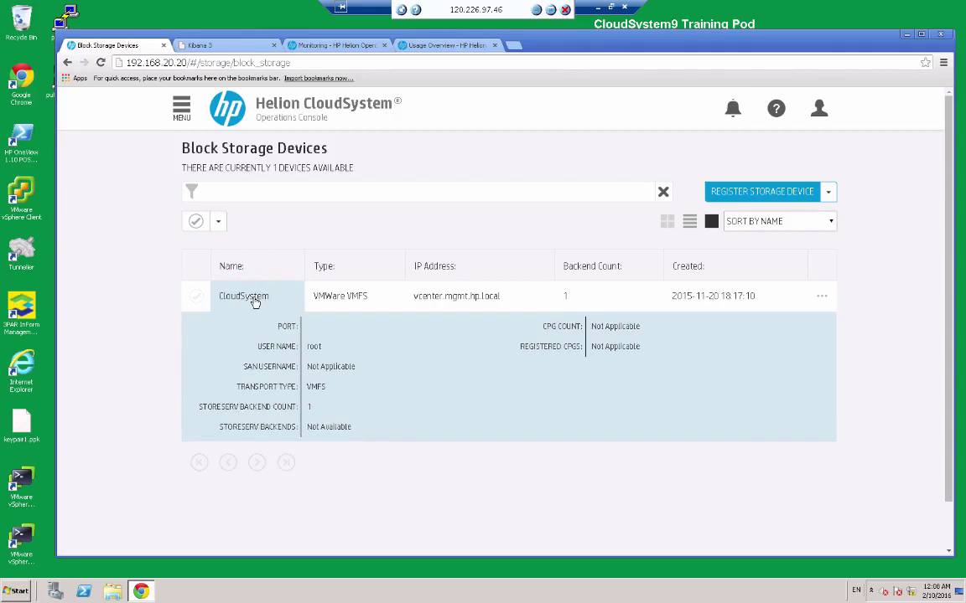
pyautogui.click(465, 224)
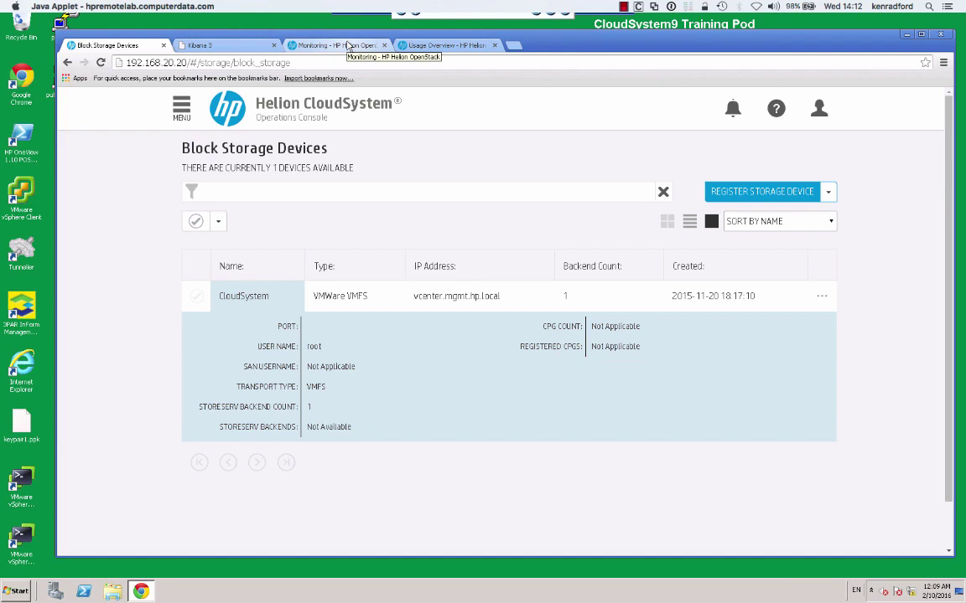
# From the OpenStack Usage Overview tab, go to the empty Admin > System > Networks page.
pyautogui.click(428, 46)
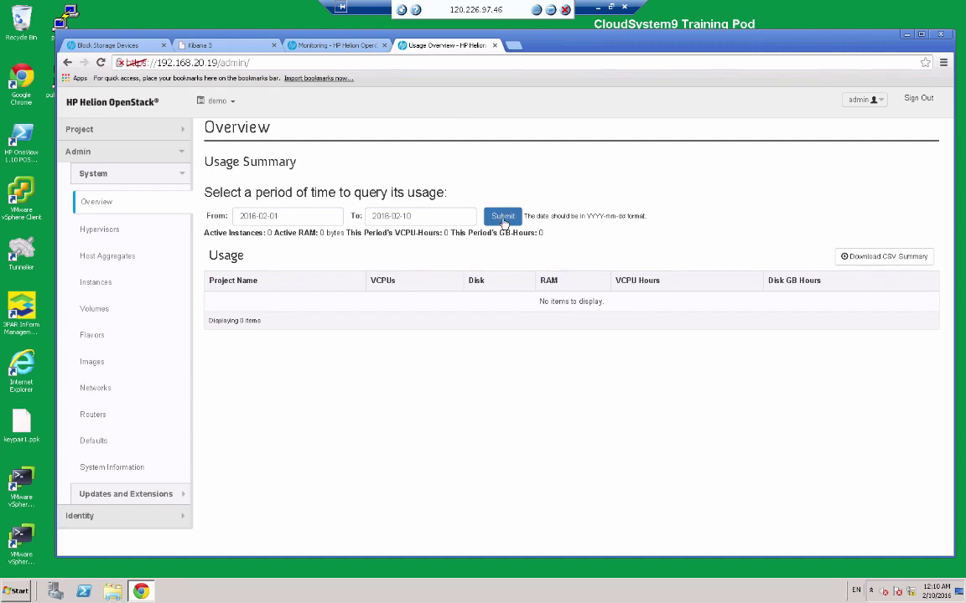
pyautogui.click(503, 219)
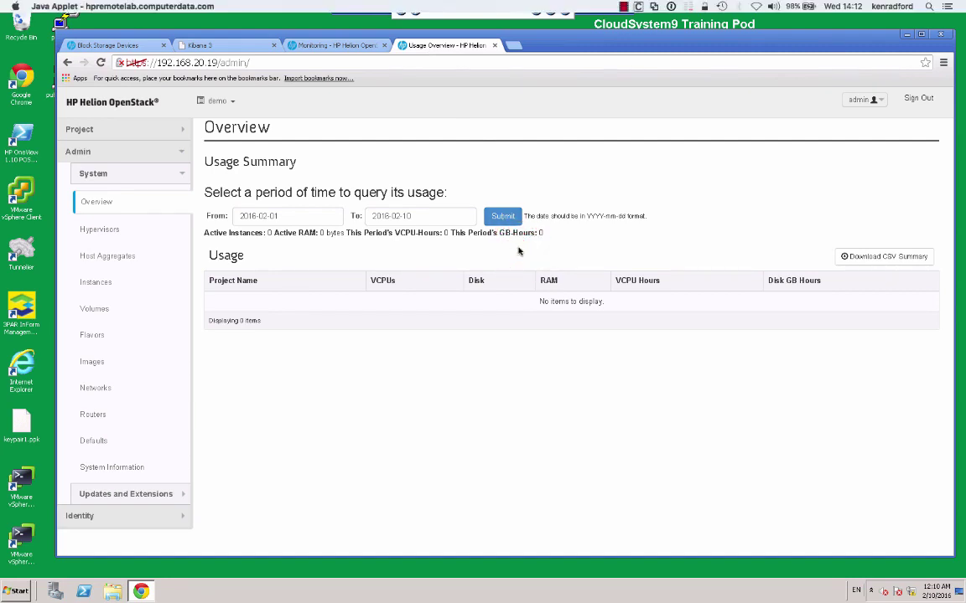
pyautogui.click(866, 118)
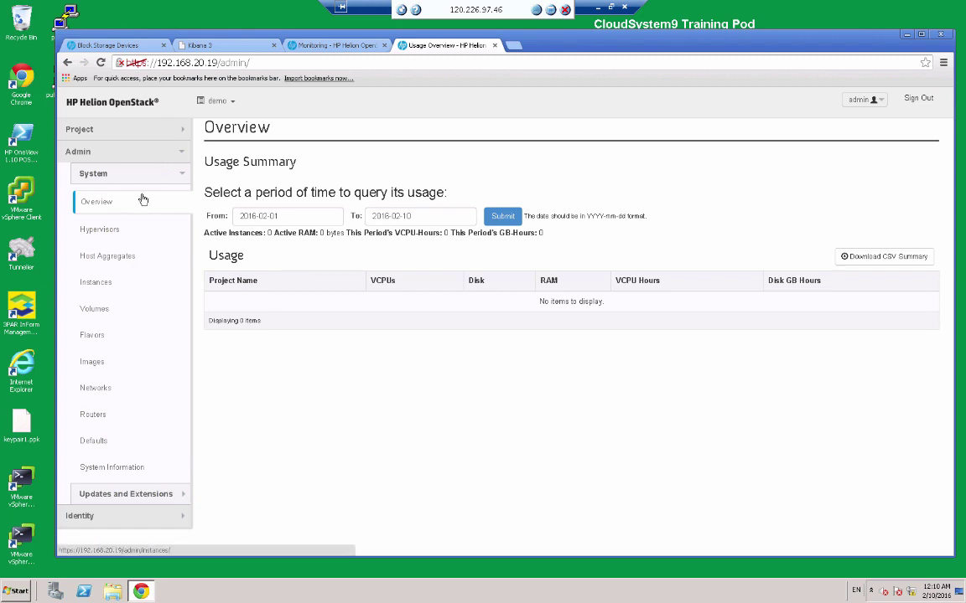
pyautogui.click(101, 387)
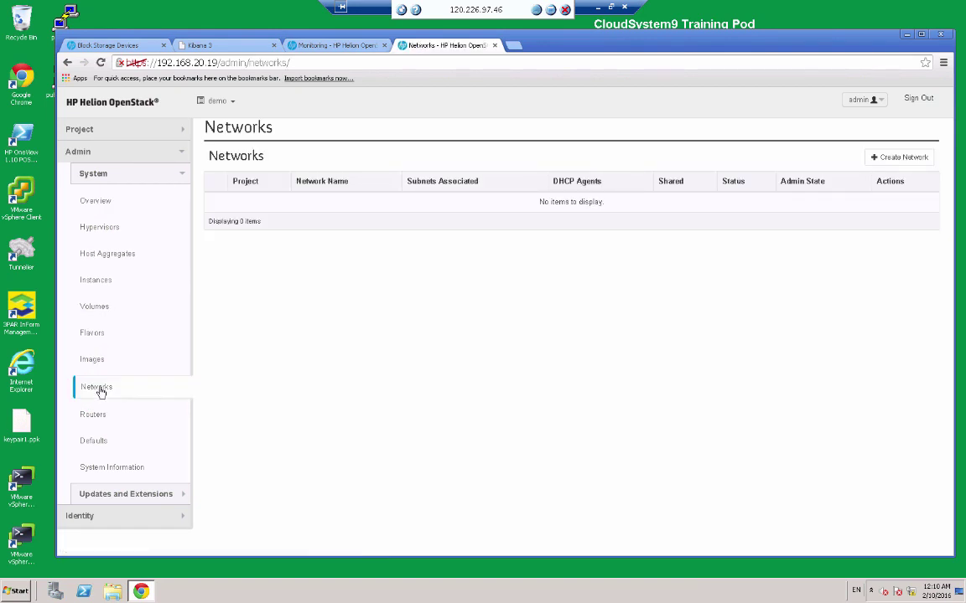
# Start a new network named External, owned by the service project, with provider type Flat.
pyautogui.click(898, 159)
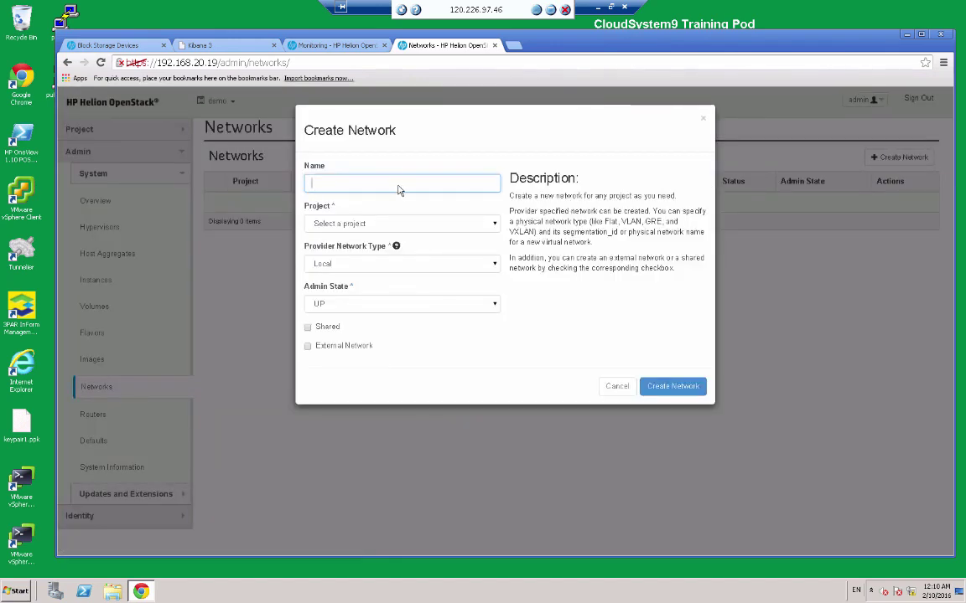
pyautogui.write('External')
pyautogui.click(494, 224)
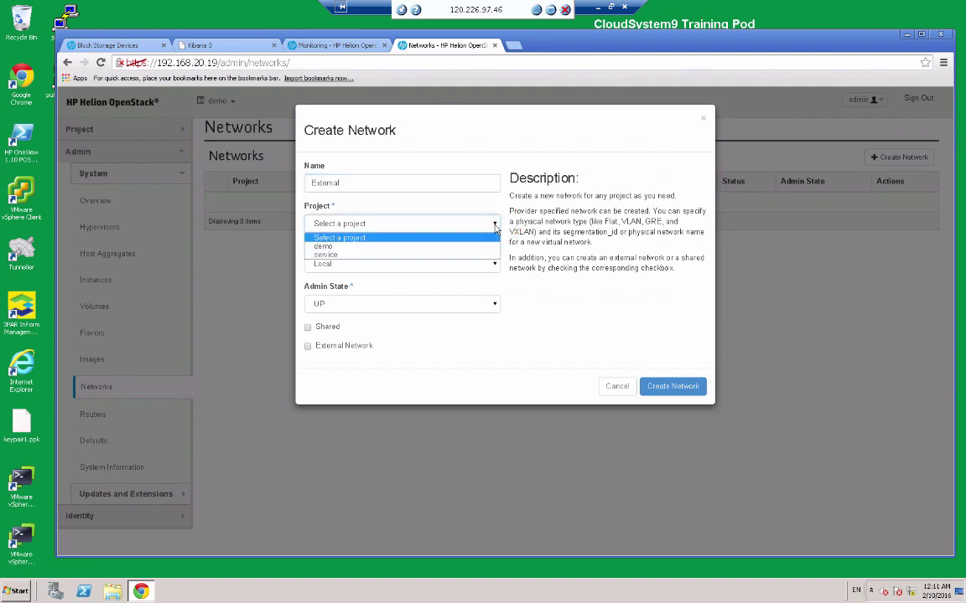
pyautogui.click(334, 255)
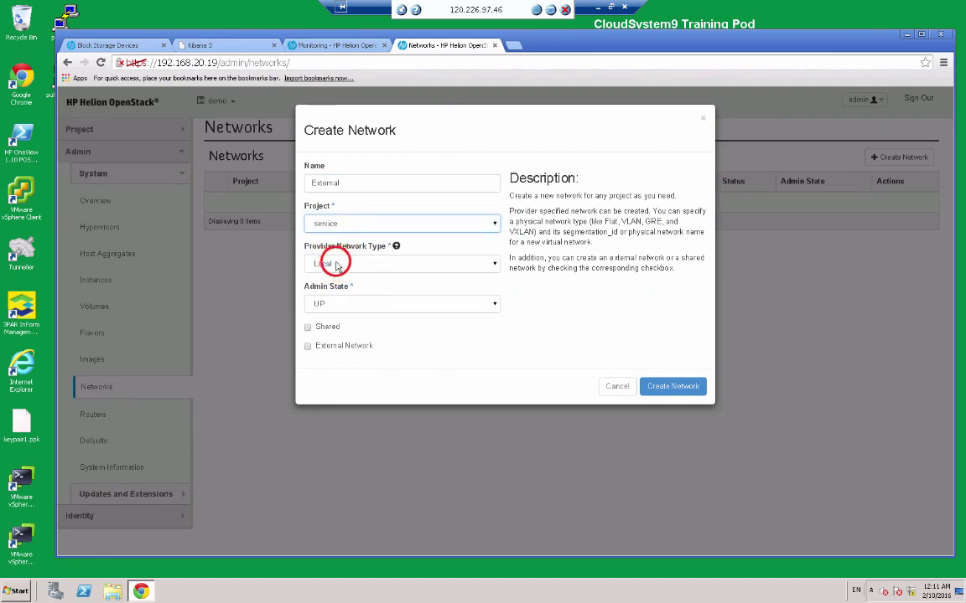
pyautogui.click(336, 265)
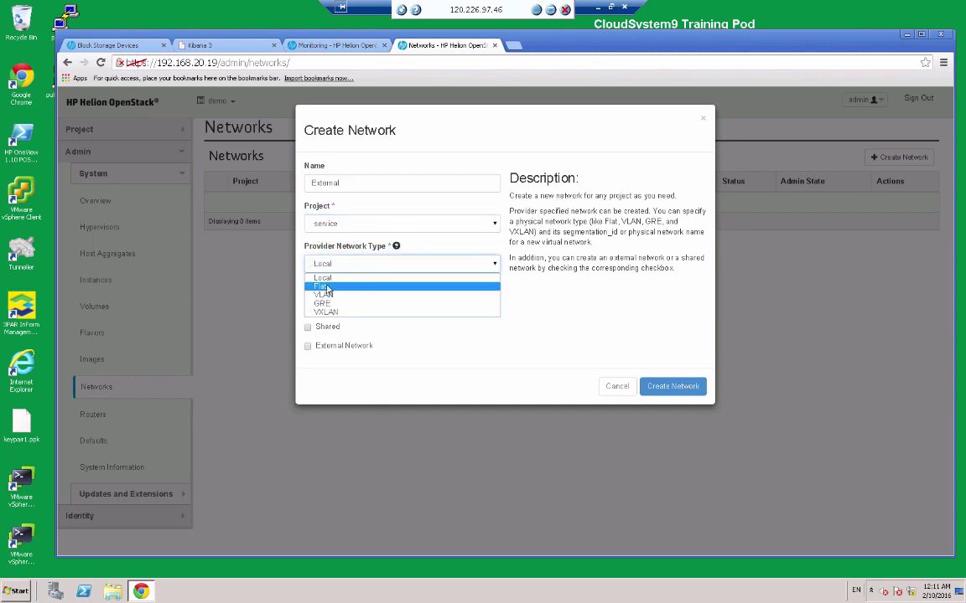
pyautogui.click(325, 287)
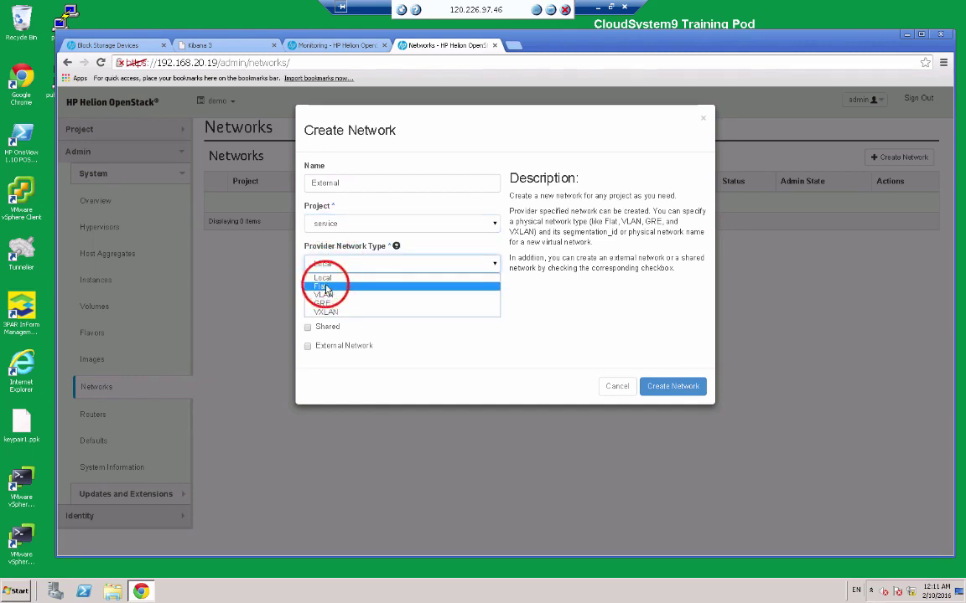
# Set the physical network to external, mark it as an External Network, and create it.
pyautogui.click(347, 303)
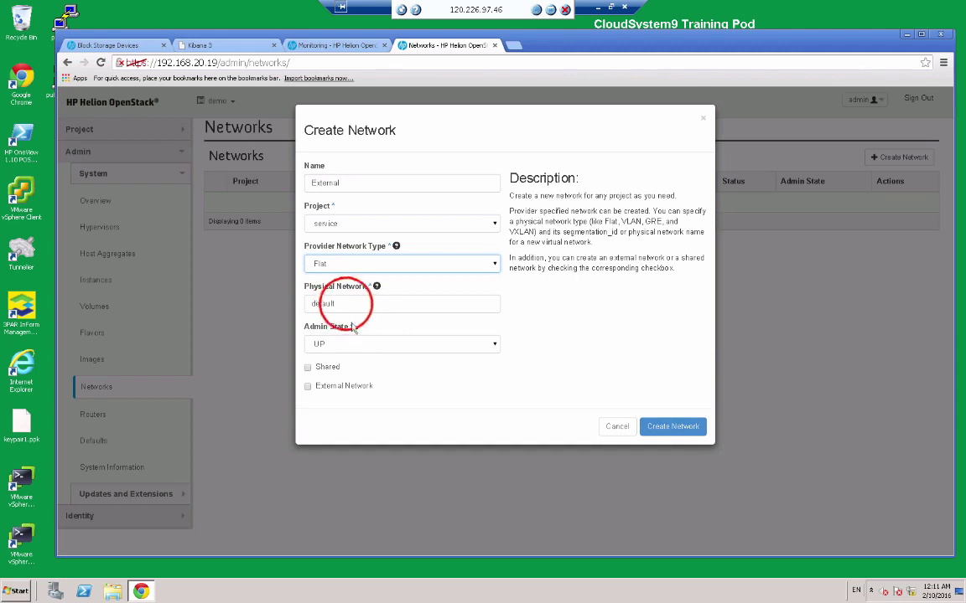
pyautogui.doubleClick(347, 304)
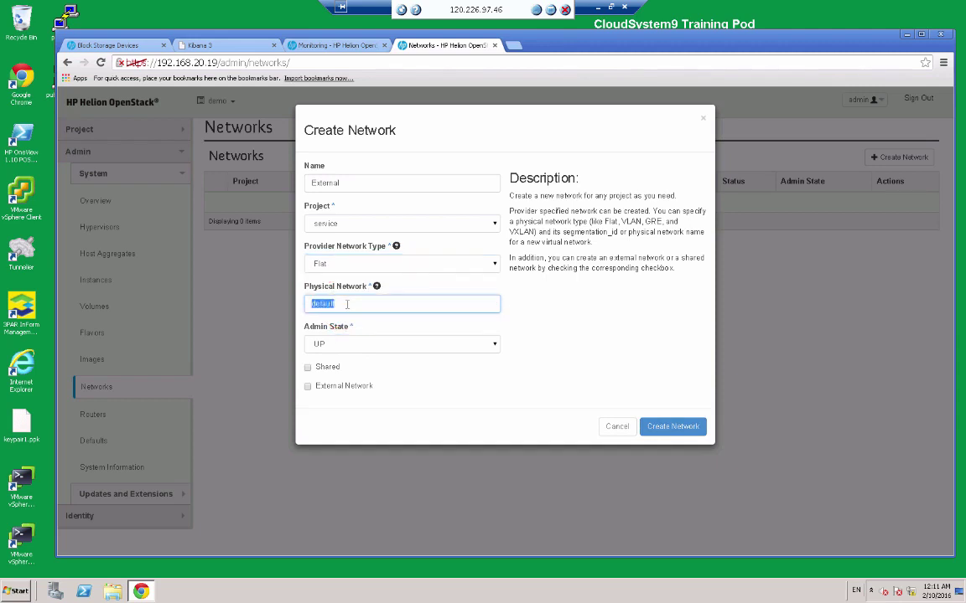
pyautogui.write('external')
pyautogui.click(308, 387)
pyautogui.click(308, 387)
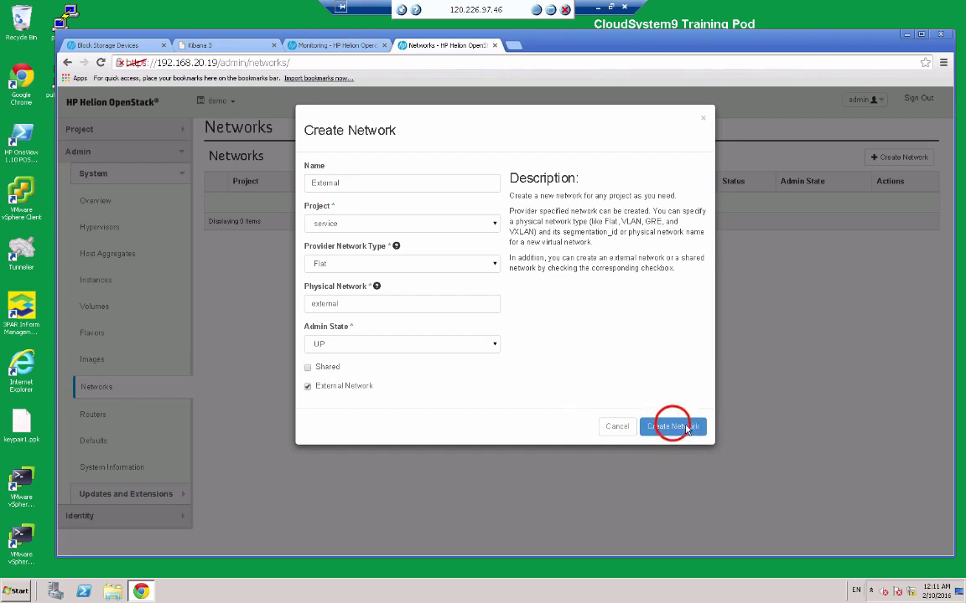
pyautogui.click(672, 426)
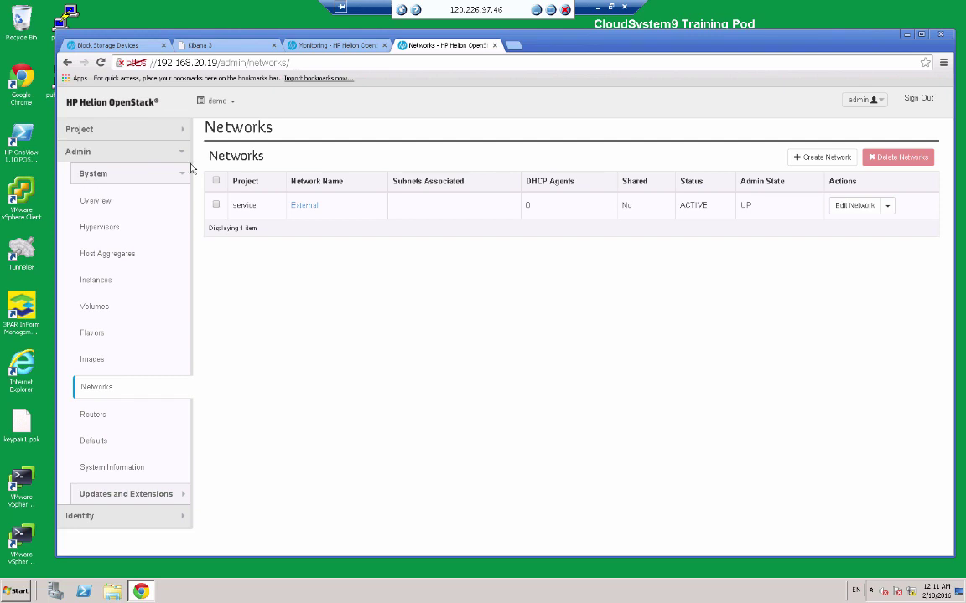
pyautogui.click(183, 131)
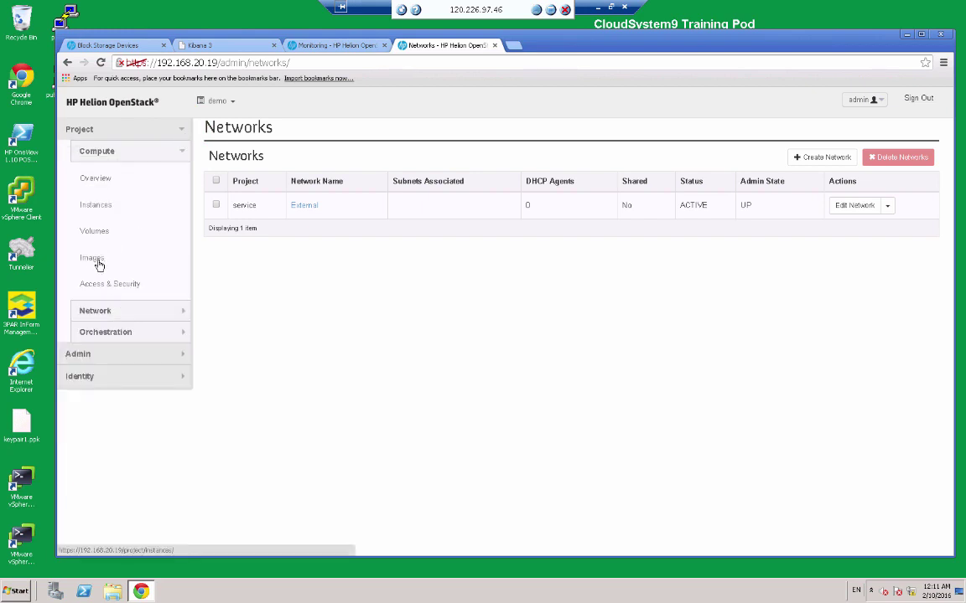
# View the project's Network Topology under Project > Network, showing only the External network.
pyautogui.click(115, 313)
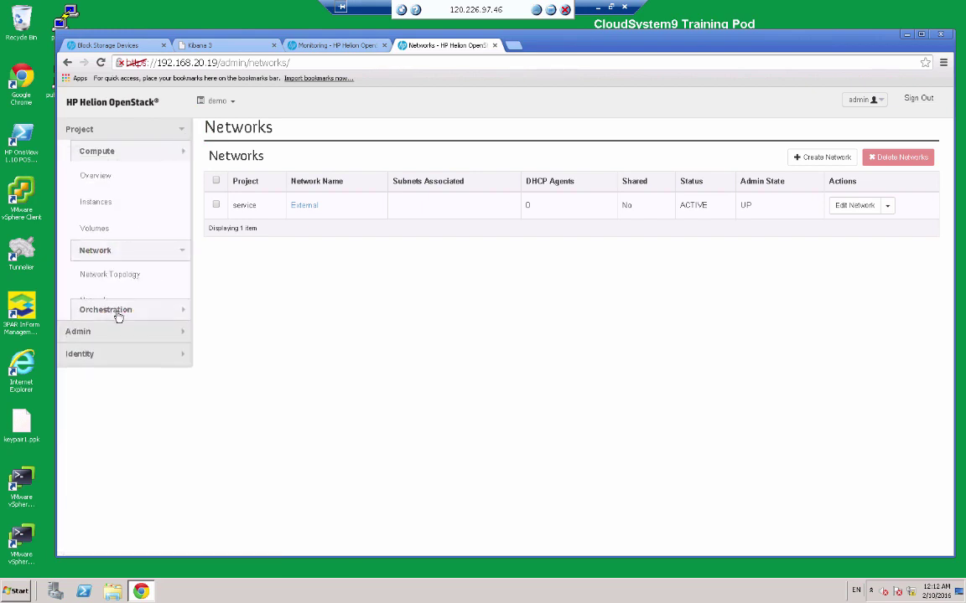
pyautogui.click(107, 202)
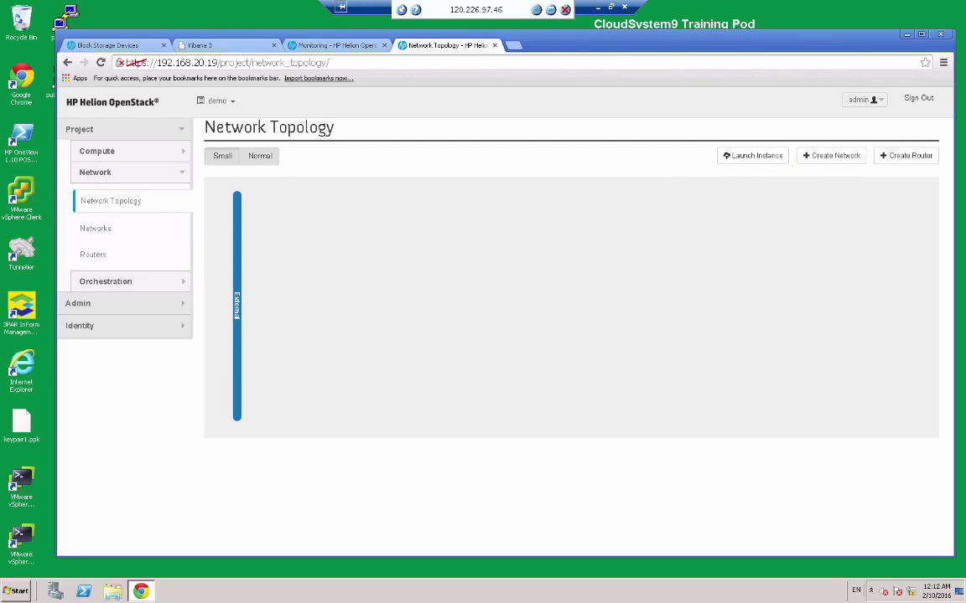
pyautogui.click(514, 245)
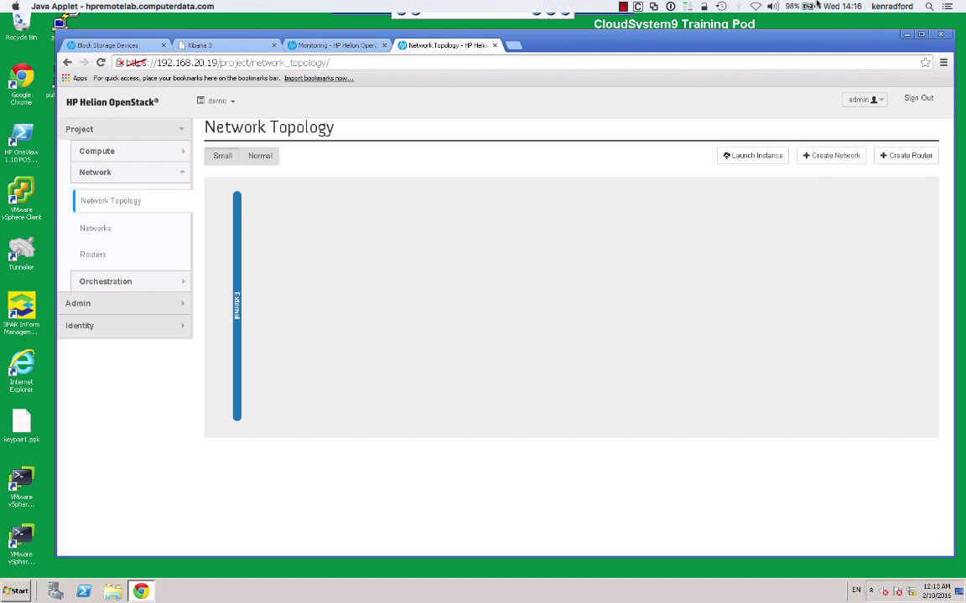
pyautogui.click(104, 44)
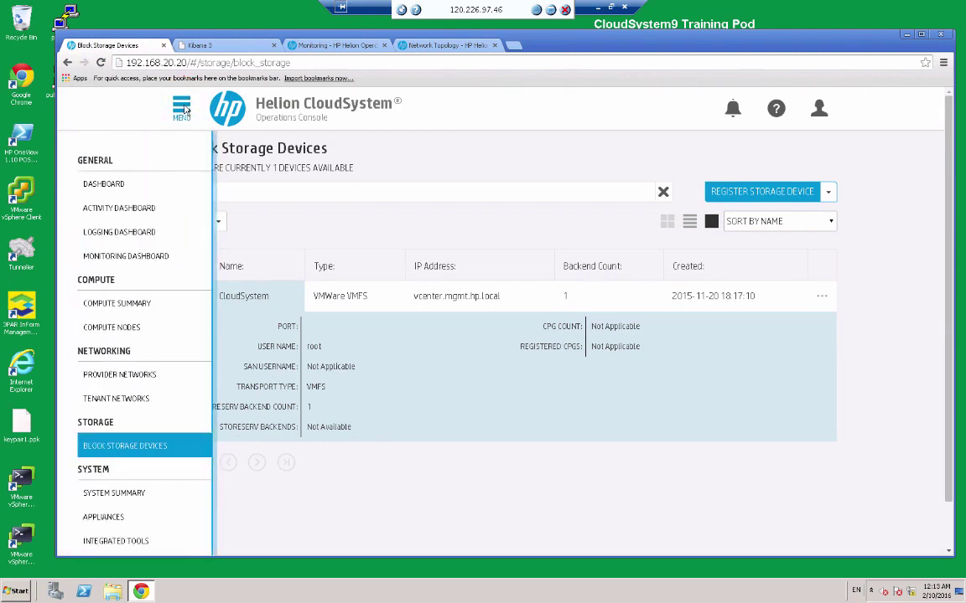
# Open the Tenant Networks page, showing 0 networks and no segmentation ID ranges.
pyautogui.click(127, 400)
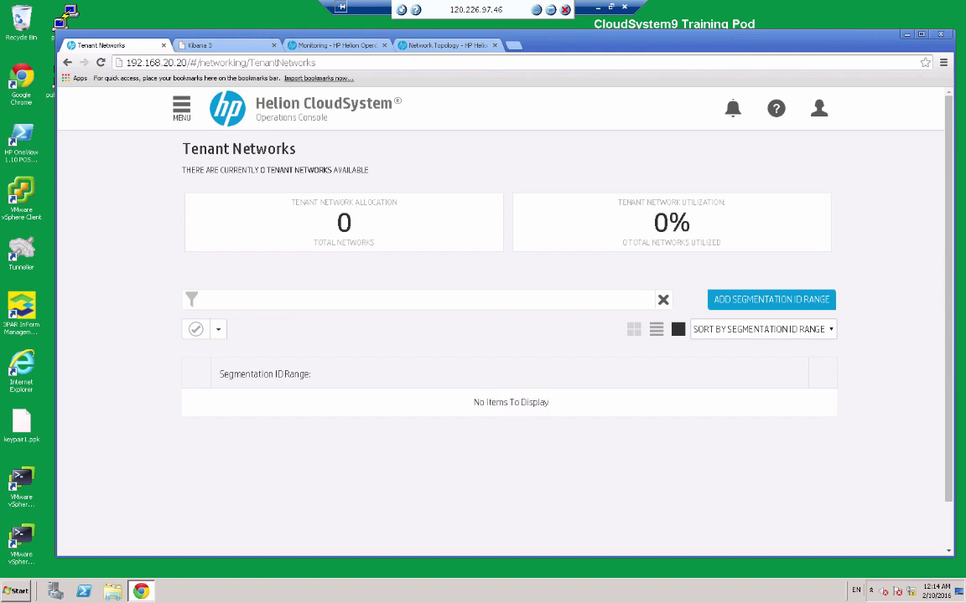
# Add segmentation ID range 241-249 to the tenant network pool, giving 9 total networks.
pyautogui.click(773, 304)
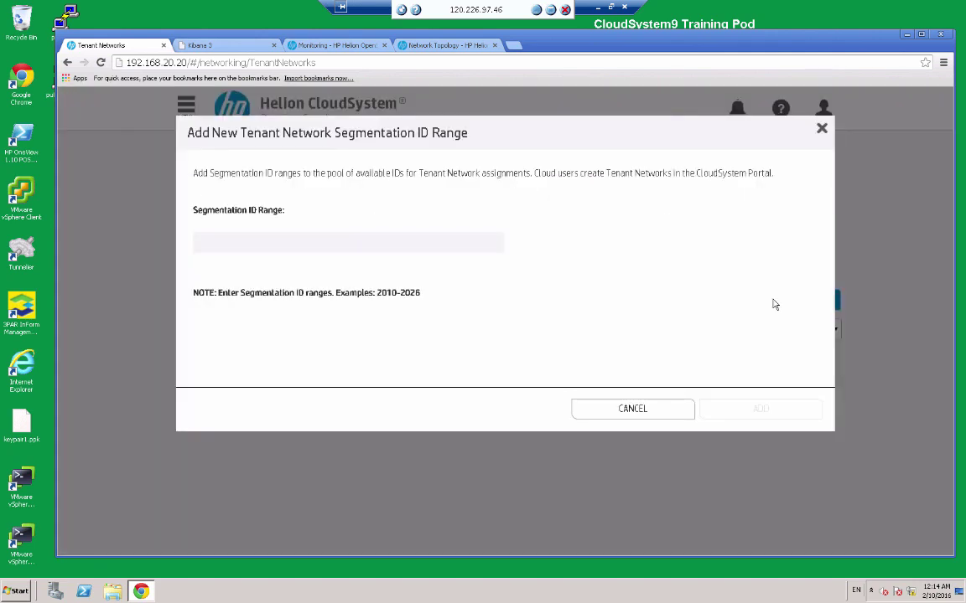
pyautogui.click(517, 248)
pyautogui.click(260, 242)
pyautogui.write('241')
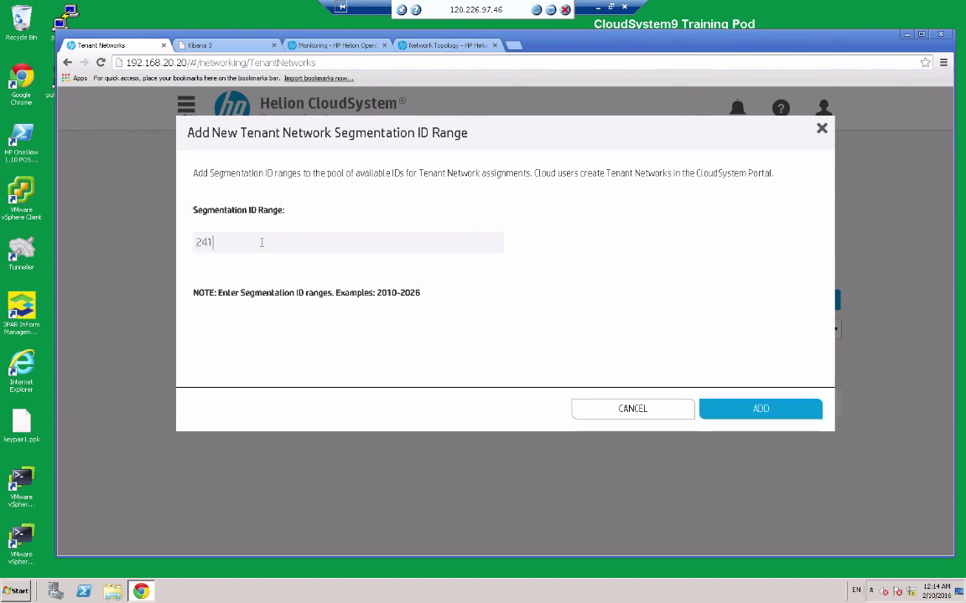
pyautogui.write('-')
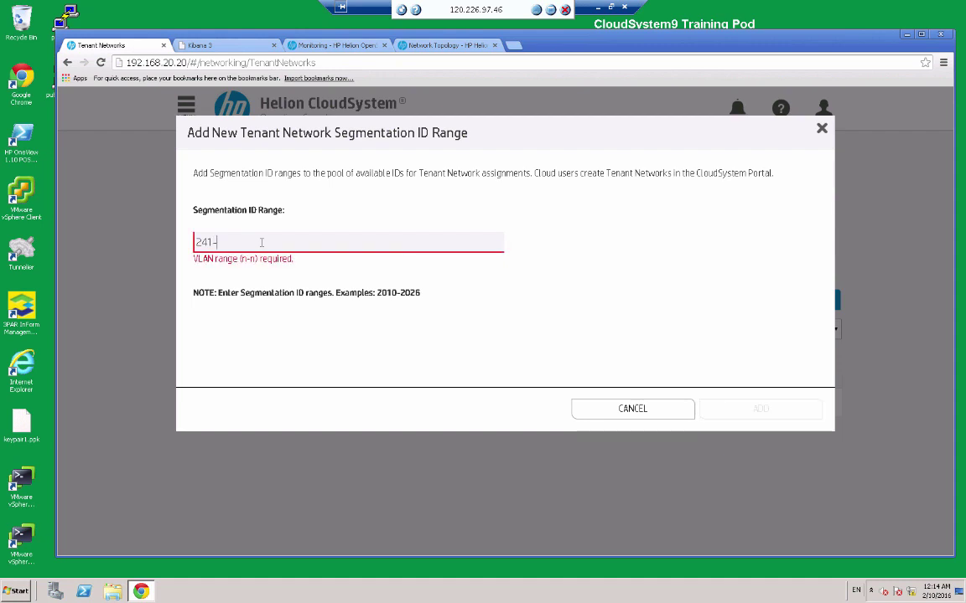
pyautogui.write('249')
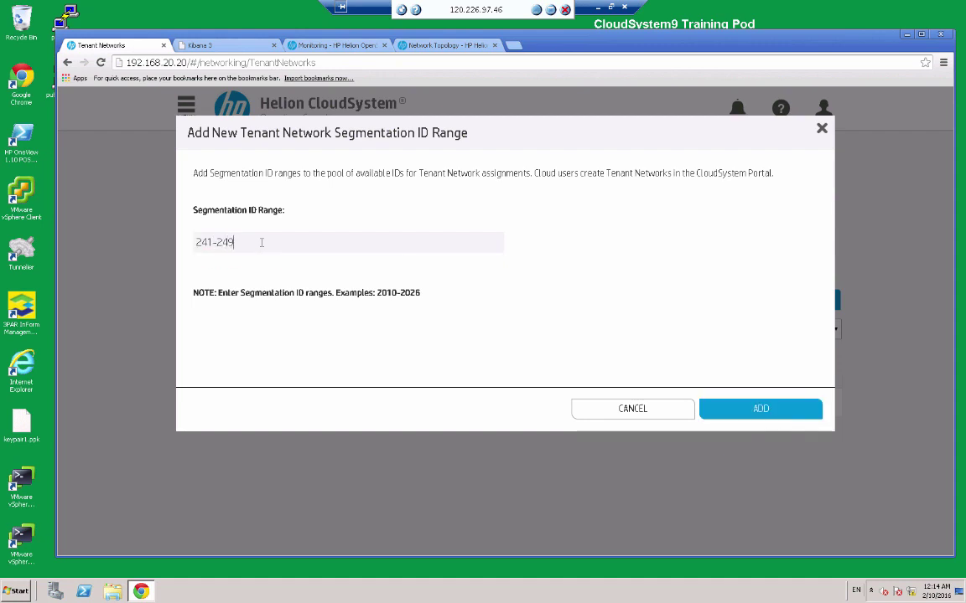
pyautogui.click(764, 409)
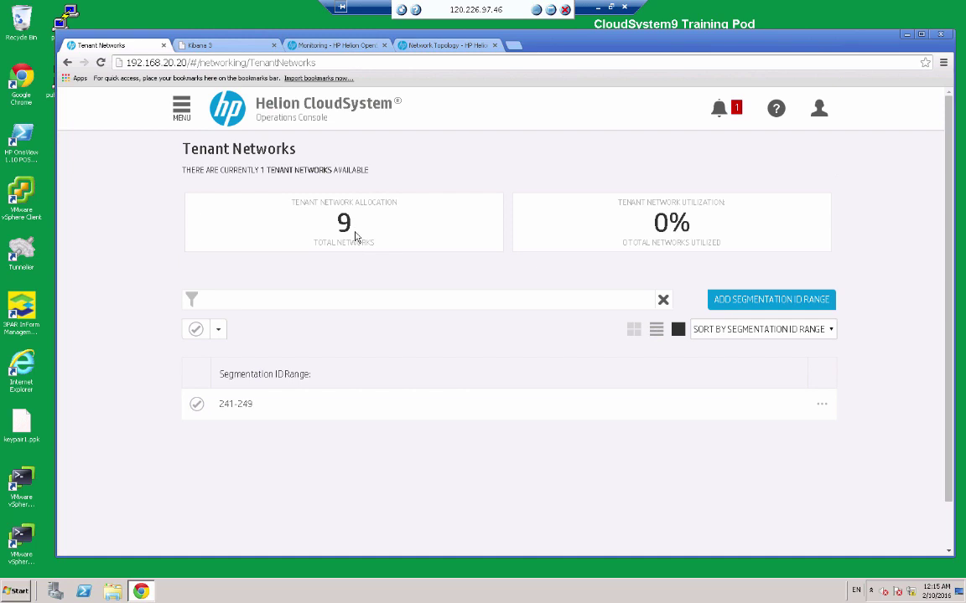
# Open the External network's details under Admin > Networks and start the Create Subnet dialog.
pyautogui.click(445, 47)
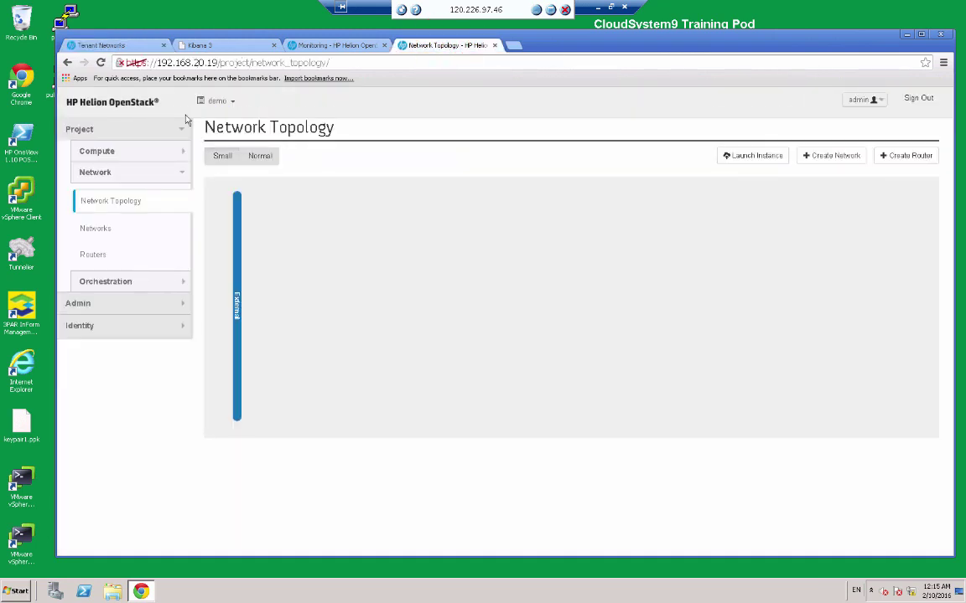
pyautogui.click(177, 308)
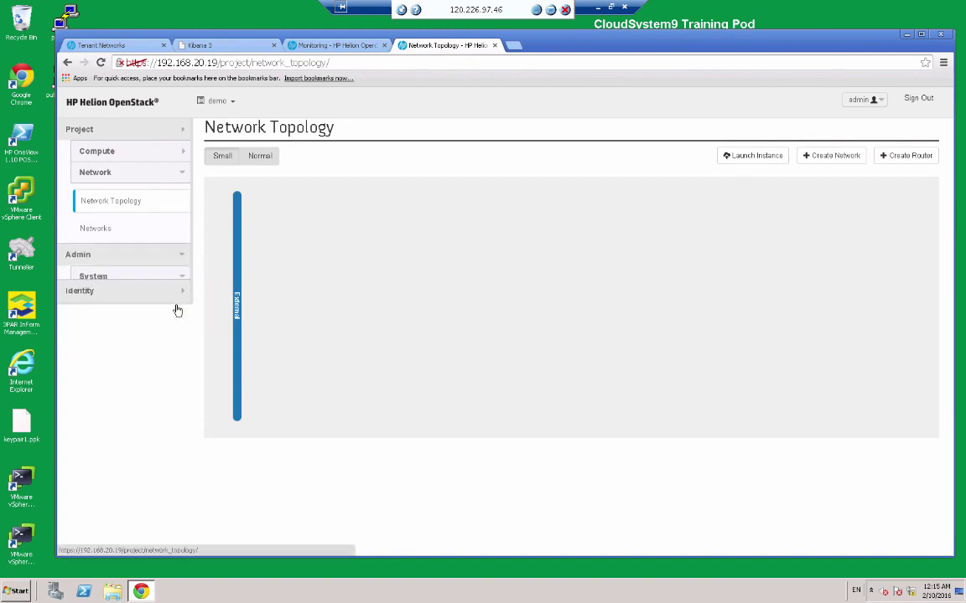
pyautogui.click(103, 386)
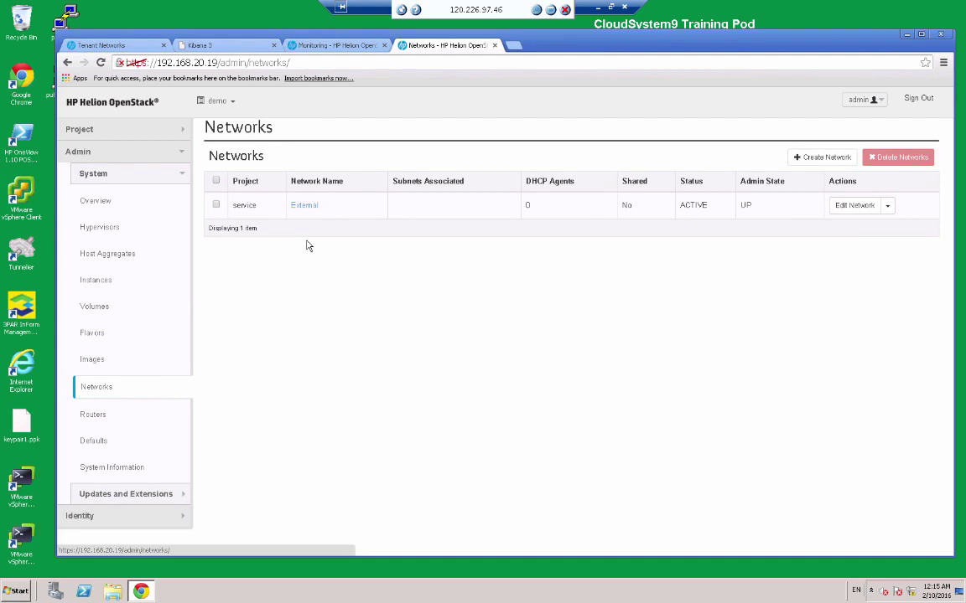
pyautogui.click(303, 207)
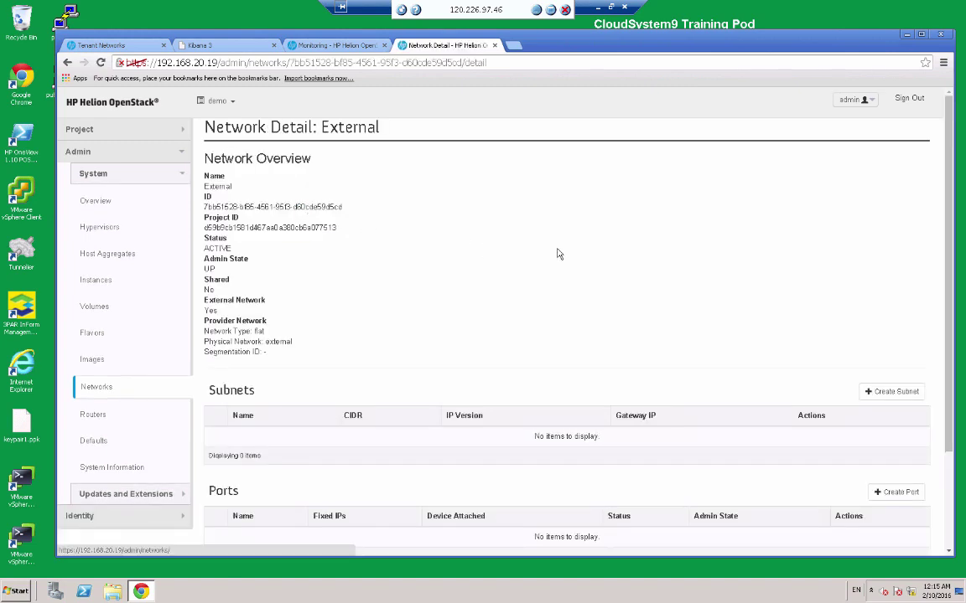
pyautogui.click(888, 392)
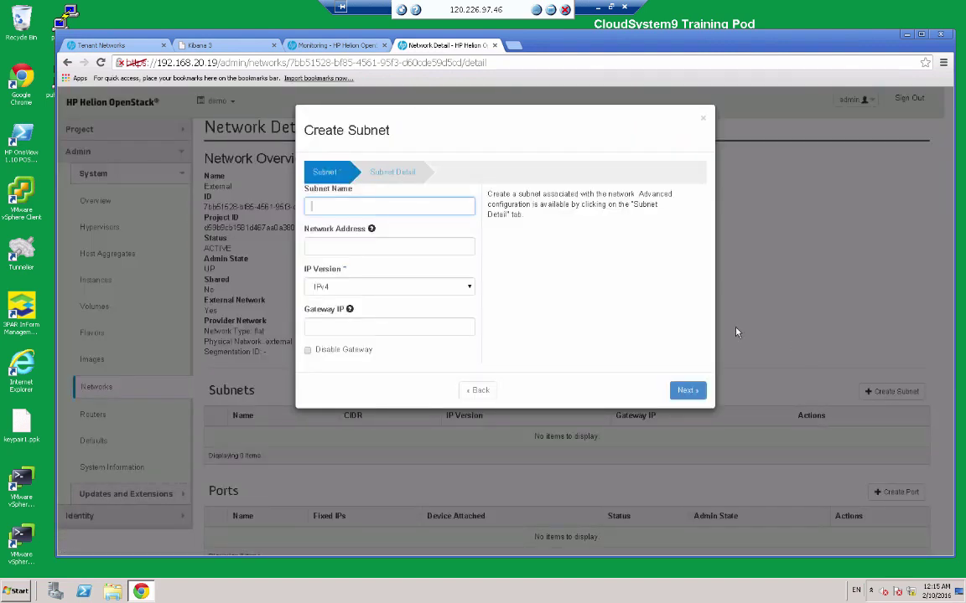
# Enter subnet name JumpServer and network address 192.168.50.0/24, then advance to Subnet Detail.
pyautogui.click(447, 207)
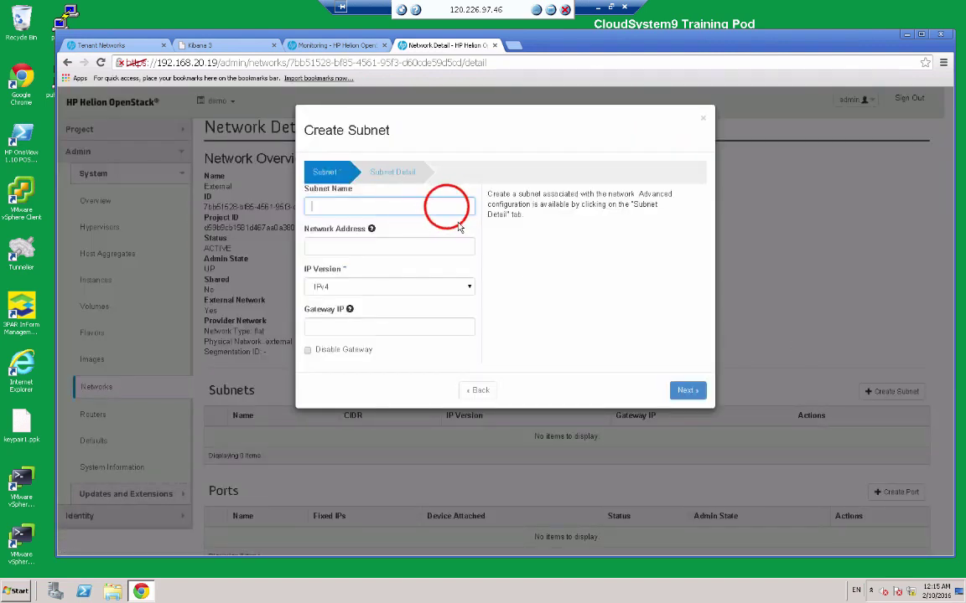
pyautogui.write('JumpServer')
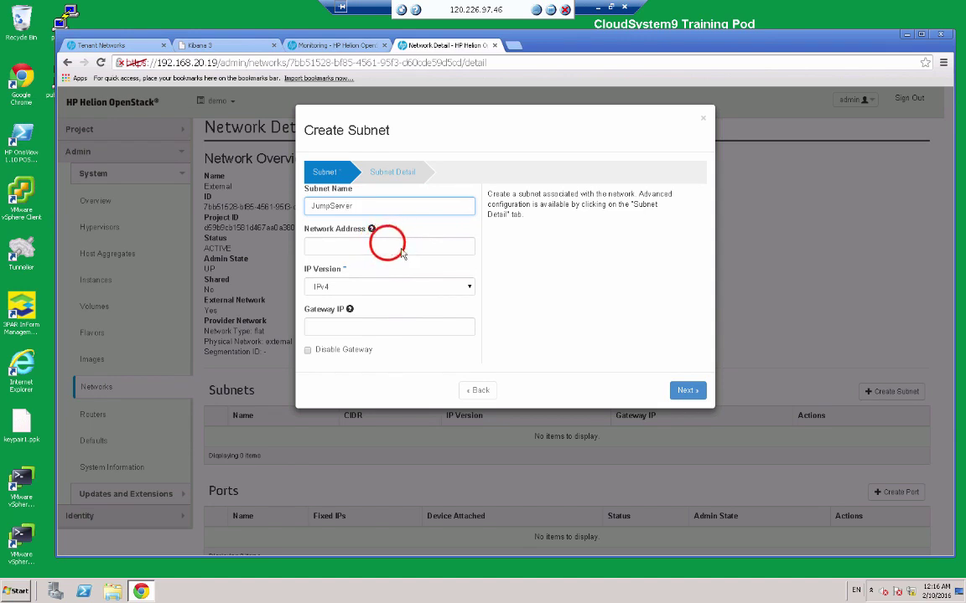
pyautogui.click(388, 244)
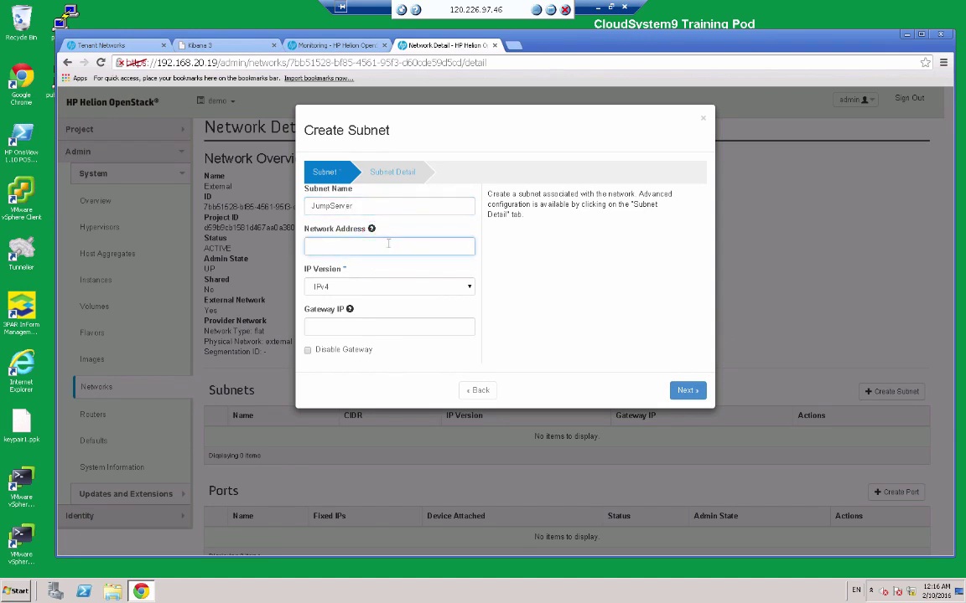
pyautogui.write('192.168.50.0/24')
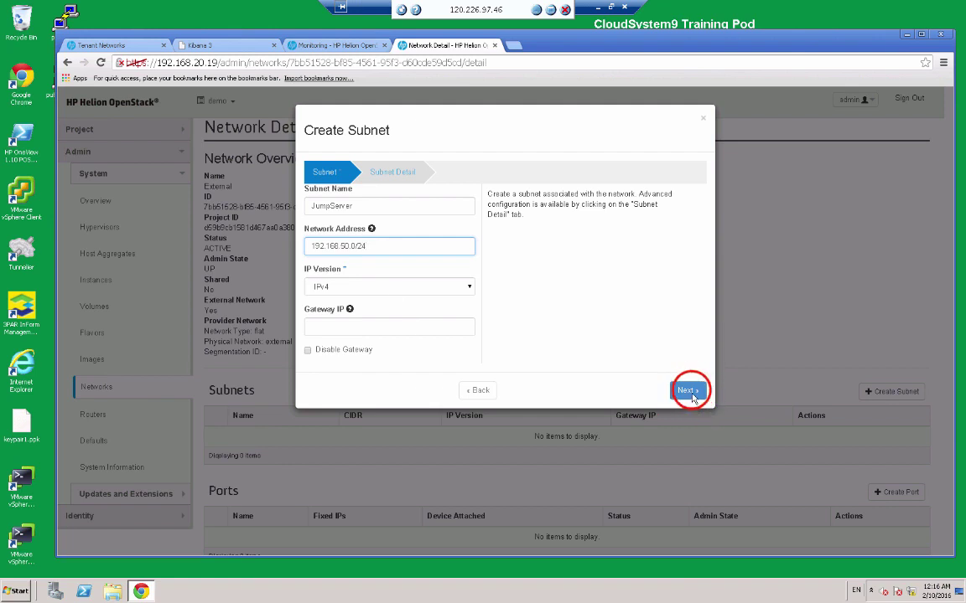
pyautogui.click(687, 390)
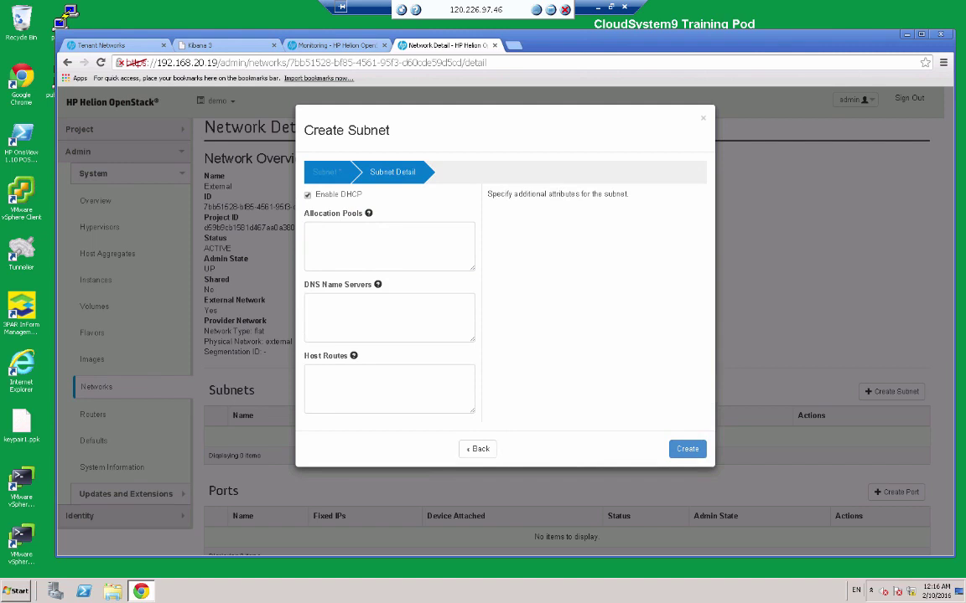
# Set allocation pool 192.168.50.50,192.168.50.150, create the JumpServer subnet and view its details.
pyautogui.click(356, 242)
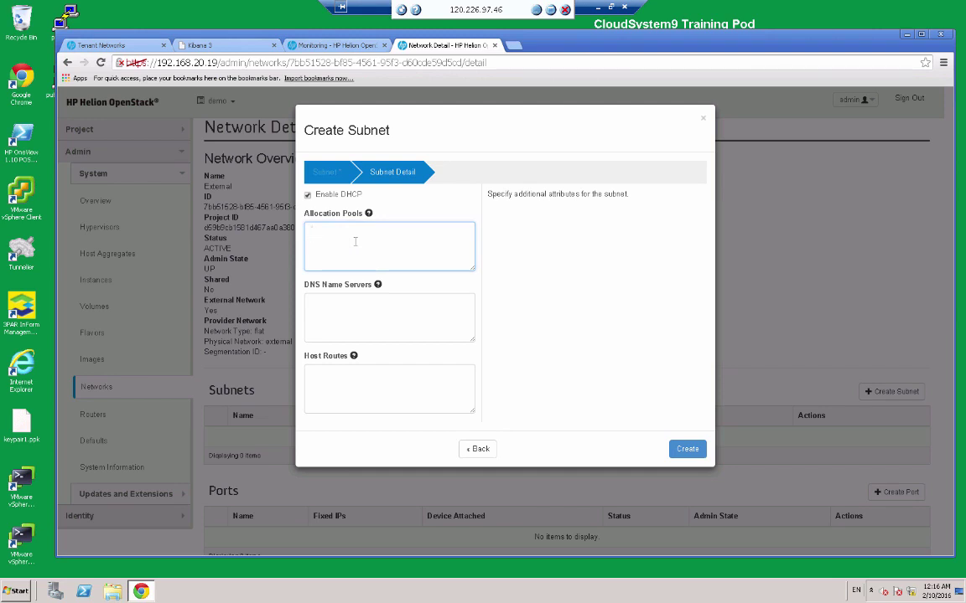
pyautogui.write('192.168.50.50,192.168.50.150')
pyautogui.click(361, 232)
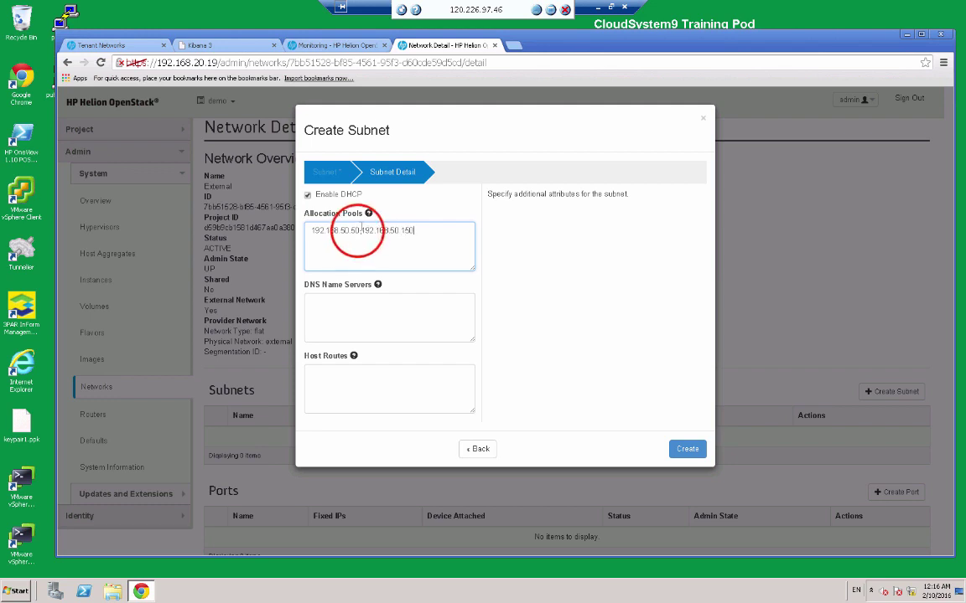
pyautogui.click(361, 231)
pyautogui.click(361, 231)
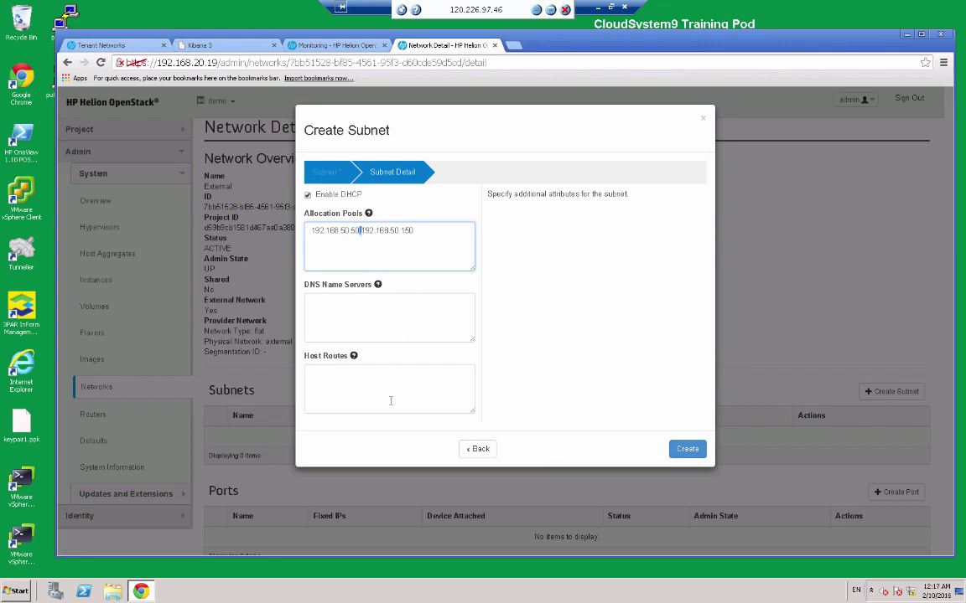
pyautogui.click(688, 449)
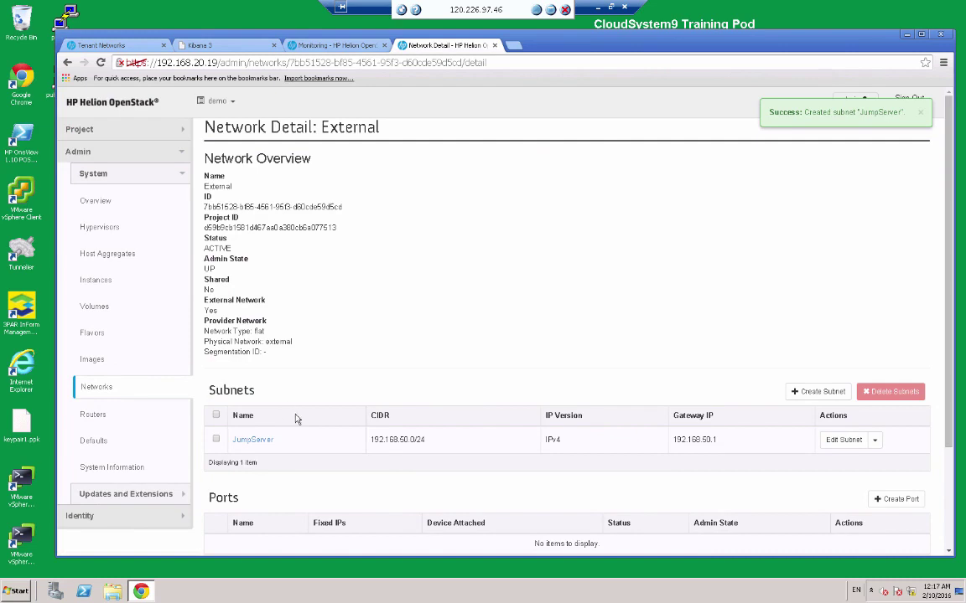
pyautogui.click(316, 447)
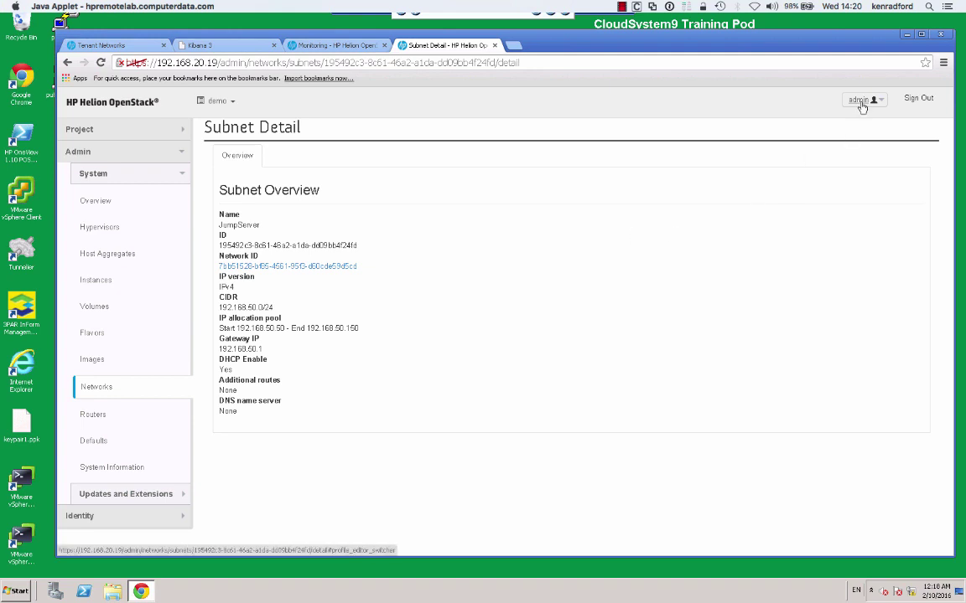
# Expand Project > Compute in the sidebar and open the project Compute Overview.
pyautogui.click(180, 132)
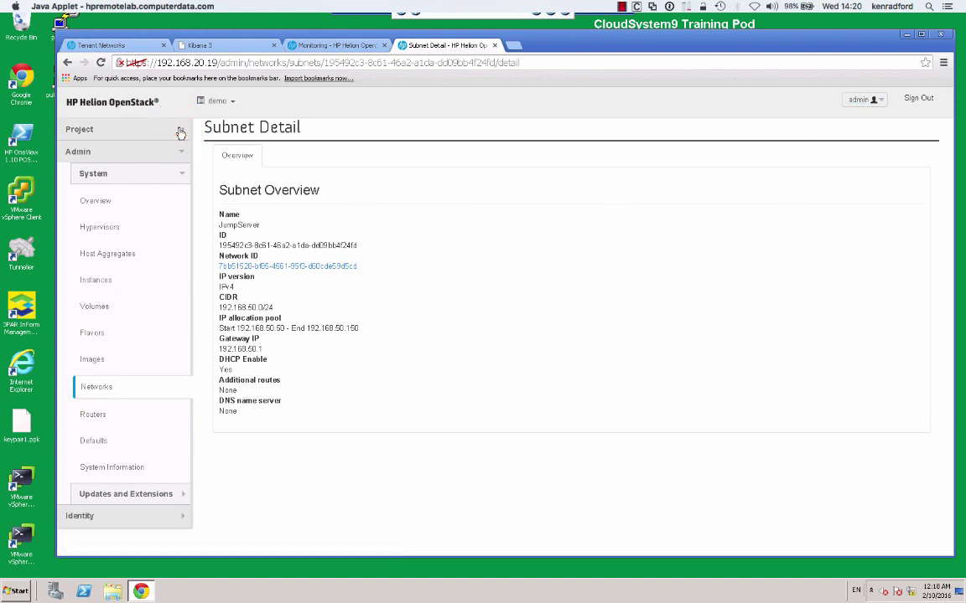
pyautogui.click(180, 132)
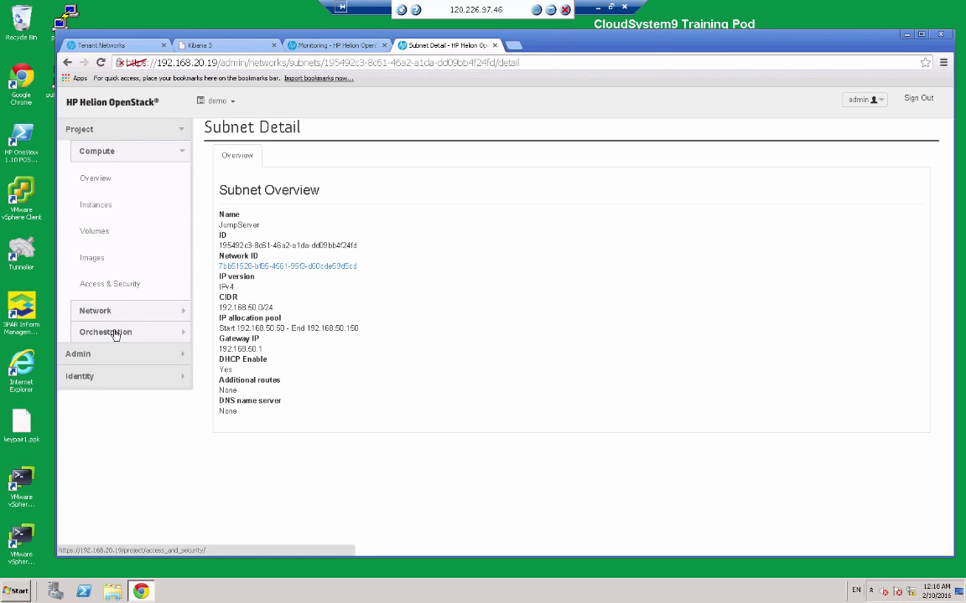
pyautogui.click(96, 178)
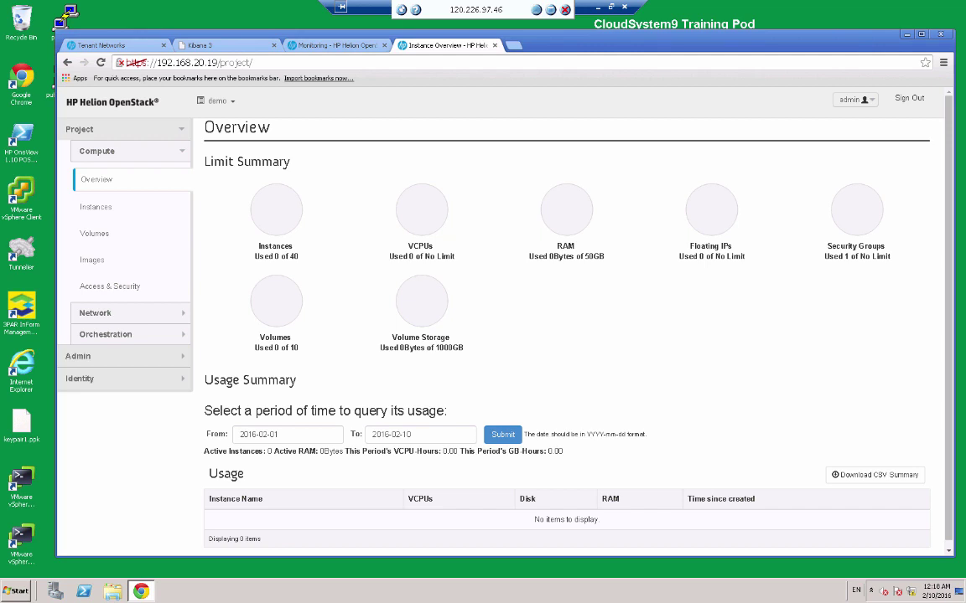
# Go to the project's empty Images list and start creating a new image.
pyautogui.click(94, 260)
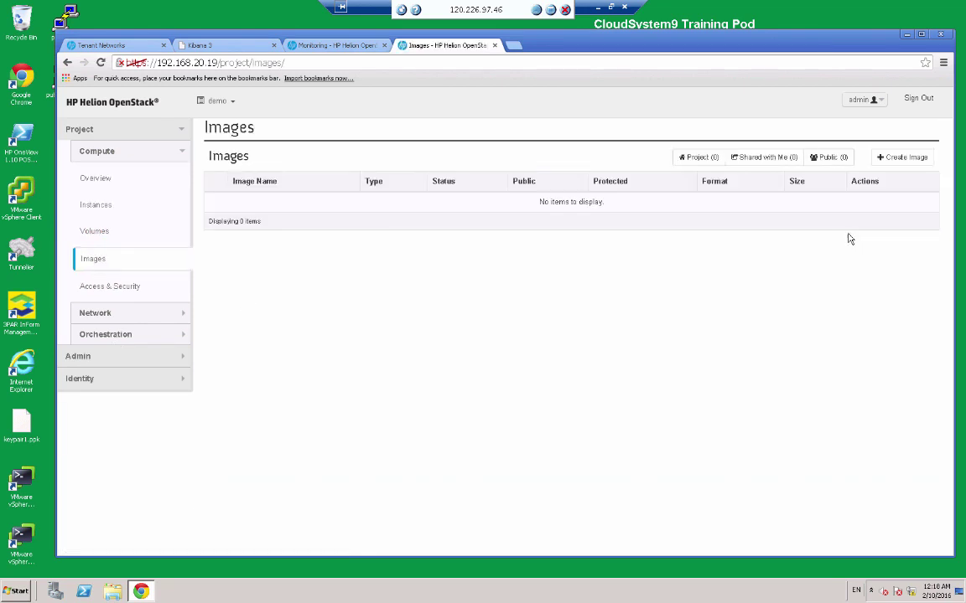
pyautogui.click(899, 159)
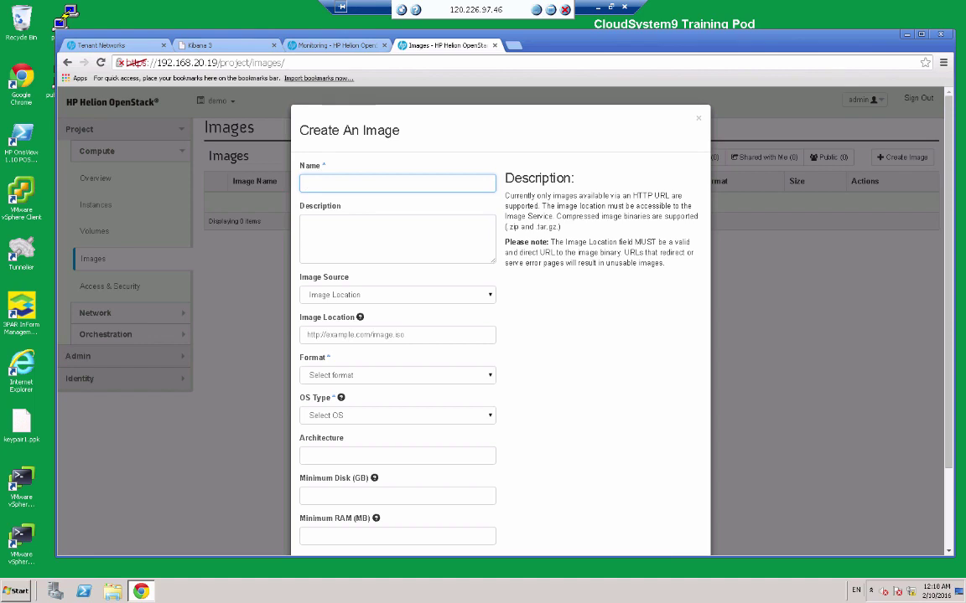
# Name the image MyImage, set its source to Image File, and browse for the file.
pyautogui.click(335, 185)
pyautogui.click(335, 185)
pyautogui.write('My')
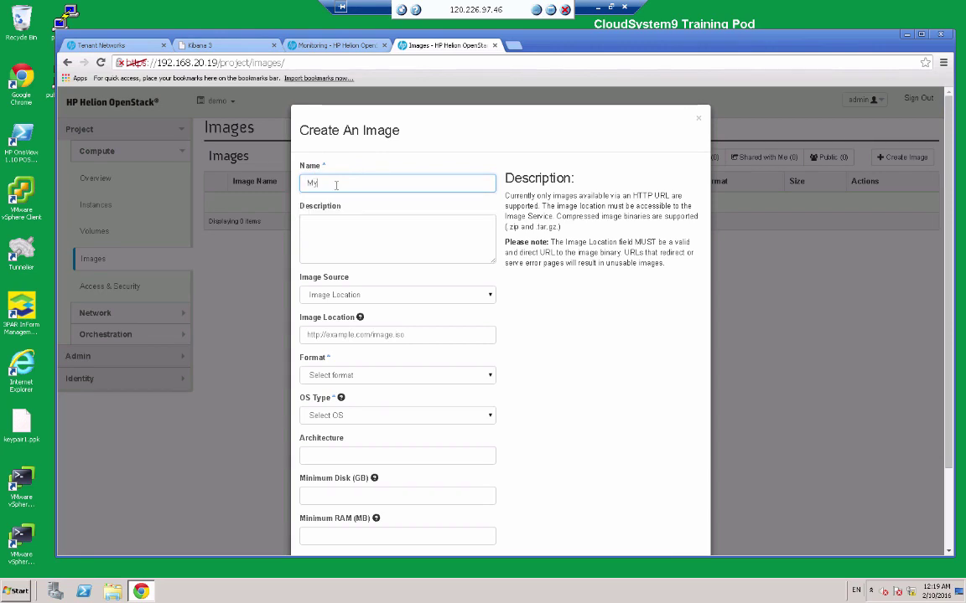
pyautogui.write('Image')
pyautogui.click(366, 298)
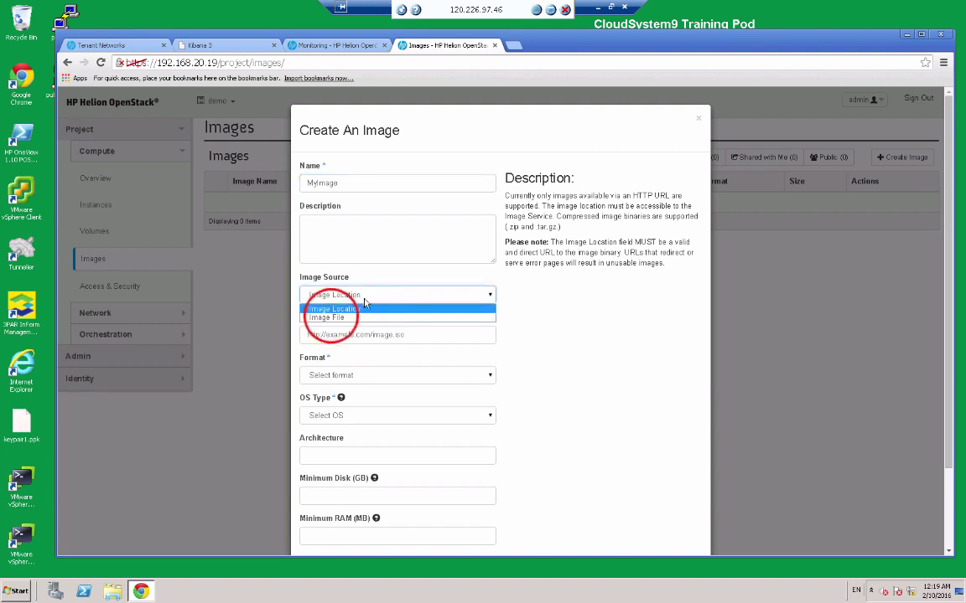
pyautogui.click(331, 317)
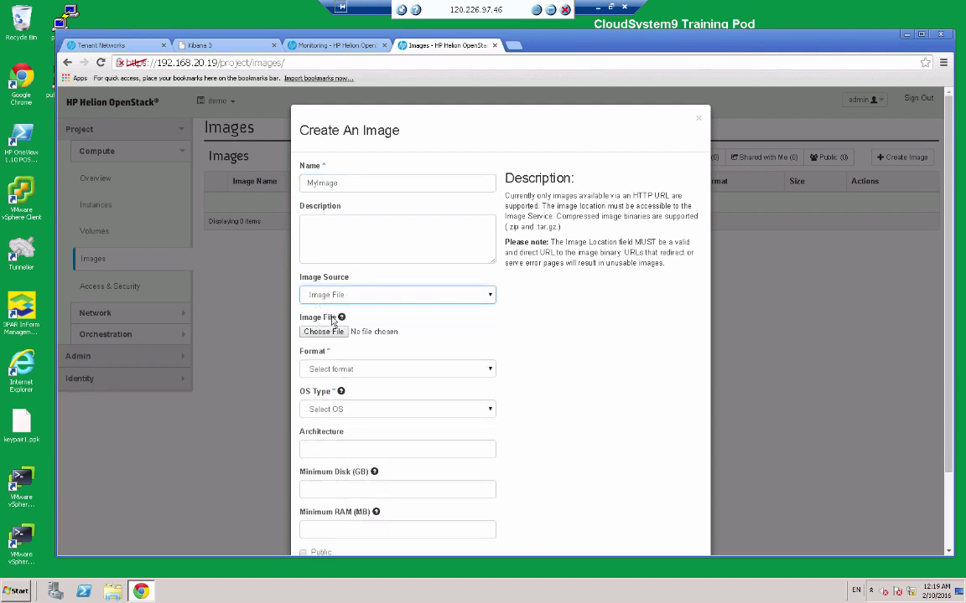
pyautogui.click(326, 334)
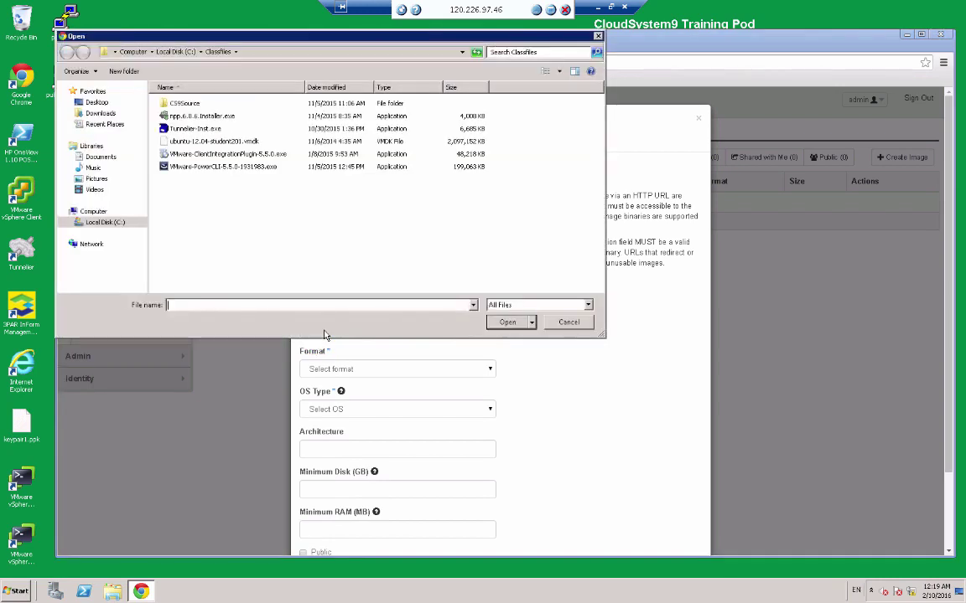
# Choose ubuntu-12.04-student201.vmdk as the image file and set OS type to Linux.
pyautogui.click(211, 141)
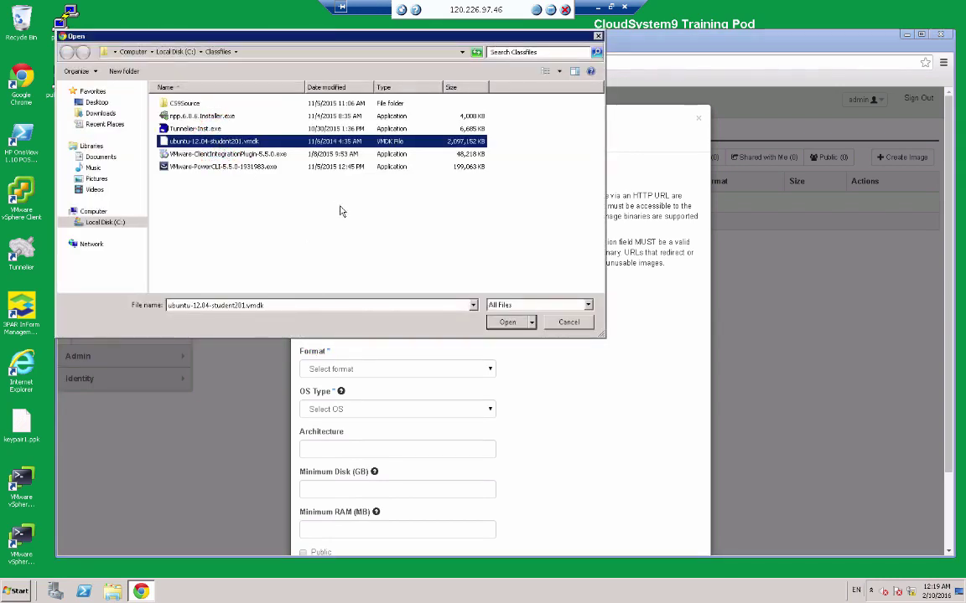
pyautogui.click(508, 323)
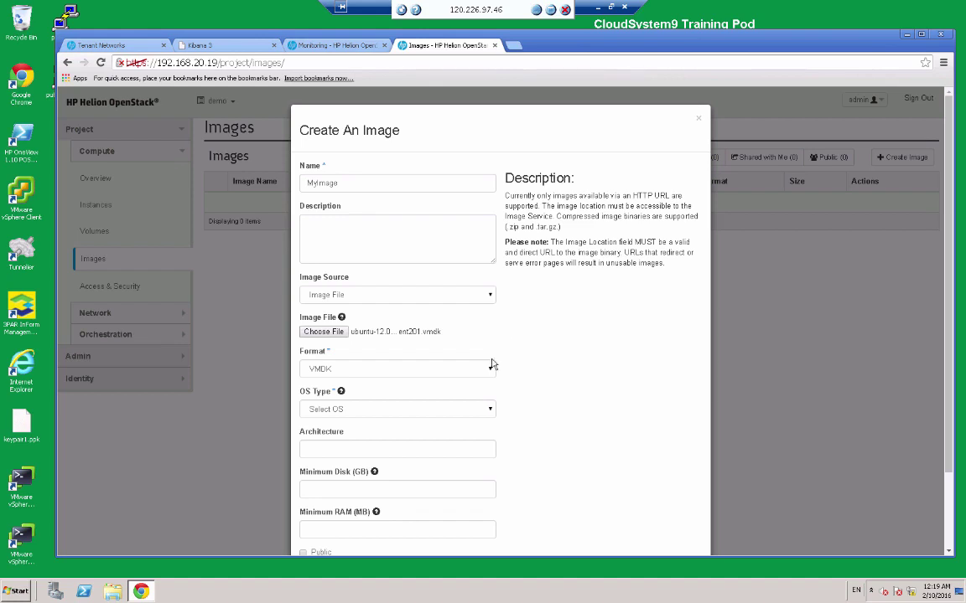
pyautogui.click(487, 409)
pyautogui.click(320, 432)
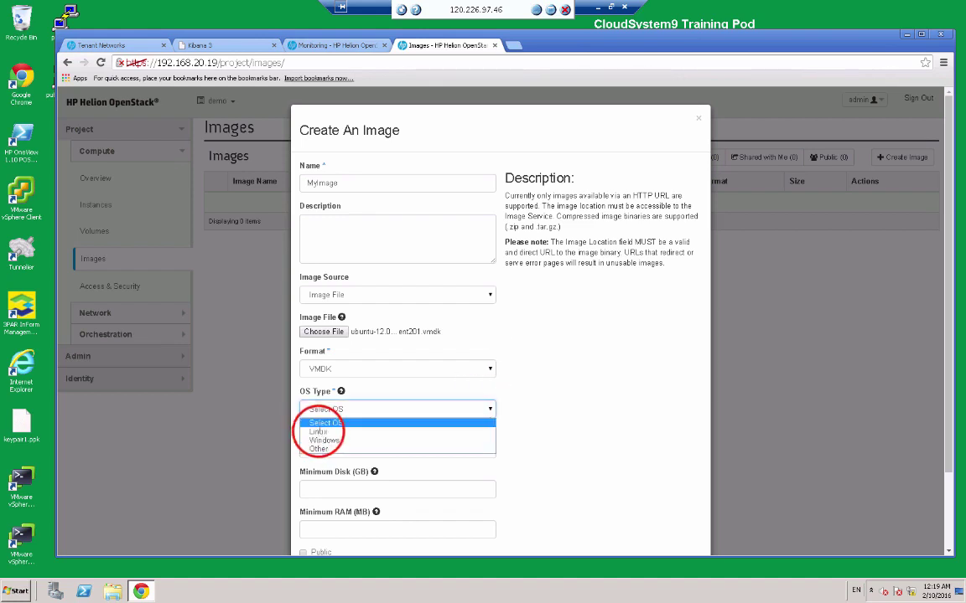
pyautogui.click(320, 433)
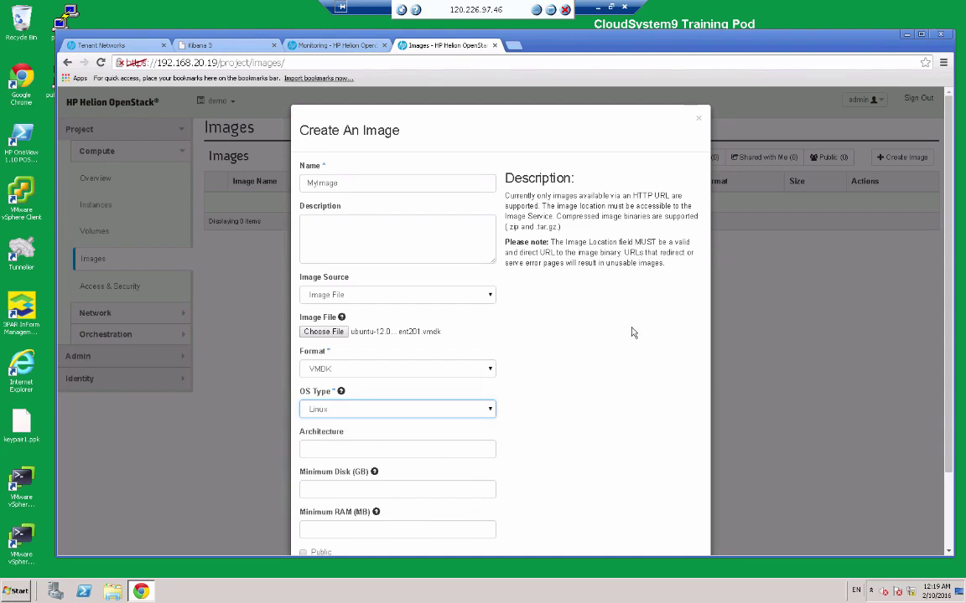
# Mark MyImage as Public and submit the image.
pyautogui.click(948, 310)
pyautogui.scroll(-2, 822, 394)
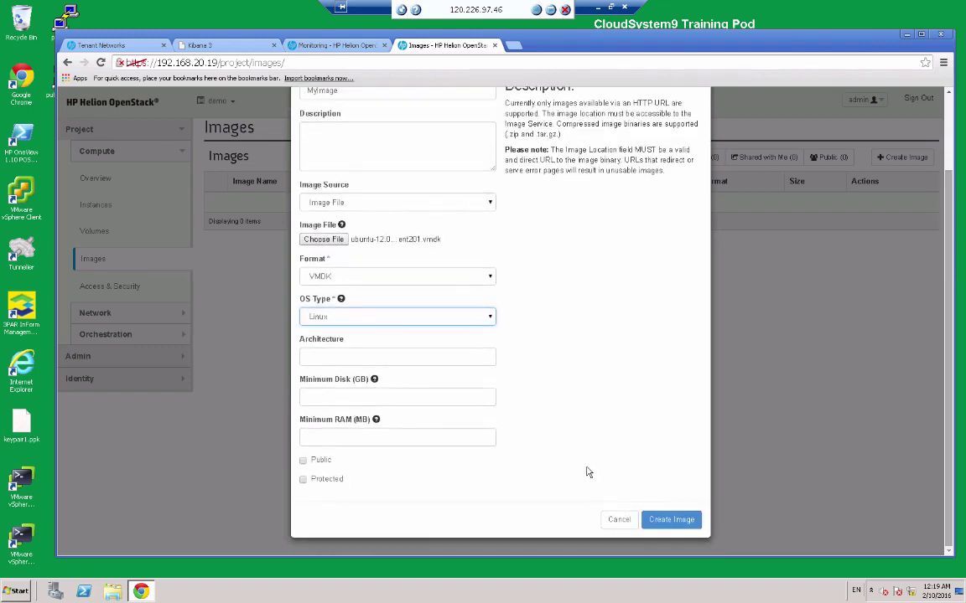
pyautogui.click(302, 461)
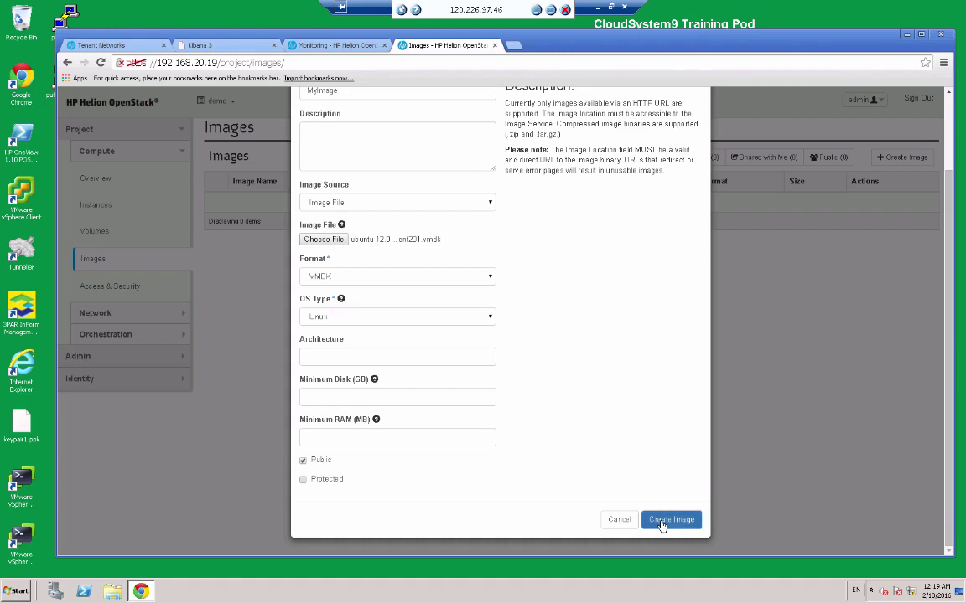
pyautogui.click(662, 522)
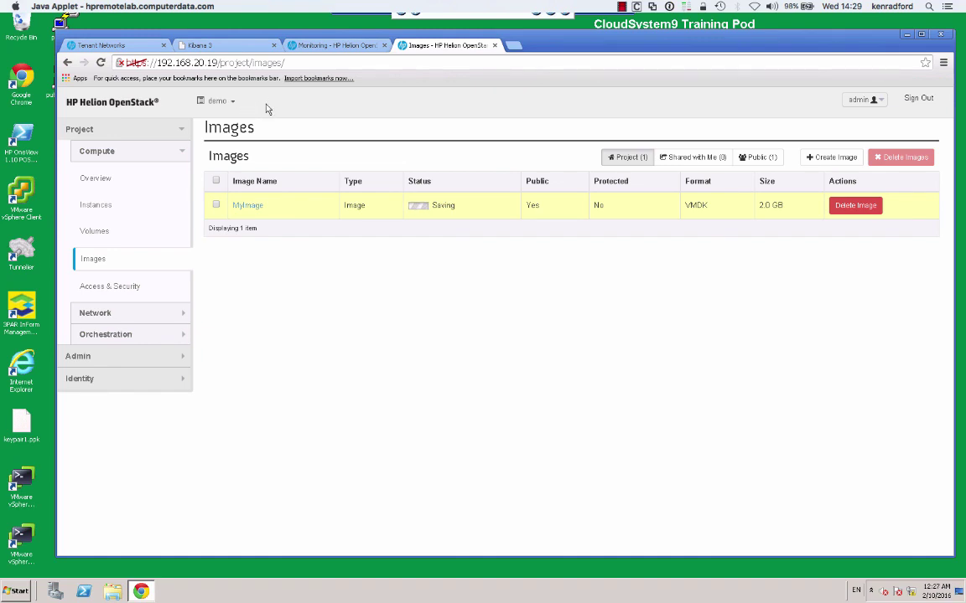
# While MyImage uploads, collapse and re-expand Project, then collapse Compute in the sidebar.
pyautogui.click(180, 130)
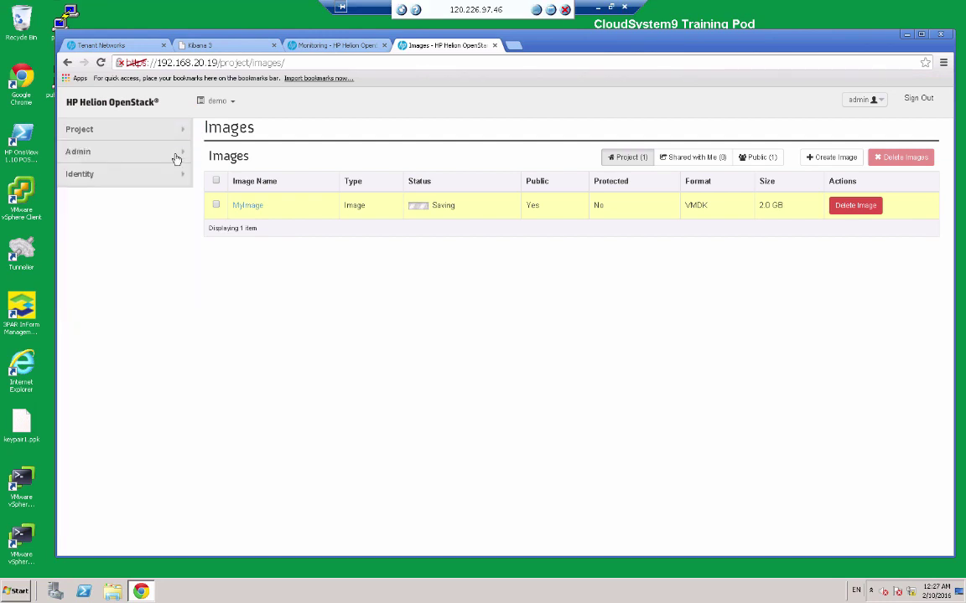
pyautogui.click(176, 131)
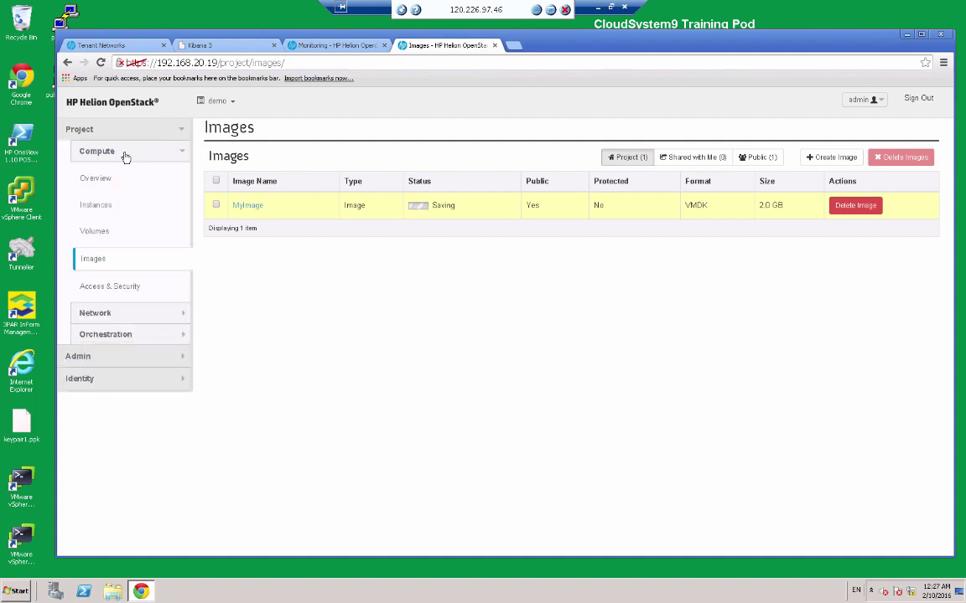
pyautogui.click(124, 158)
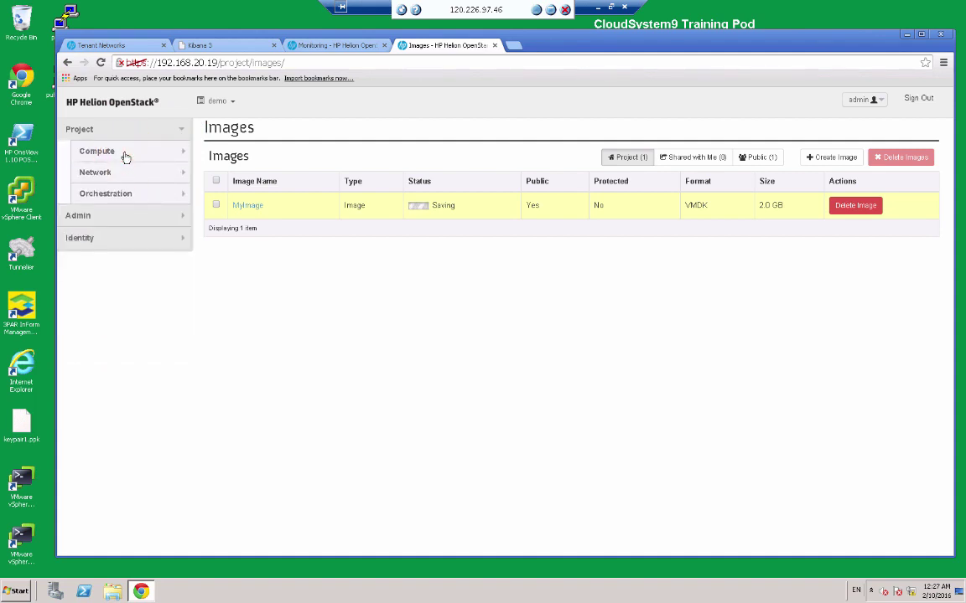
# Re-expand Compute and go to the Access & Security page.
pyautogui.click(124, 154)
pyautogui.click(116, 288)
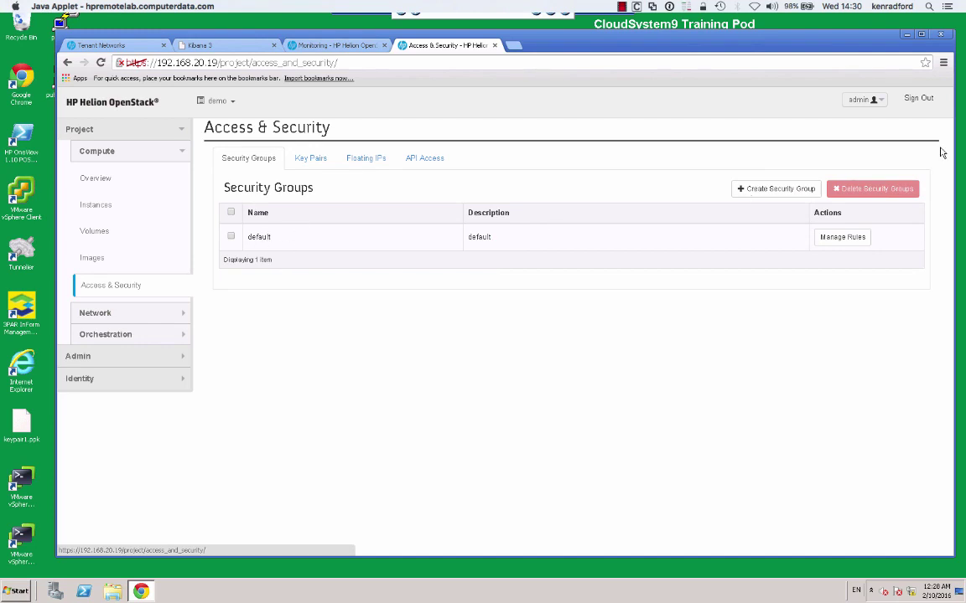
# Create security group SecGroup1 described 'Enable ssh and ping' and open its rules.
pyautogui.click(778, 192)
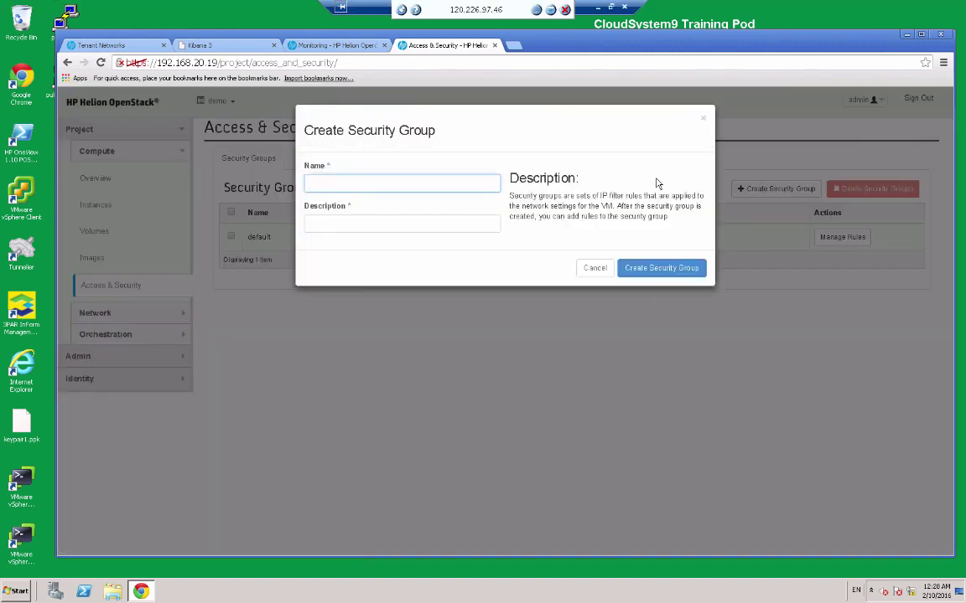
pyautogui.write('SecGroup1')
pyautogui.click(463, 221)
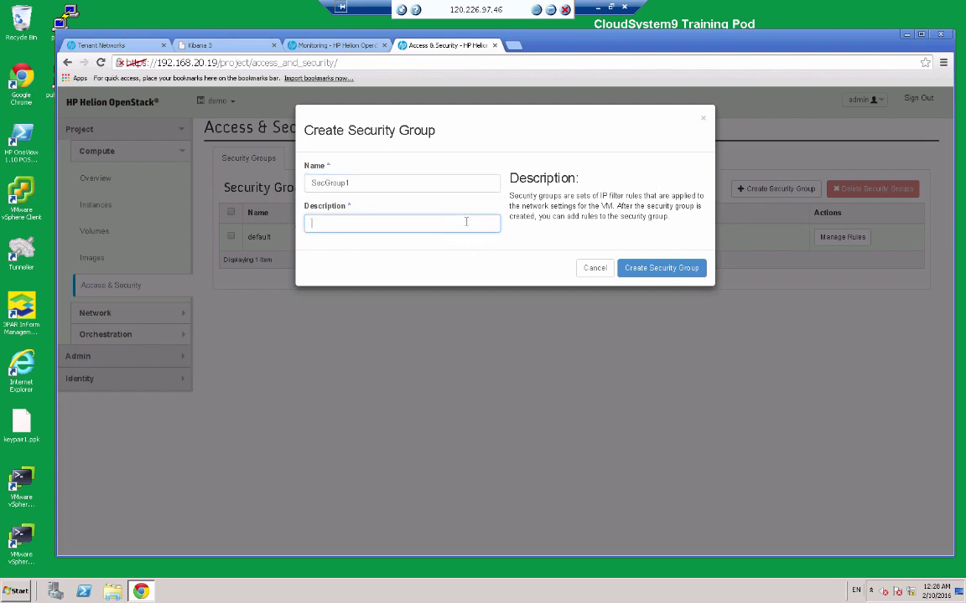
pyautogui.write('Enable ssh and ping')
pyautogui.click(651, 273)
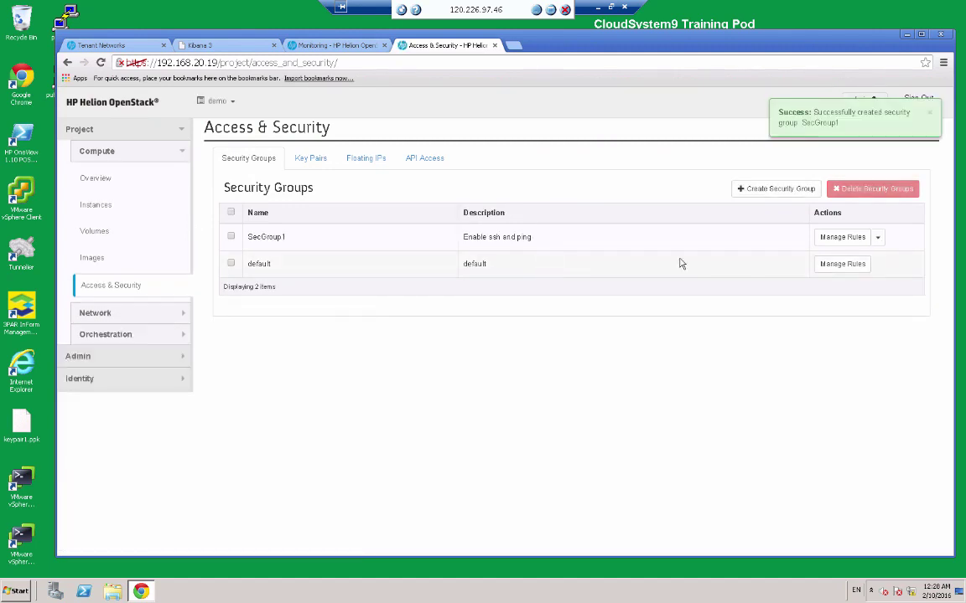
pyautogui.click(845, 239)
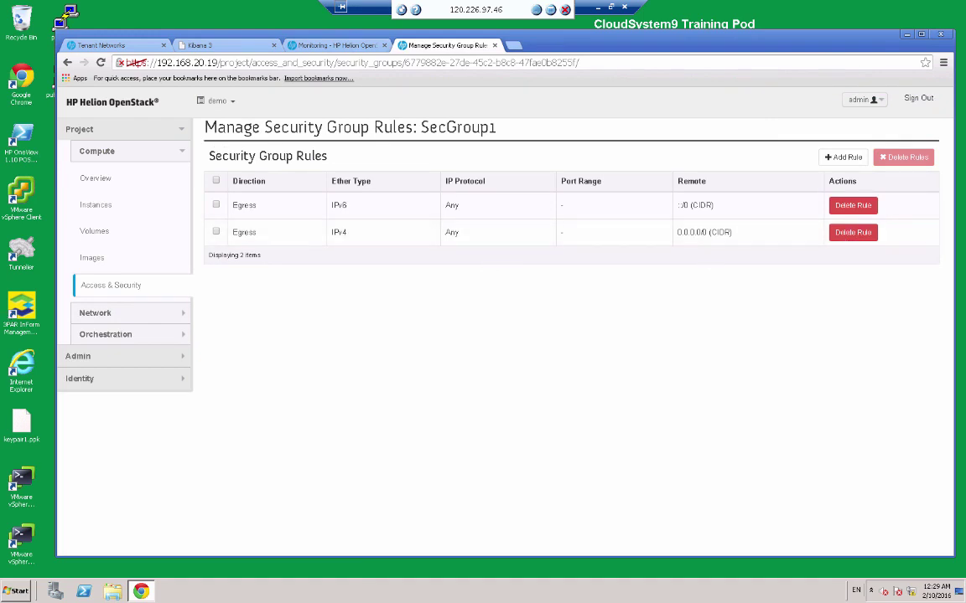
# Add an All ICMP ingress rule to SecGroup1.
pyautogui.click(841, 160)
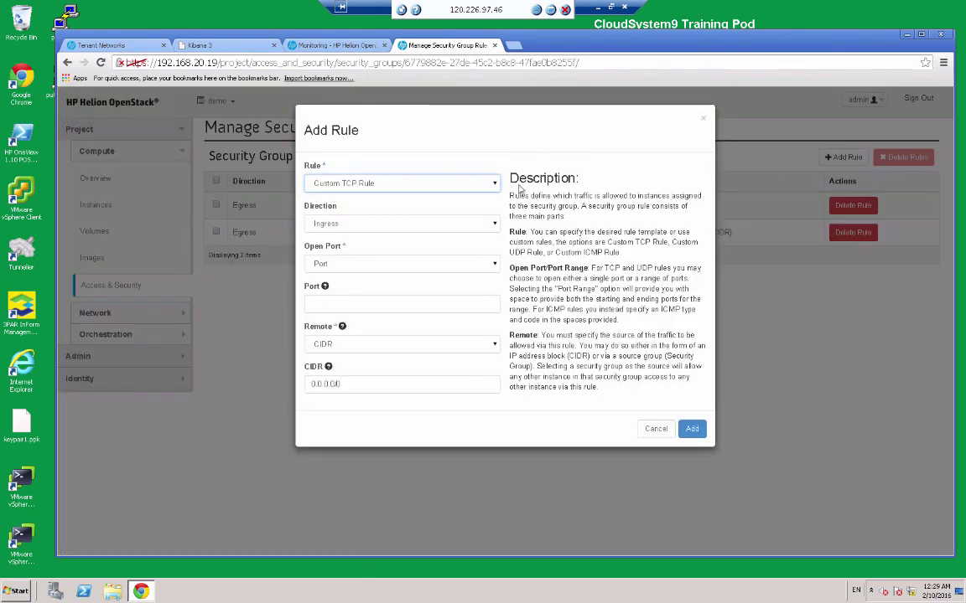
pyautogui.click(457, 183)
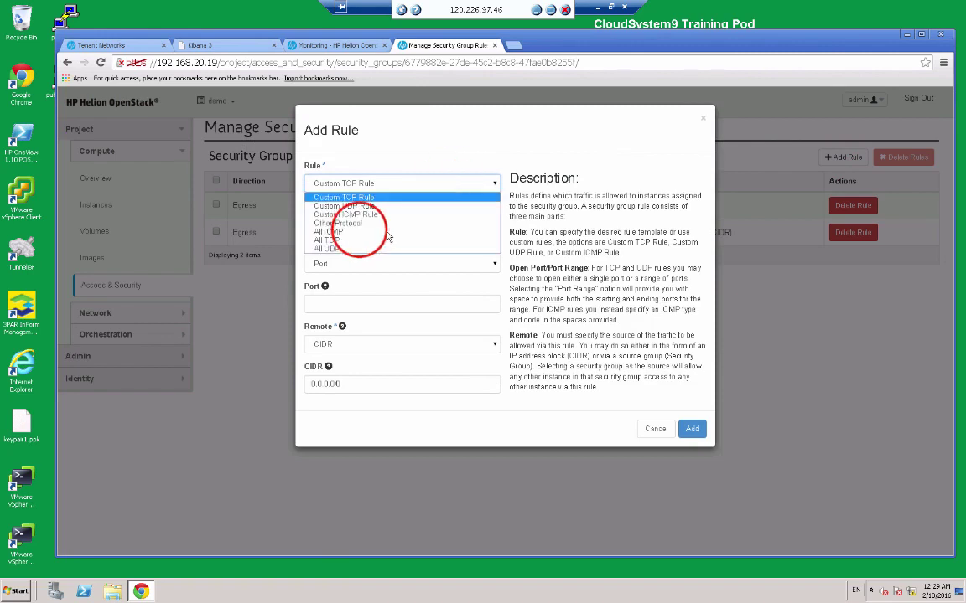
pyautogui.click(362, 233)
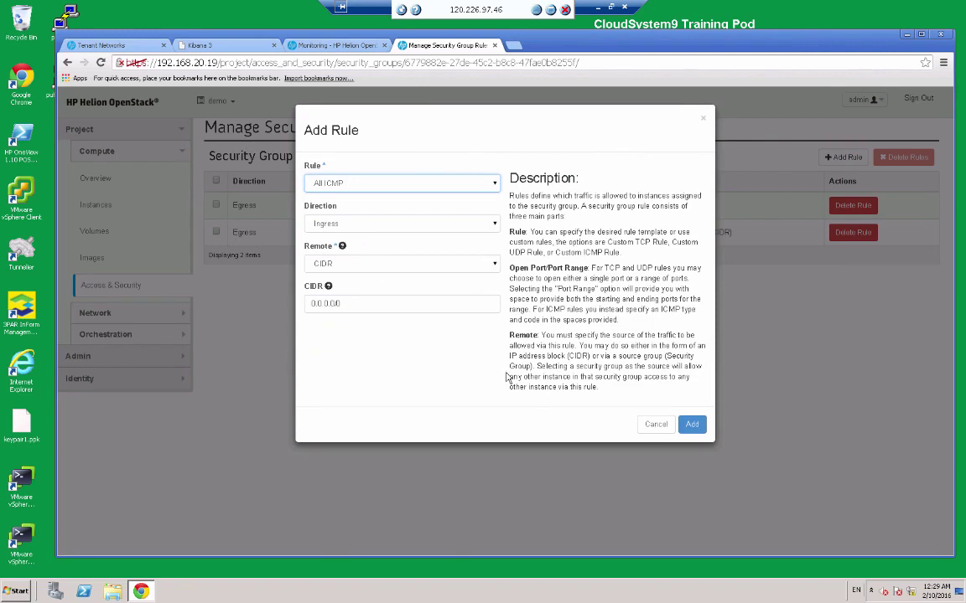
pyautogui.click(689, 425)
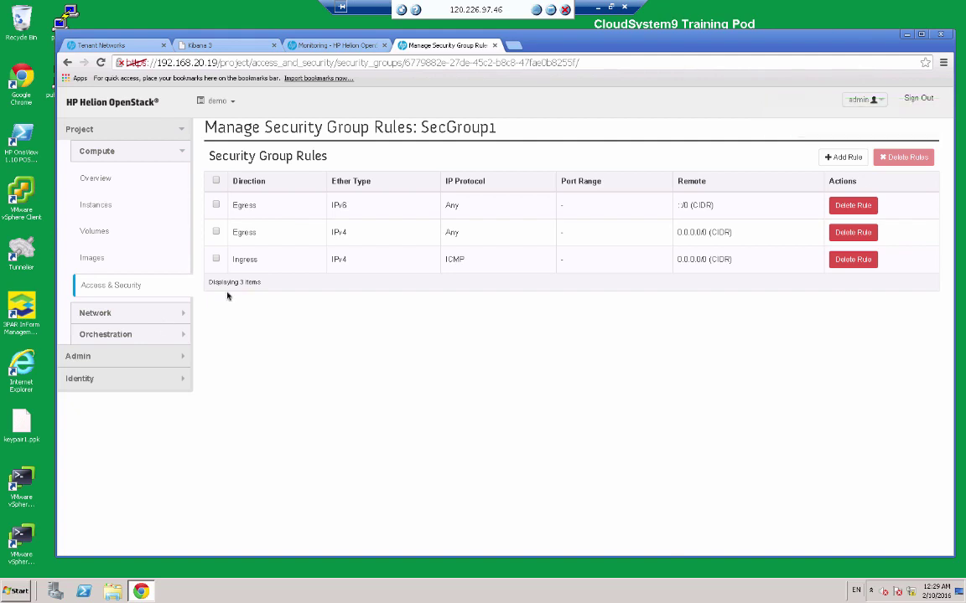
# Add a TCP port 22 rule to SecGroup1 and return to Access & Security.
pyautogui.click(844, 158)
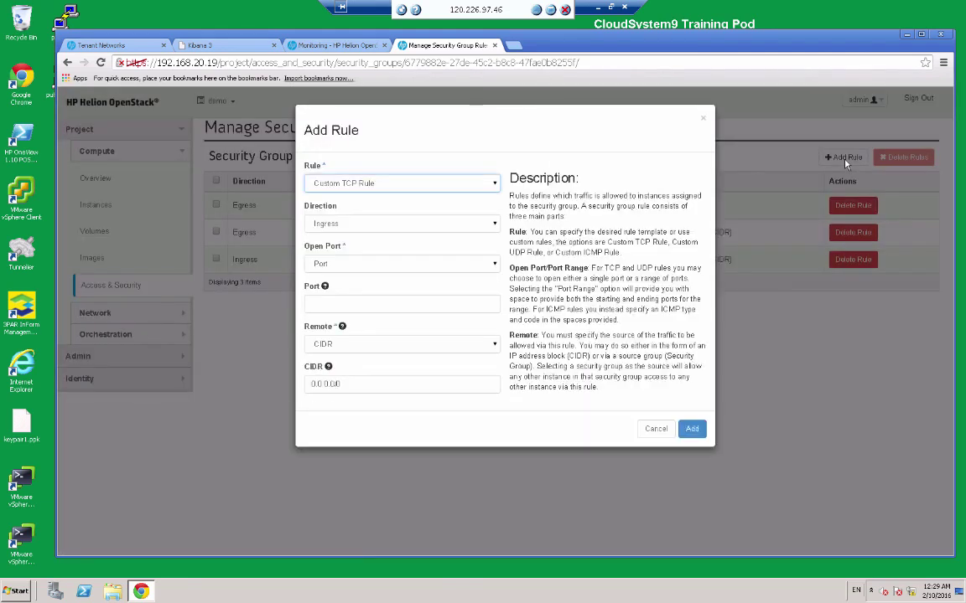
pyautogui.click(319, 305)
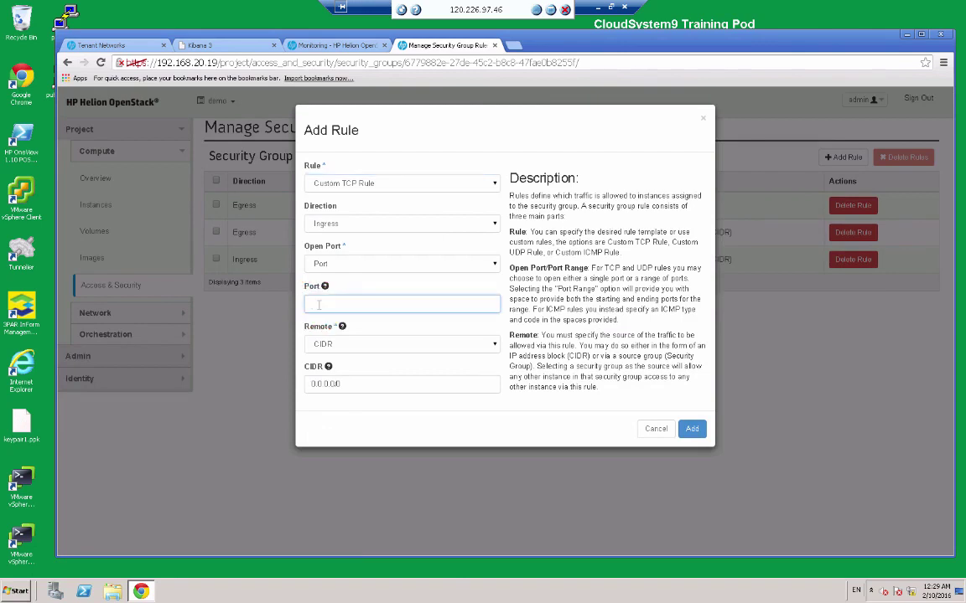
pyautogui.write('22')
pyautogui.click(691, 429)
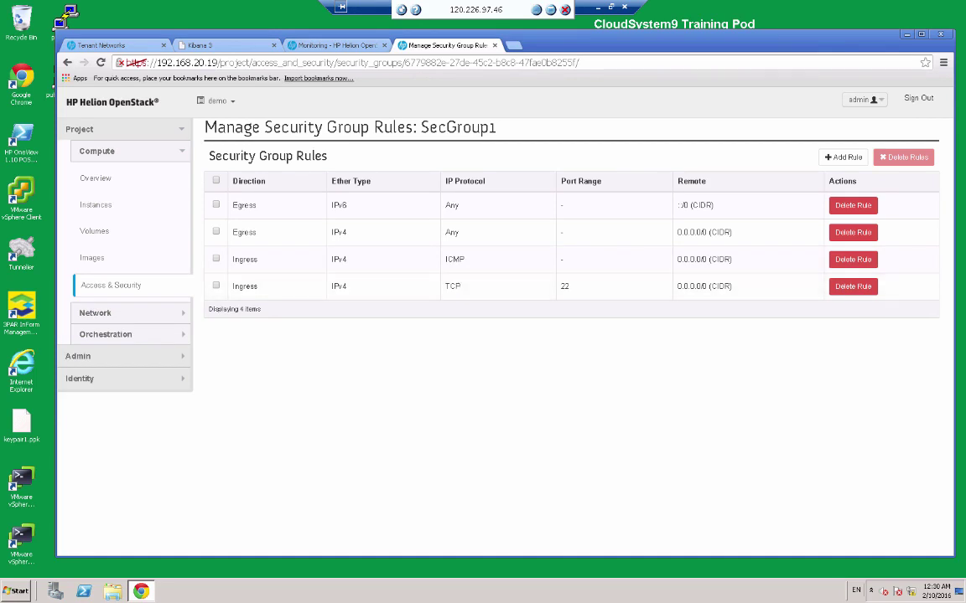
pyautogui.click(104, 287)
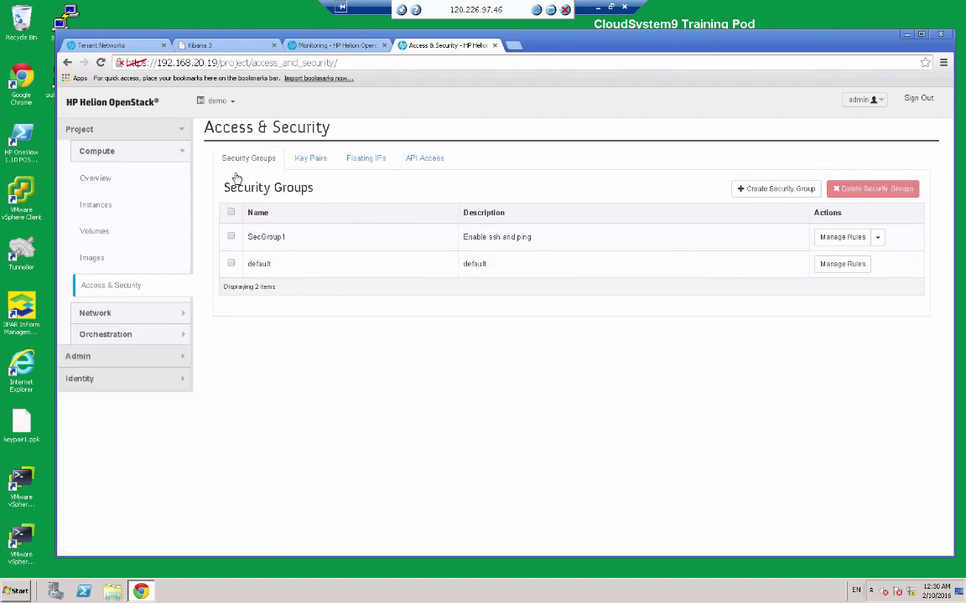
# On the Key Pairs tab, create a key pair named KeyPair1.
pyautogui.click(311, 160)
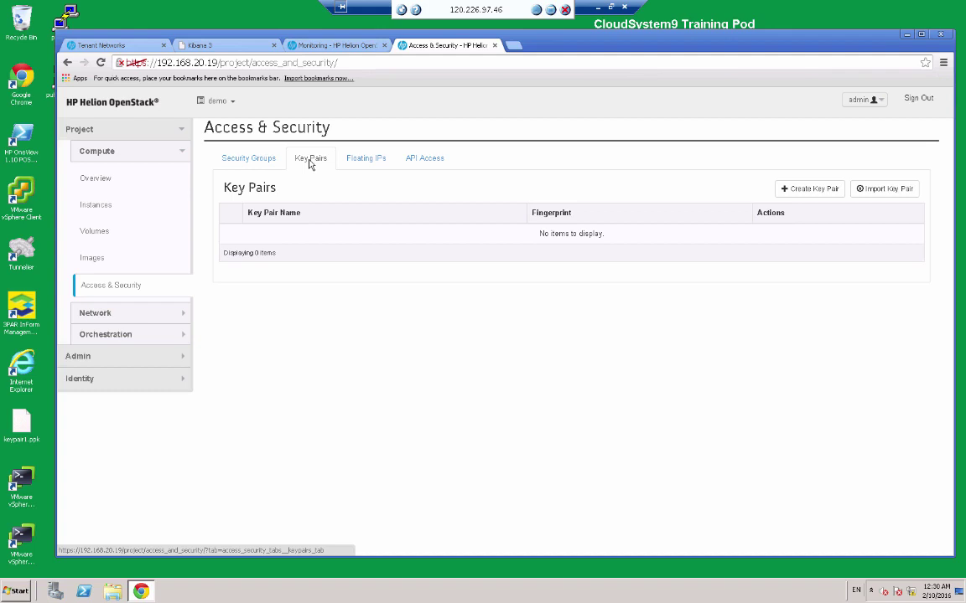
pyautogui.click(806, 189)
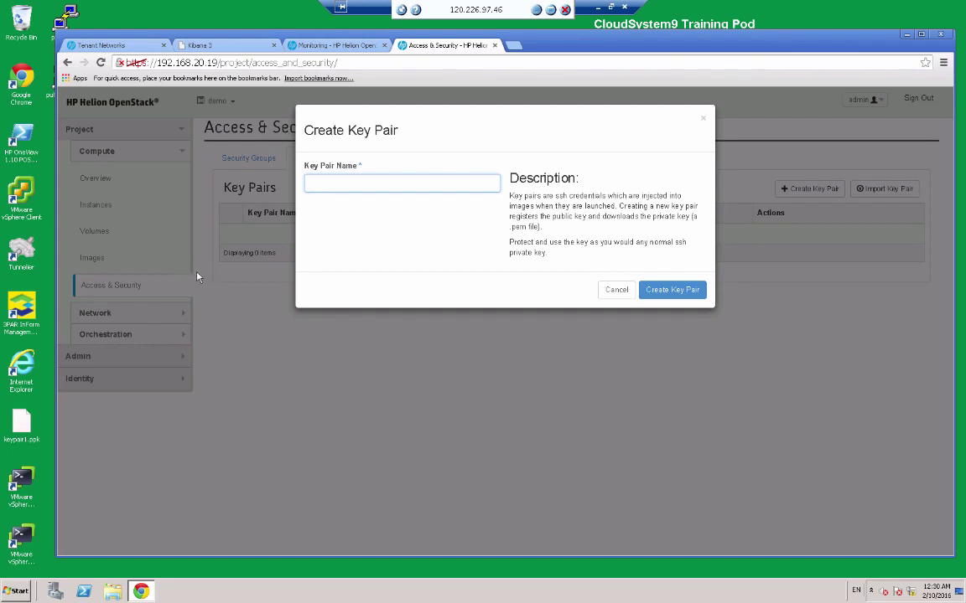
pyautogui.write('Keypair1')
pyautogui.click(325, 183)
pyautogui.write('1')
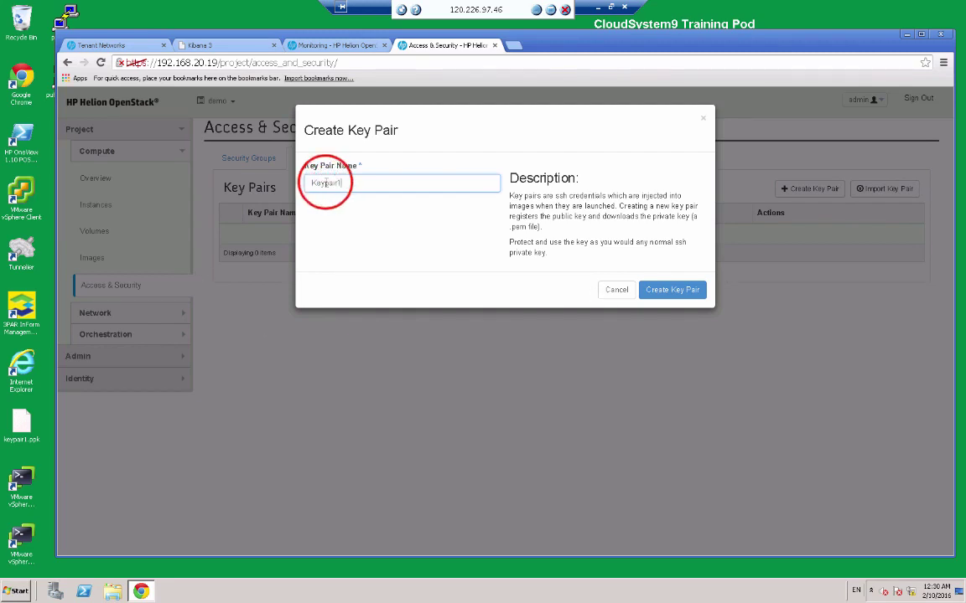
pyautogui.press('Delete')
pyautogui.write('P')
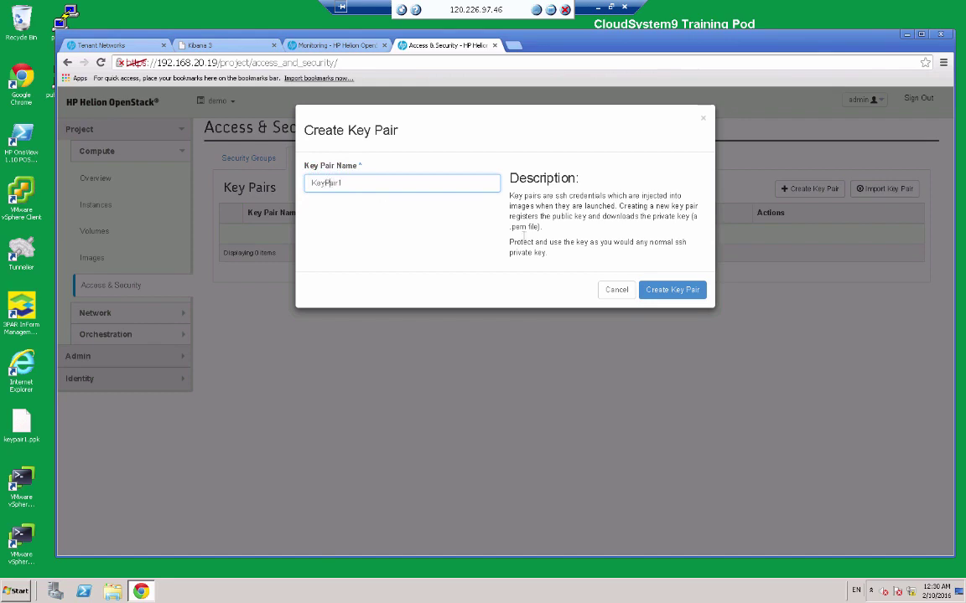
pyautogui.click(659, 289)
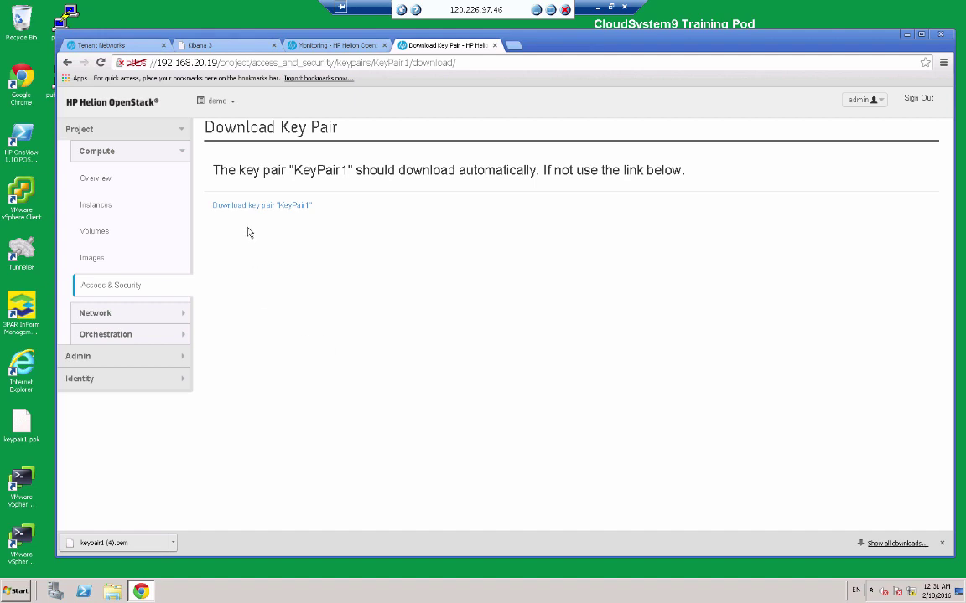
# Launch PuTTYgen and import keypair1 (4).pem from Downloads, listing All Files (*.*).
pyautogui.click(908, 37)
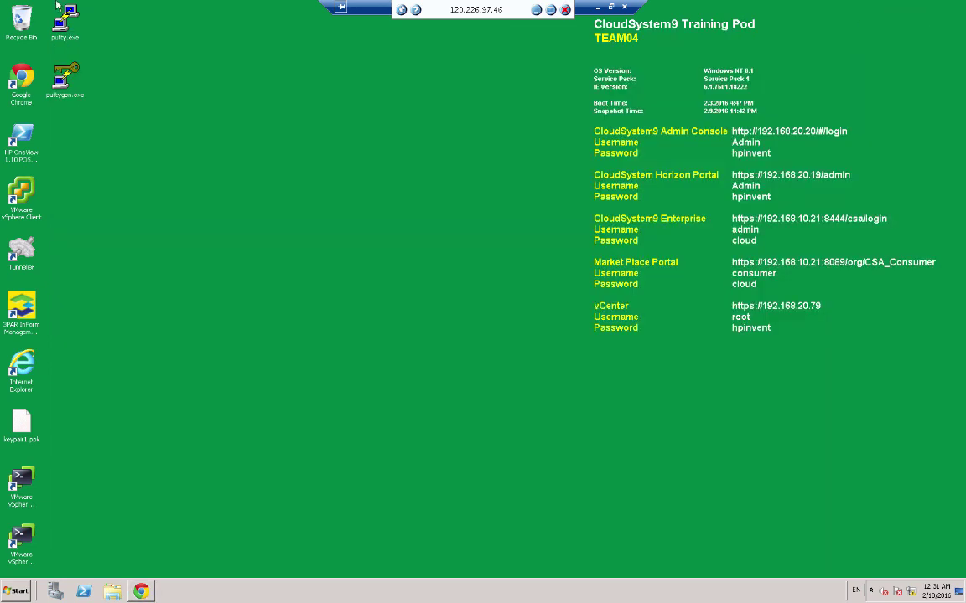
pyautogui.doubleClick(65, 79)
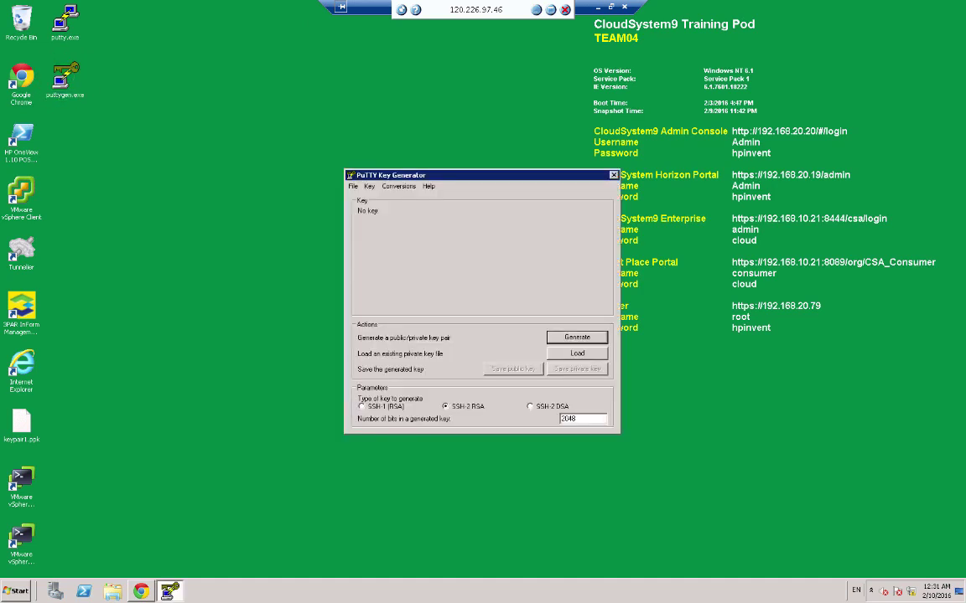
pyautogui.click(575, 354)
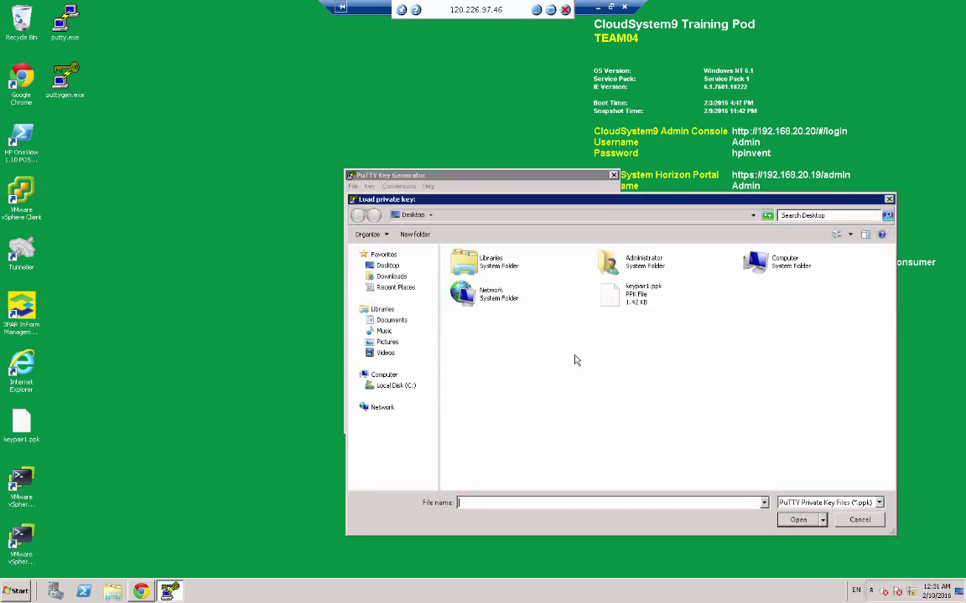
pyautogui.click(383, 276)
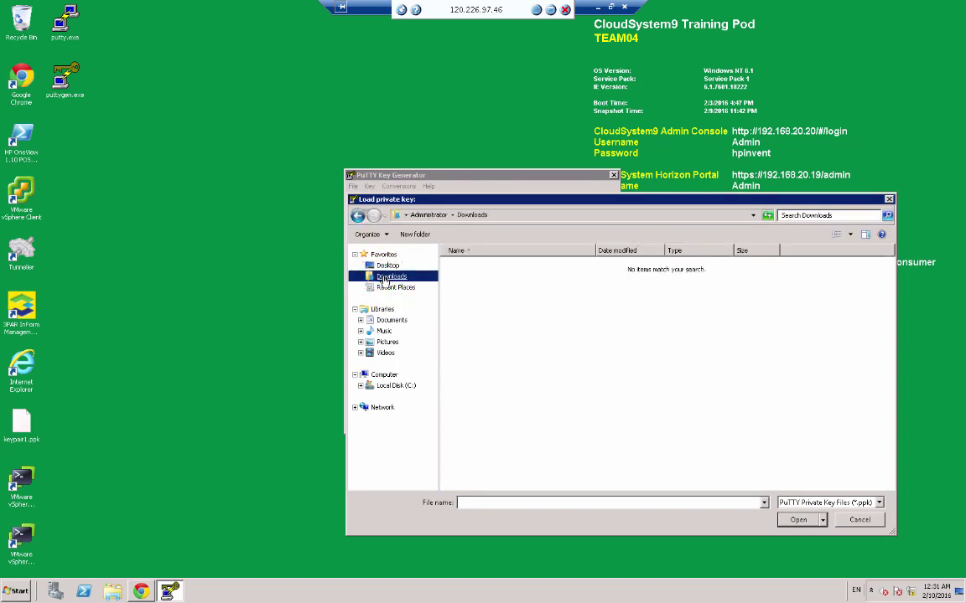
pyautogui.click(879, 503)
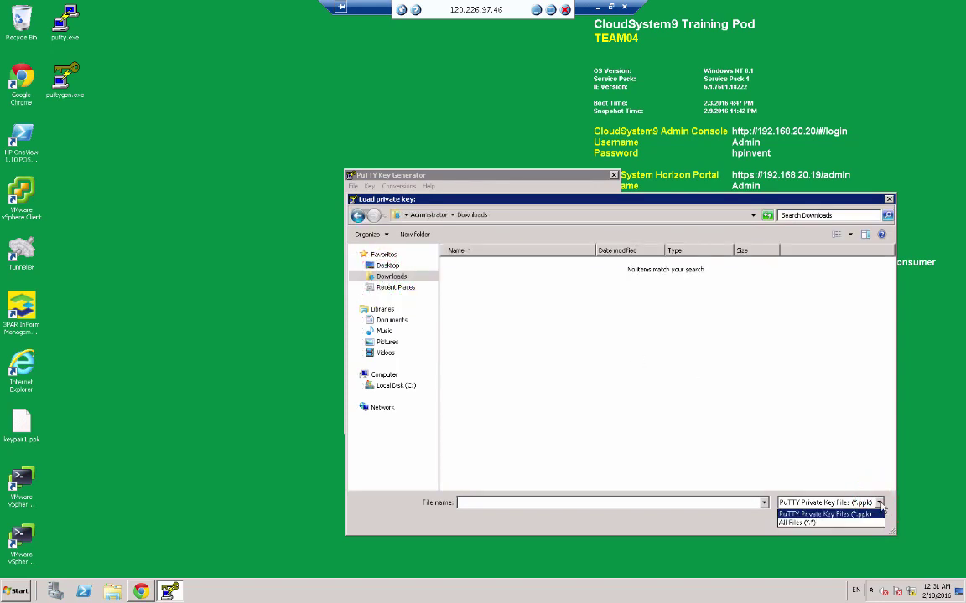
pyautogui.click(811, 523)
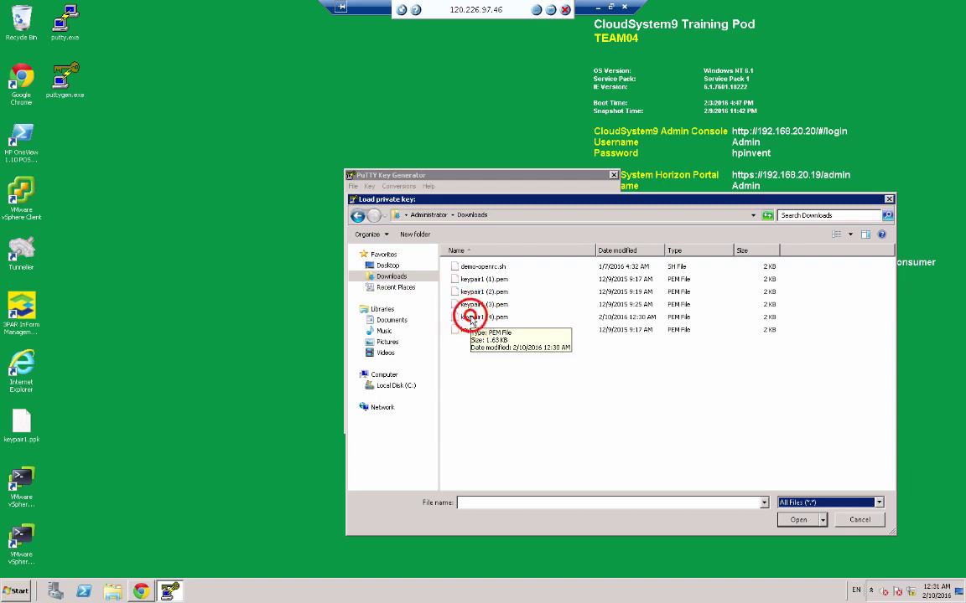
pyautogui.doubleClick(471, 319)
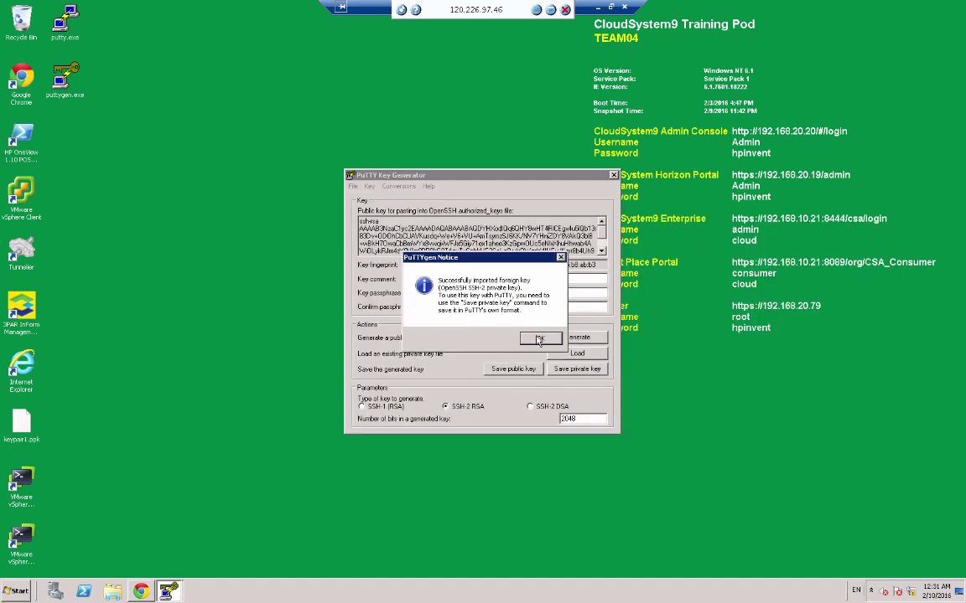
pyautogui.click(539, 339)
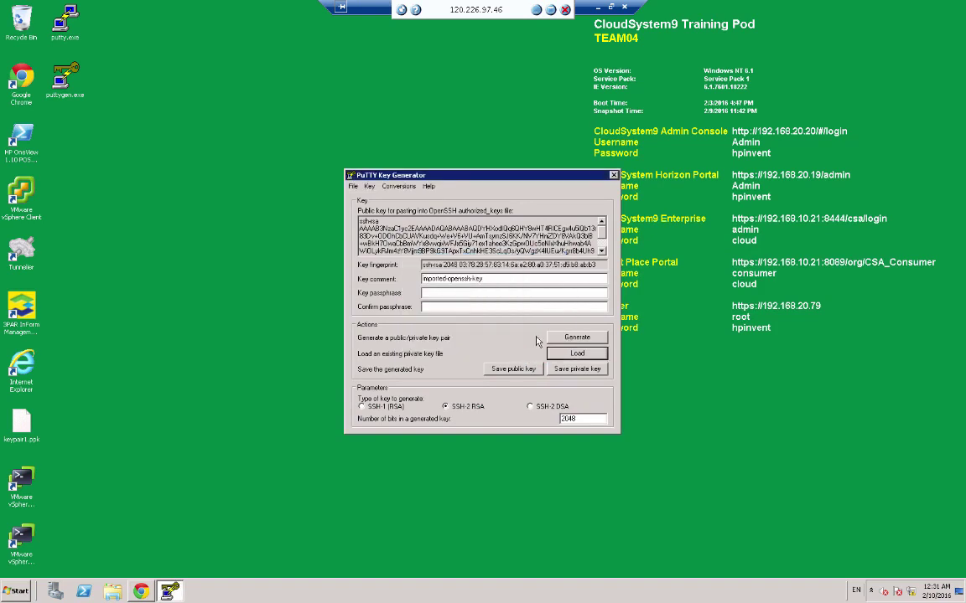
# Save the key without a passphrase as KeyPair1 in Downloads, then close PuTTYgen.
pyautogui.click(576, 370)
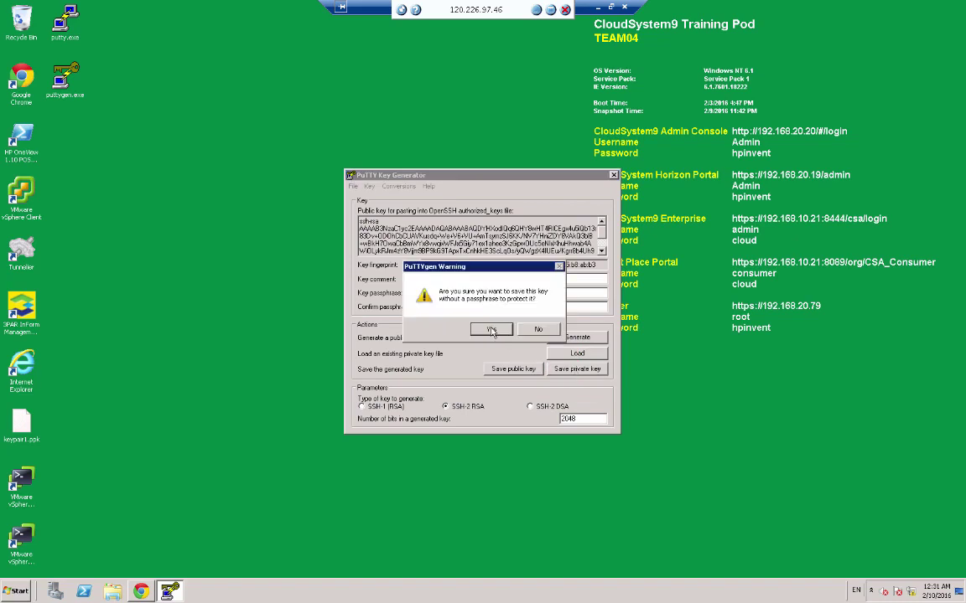
pyautogui.click(492, 331)
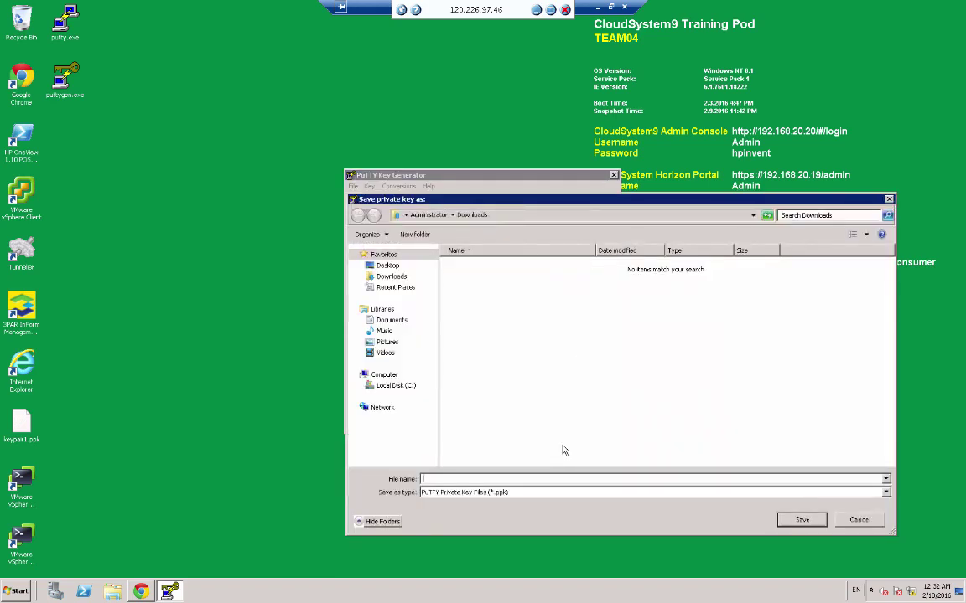
pyautogui.write('Ke')
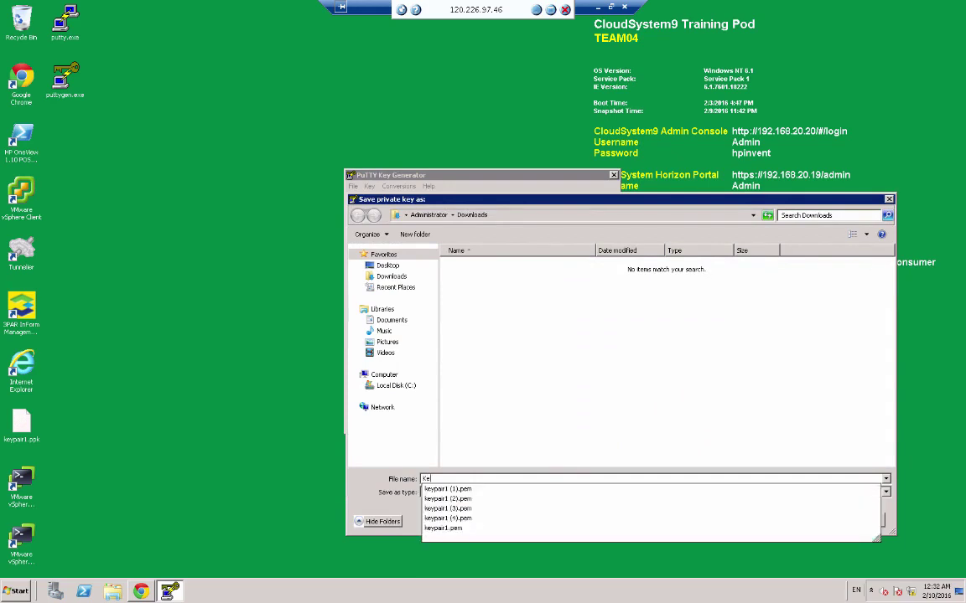
pyautogui.write('yPair1')
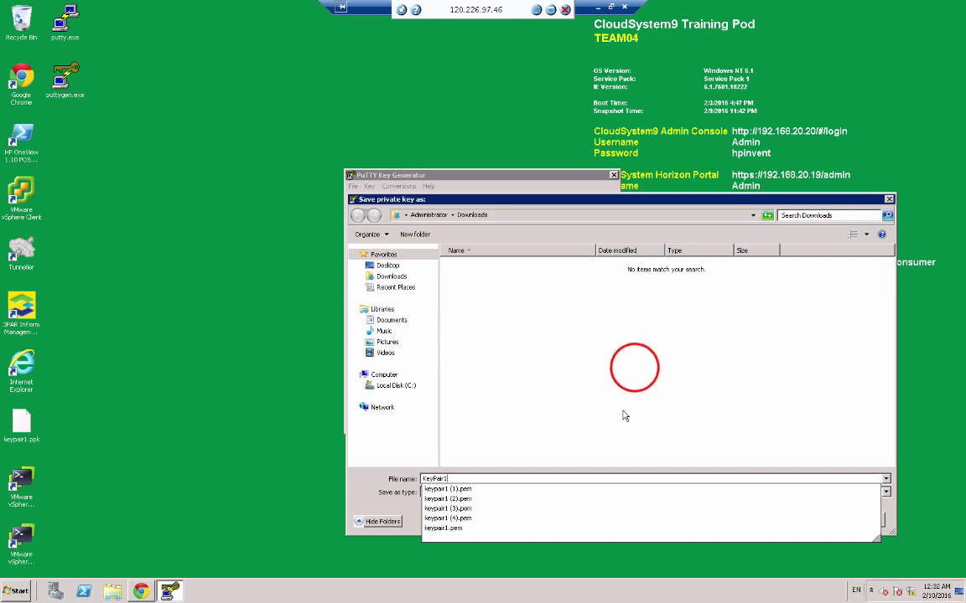
pyautogui.click(634, 369)
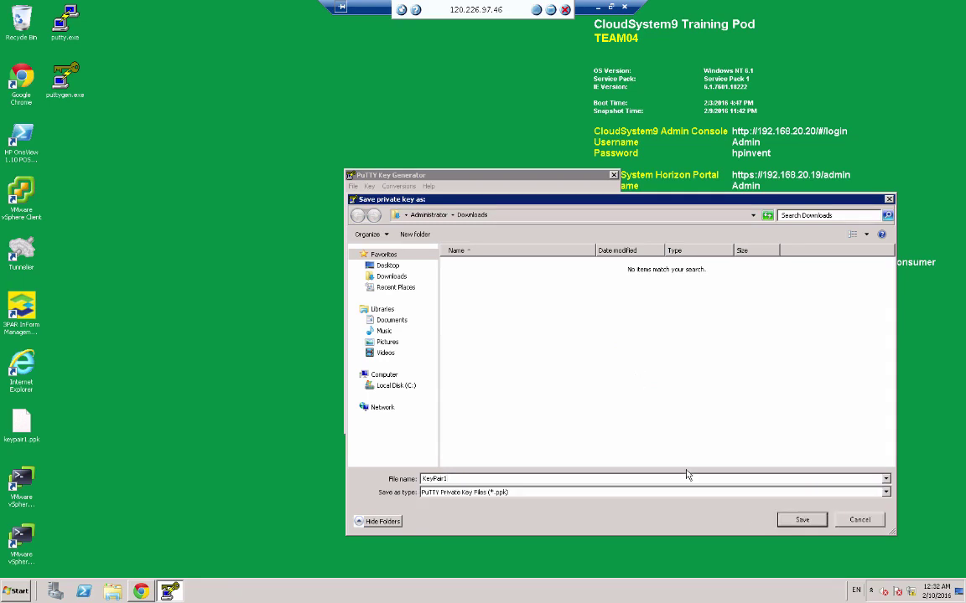
pyautogui.click(804, 517)
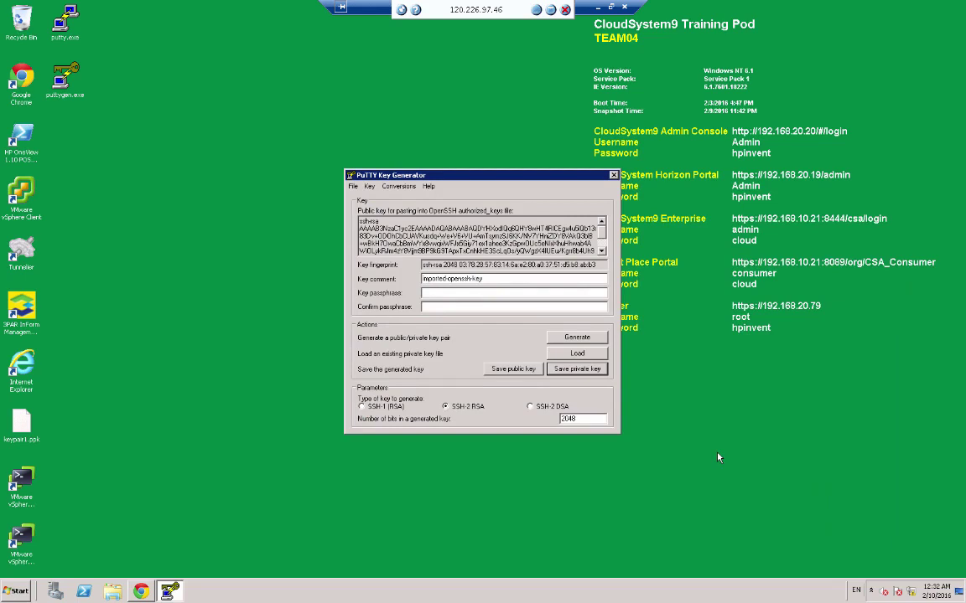
pyautogui.click(613, 176)
# Verify KeyPair1.ppk in Downloads sorted by Date modified, then return to the Helion browser.
pyautogui.click(106, 588)
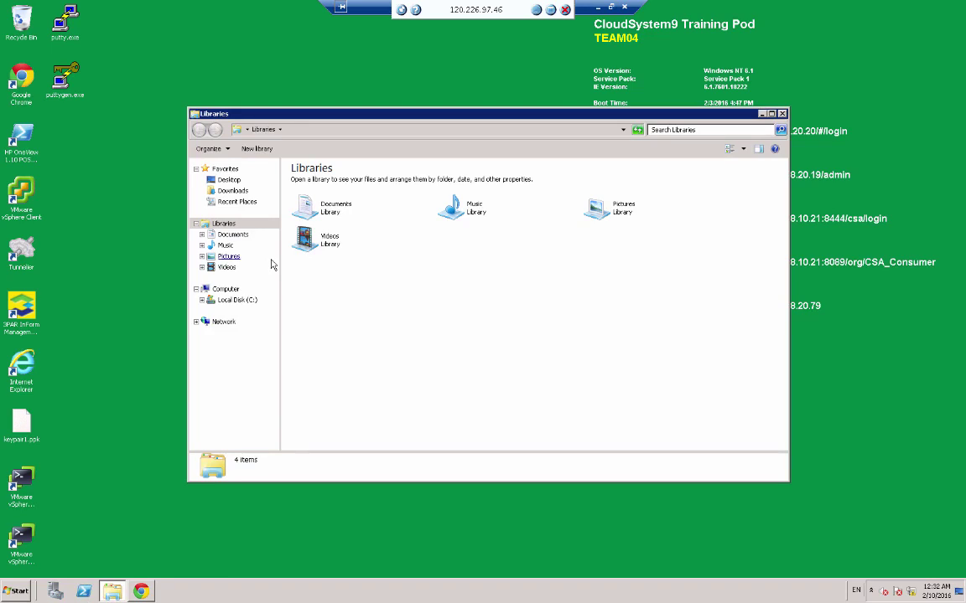
pyautogui.click(236, 190)
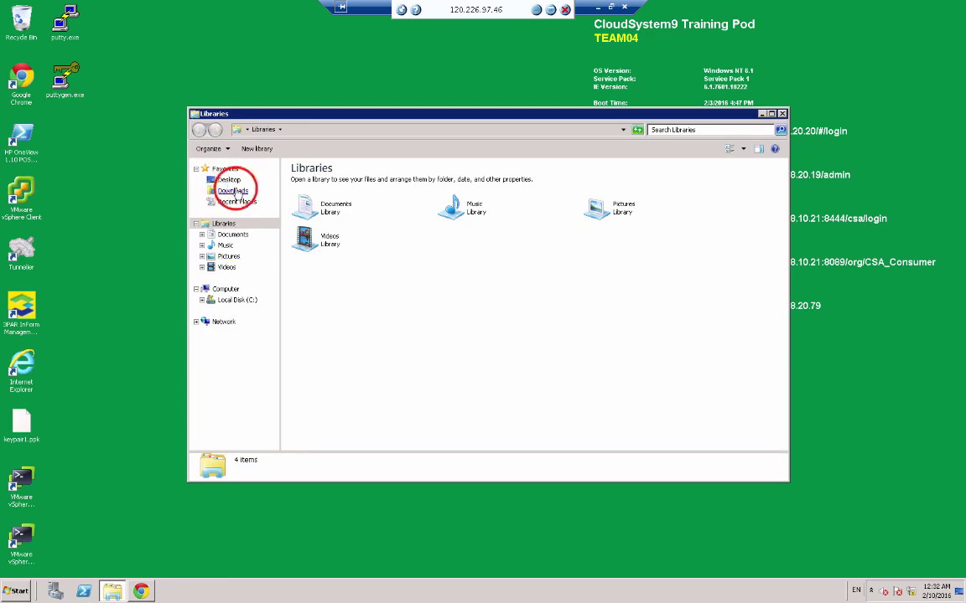
pyautogui.click(464, 167)
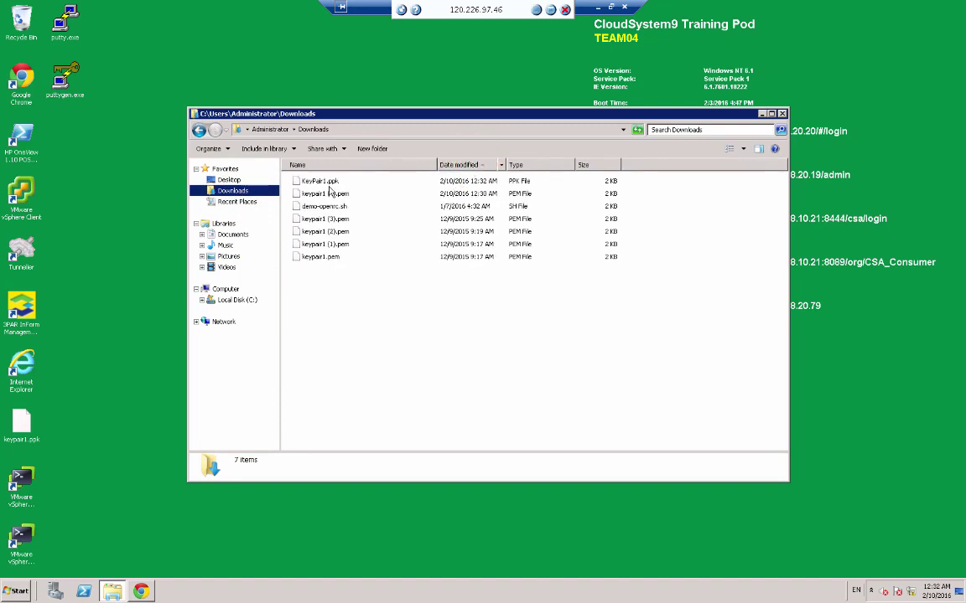
pyautogui.click(783, 113)
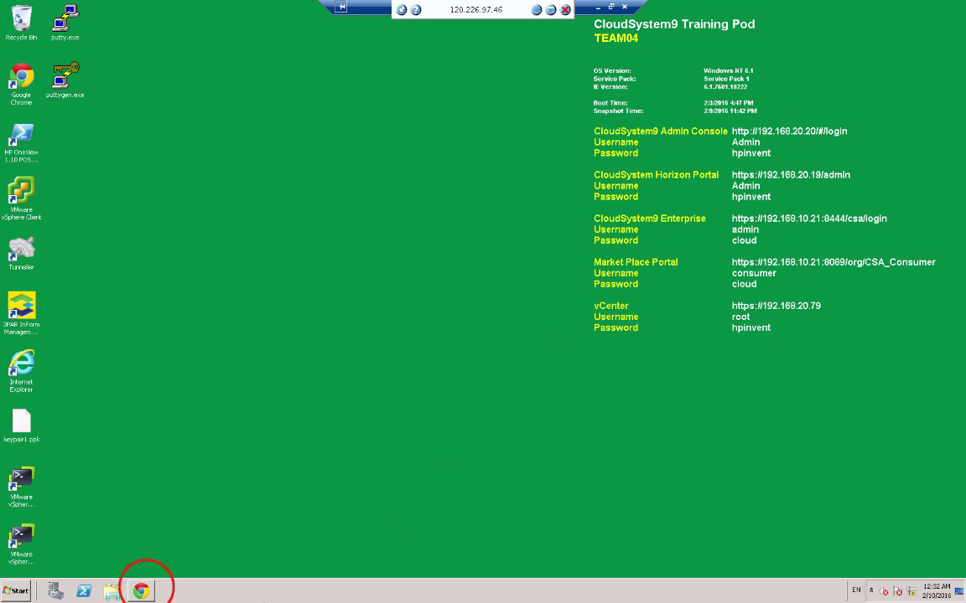
pyautogui.click(141, 591)
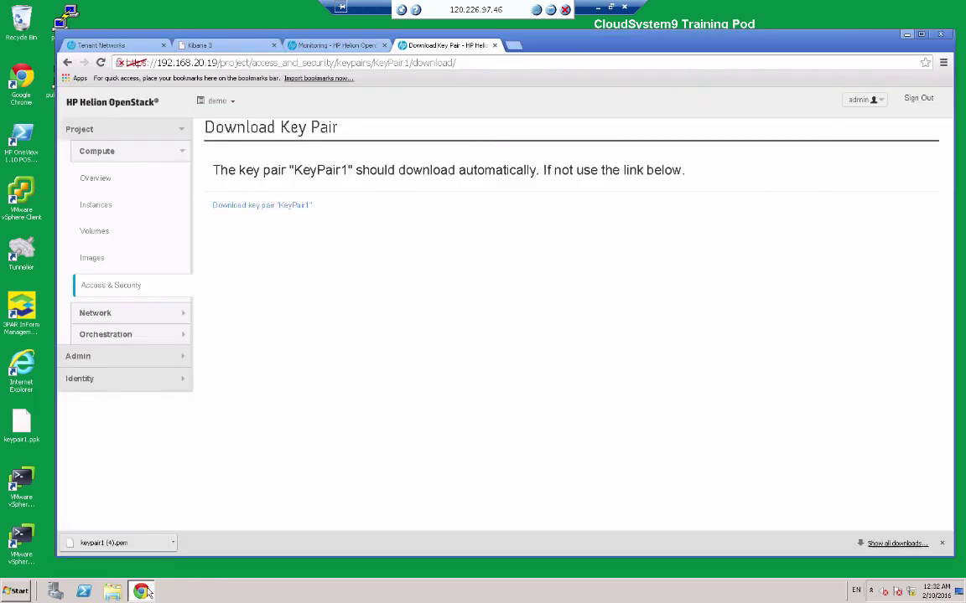
# On Access & Security's Floating IPs tab, allocate a floating IP from the External pool.
pyautogui.click(119, 285)
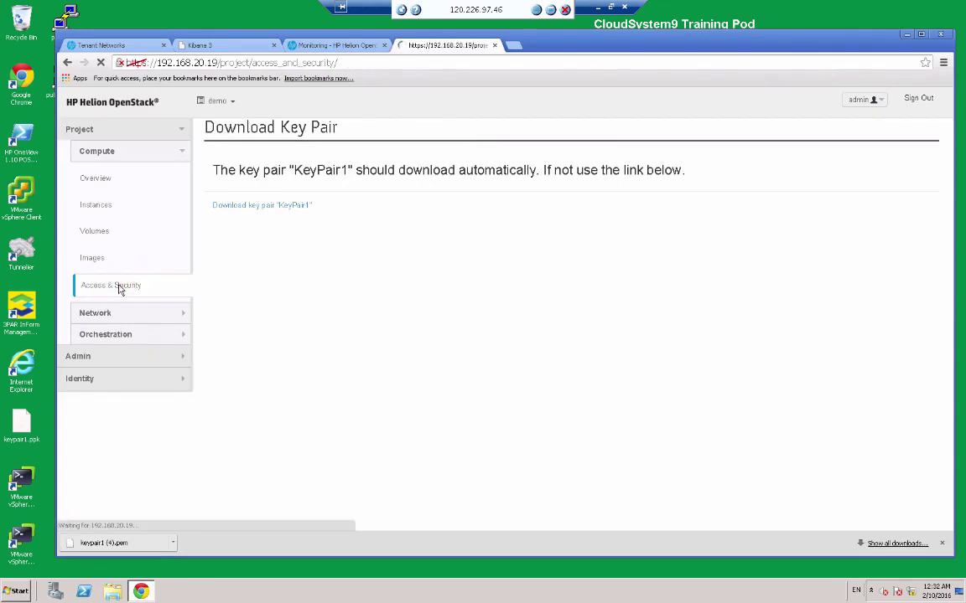
pyautogui.click(366, 161)
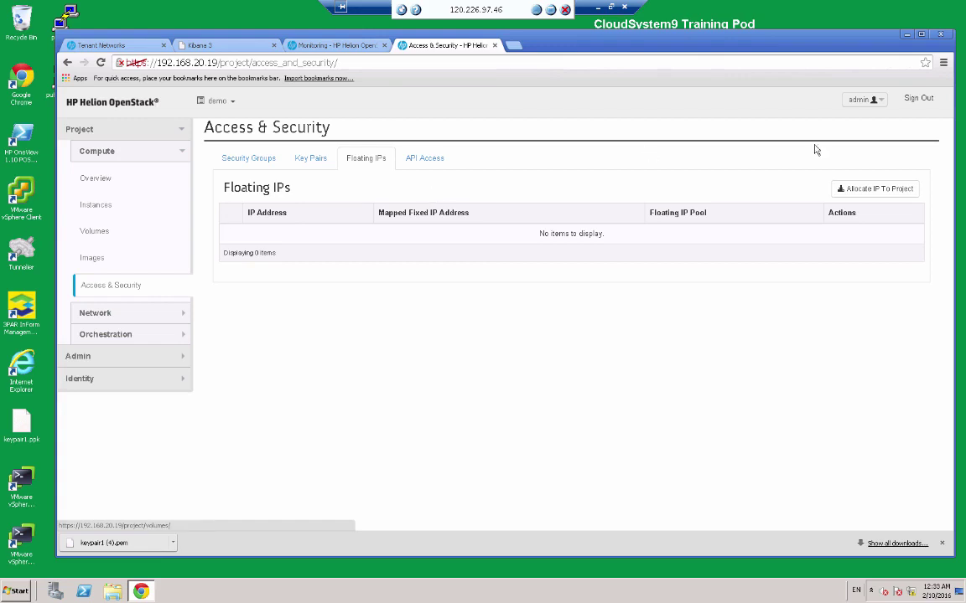
pyautogui.click(879, 191)
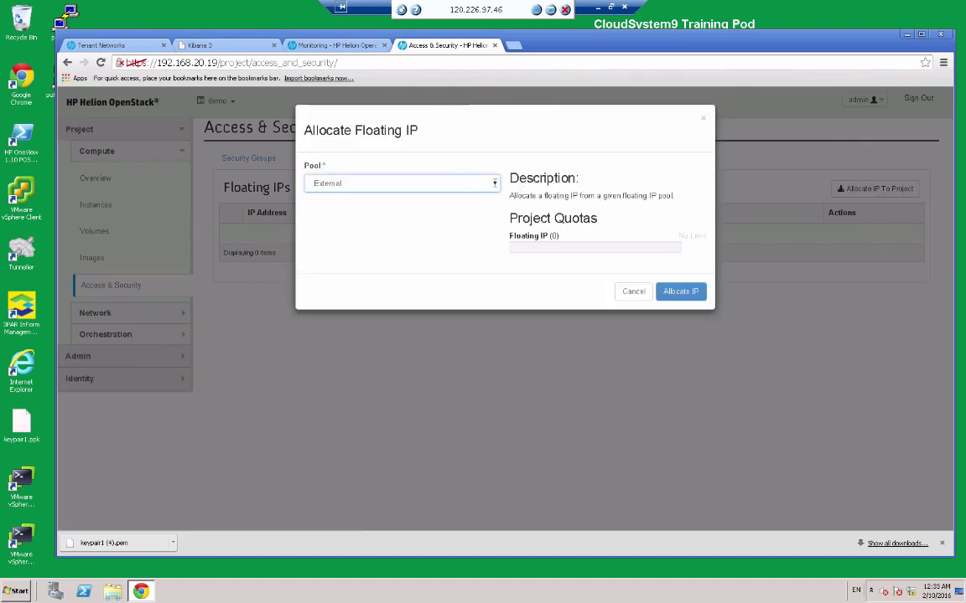
pyautogui.click(491, 184)
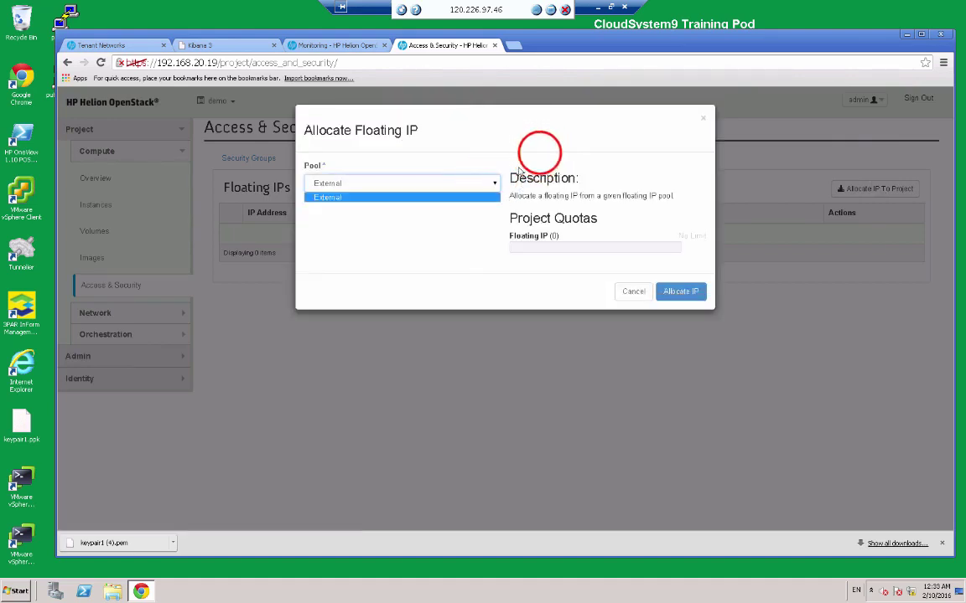
pyautogui.click(539, 155)
pyautogui.click(671, 292)
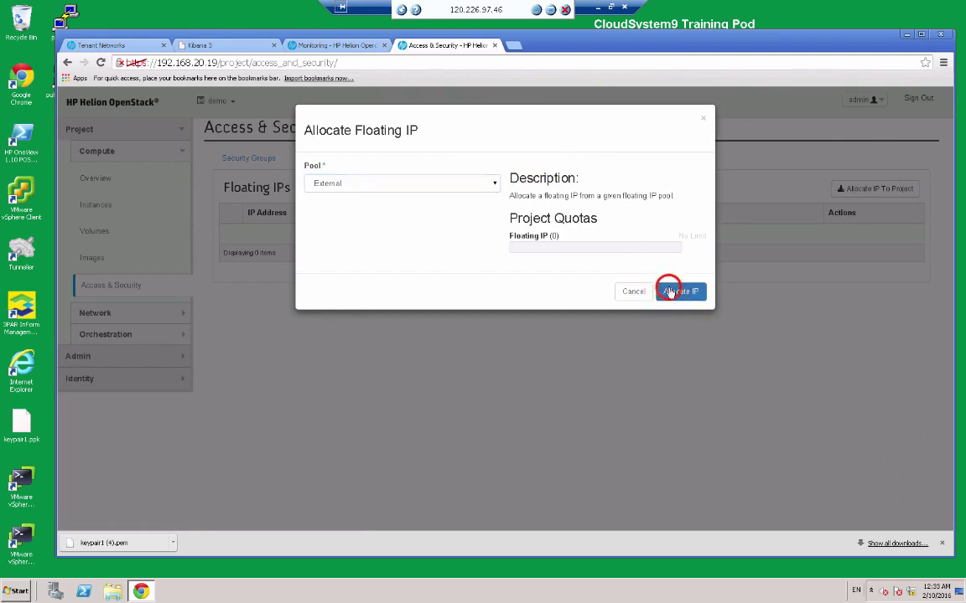
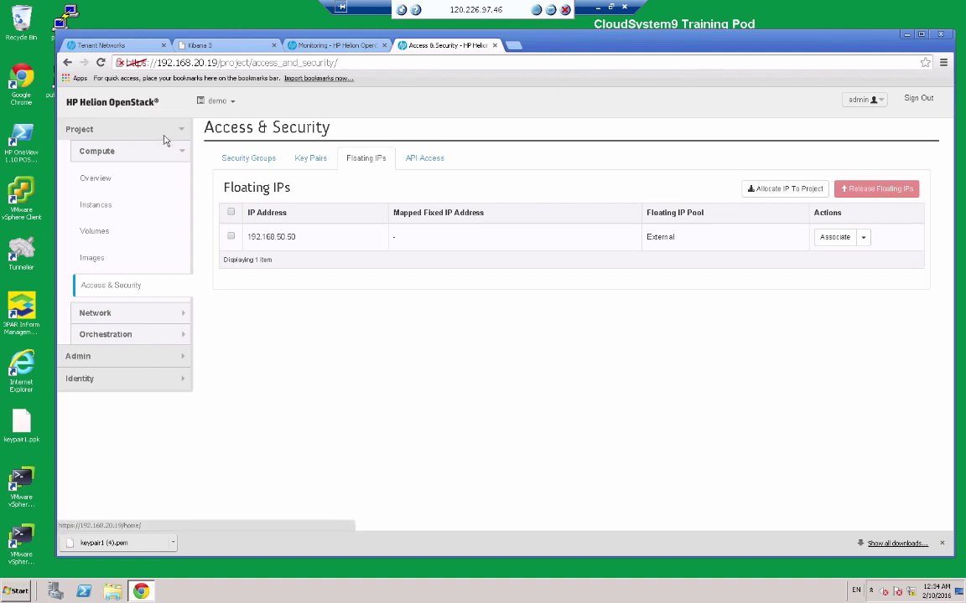
# Open the project's Networks page from the sidebar's Network section.
pyautogui.click(123, 312)
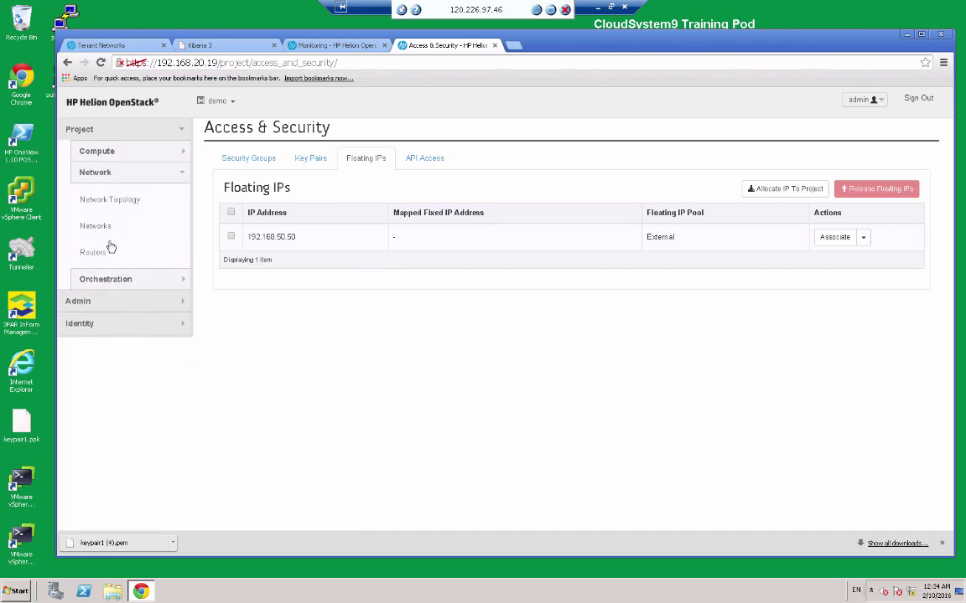
pyautogui.click(101, 224)
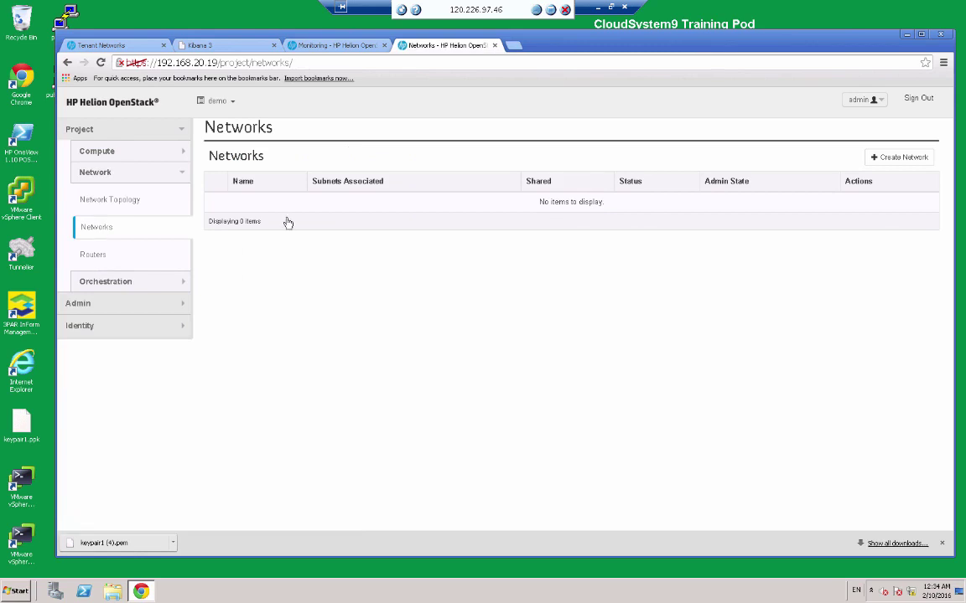
# Create network Internal with subnet Internal at 10.0.0.0/24 and a 10.0. allocation pool.
pyautogui.click(885, 157)
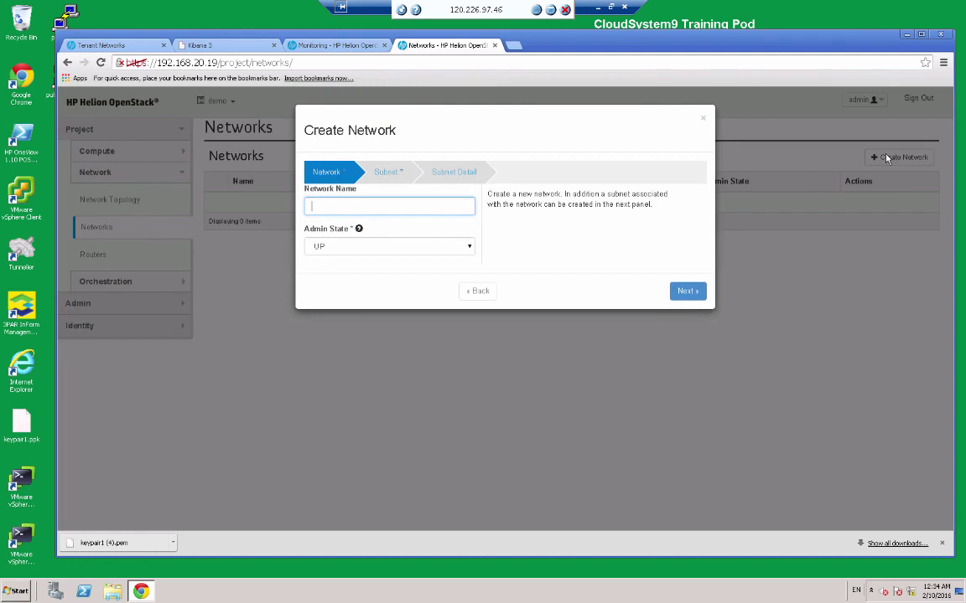
pyautogui.write('Internal')
pyautogui.click(685, 291)
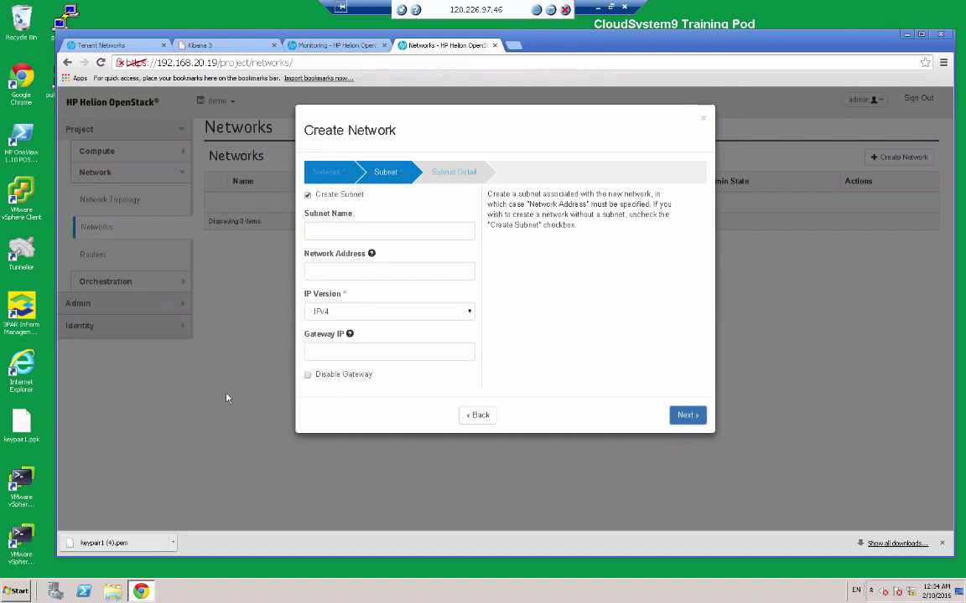
pyautogui.click(349, 231)
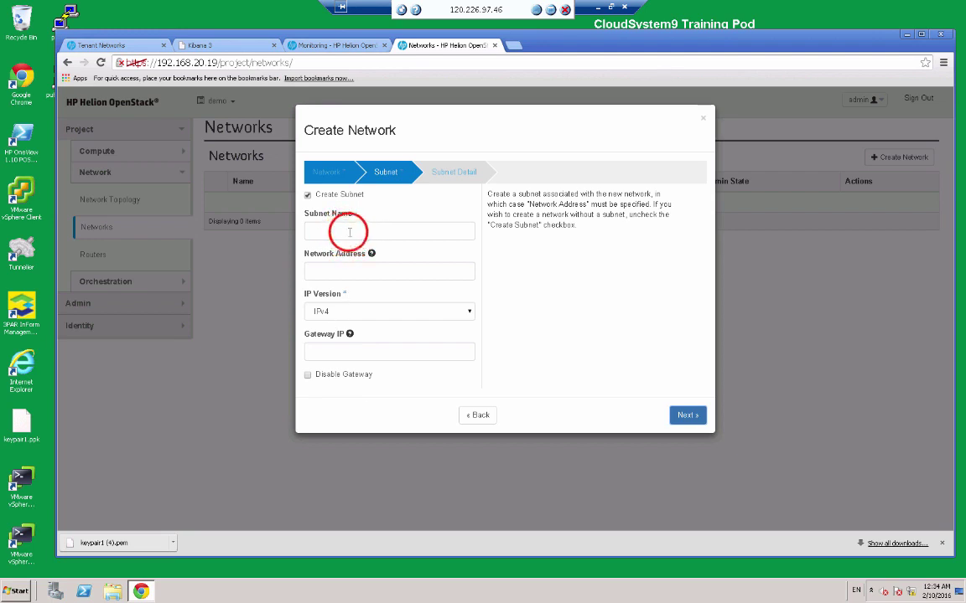
pyautogui.write('I')
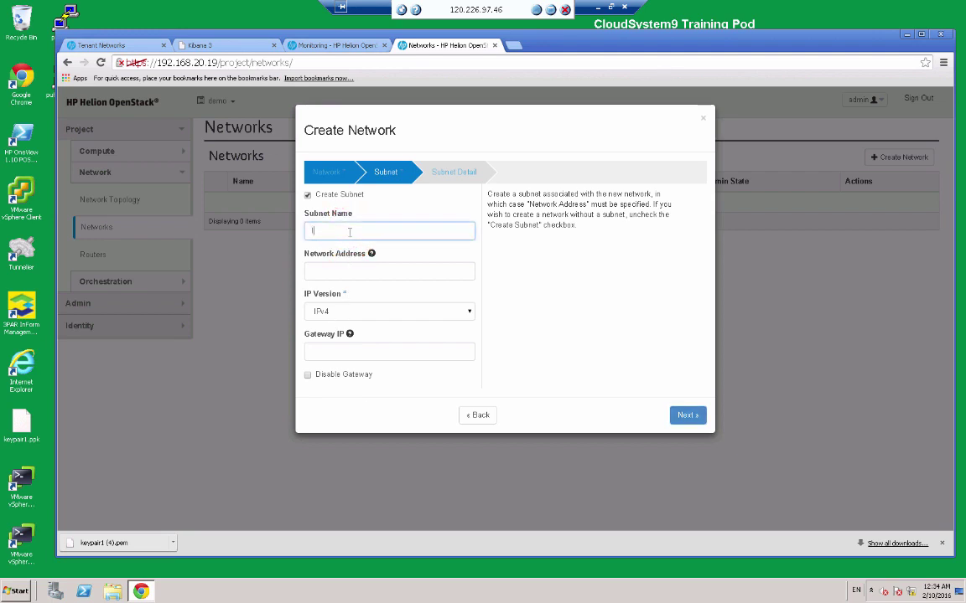
pyautogui.write('nternal')
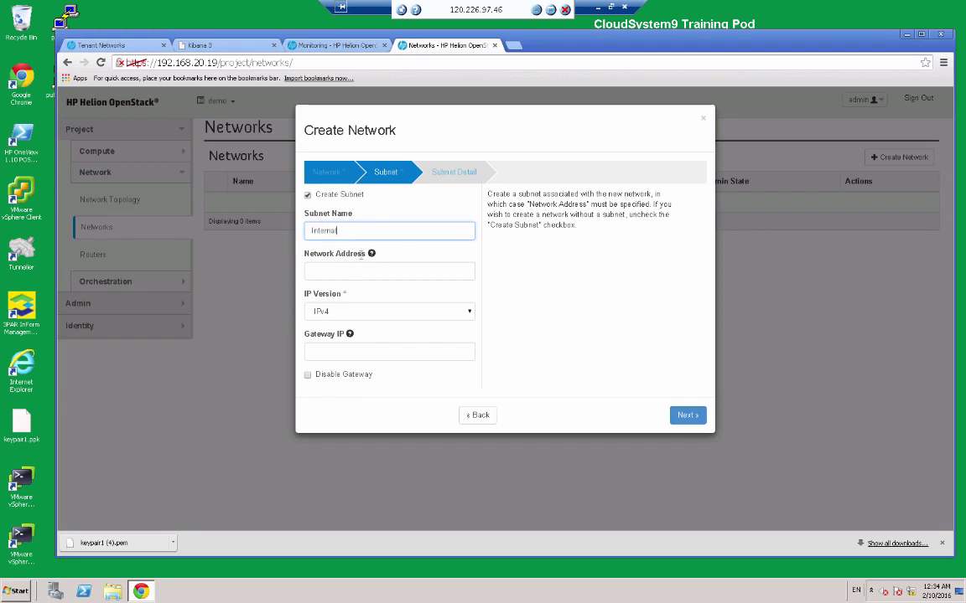
pyautogui.click(350, 275)
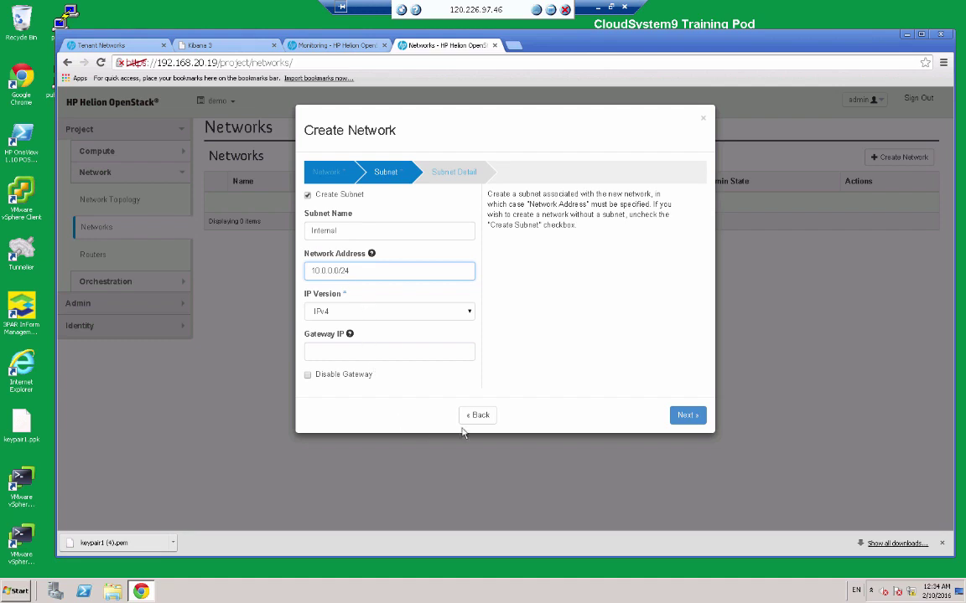
pyautogui.click(684, 419)
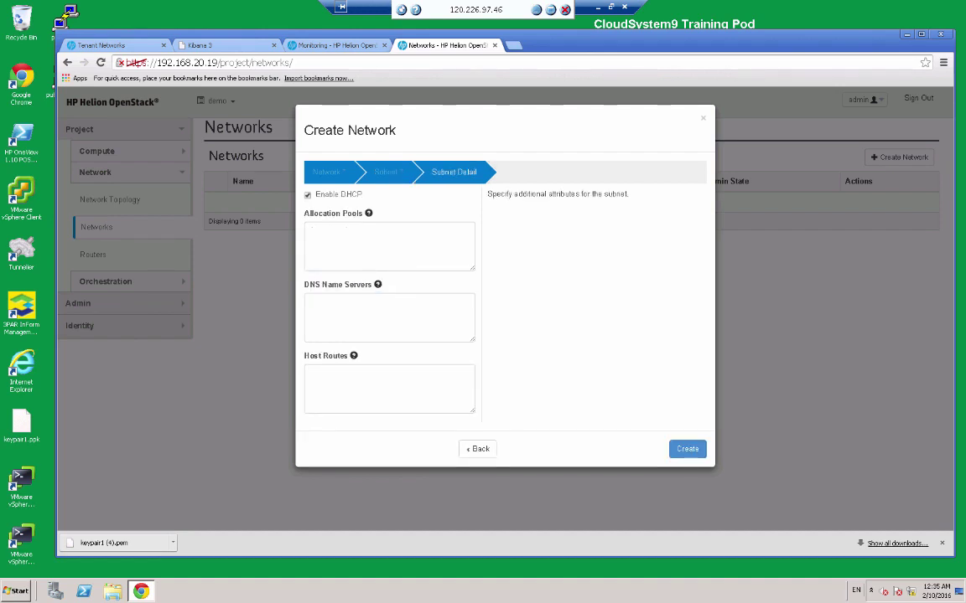
pyautogui.click(343, 239)
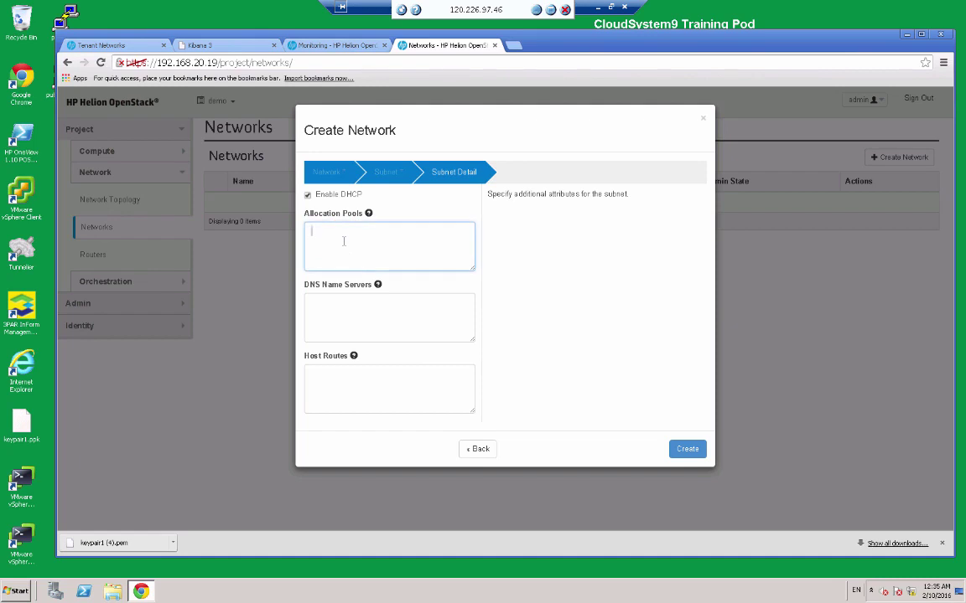
pyautogui.write('10.0.0.50,10.0.0.150')
pyautogui.click(684, 454)
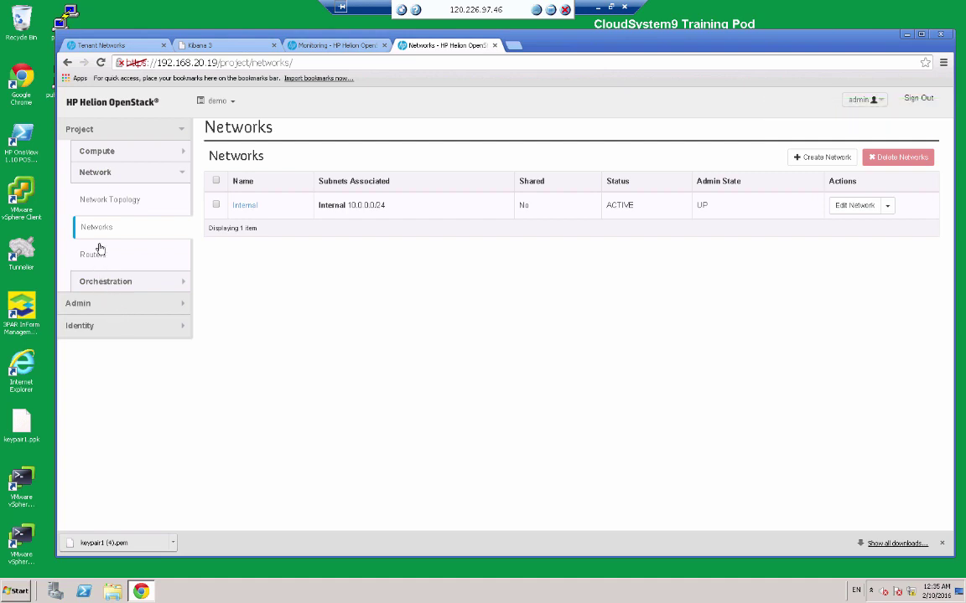
# Review the unconnected External and Internal networks in Network Topology, then go to Routers.
pyautogui.click(106, 201)
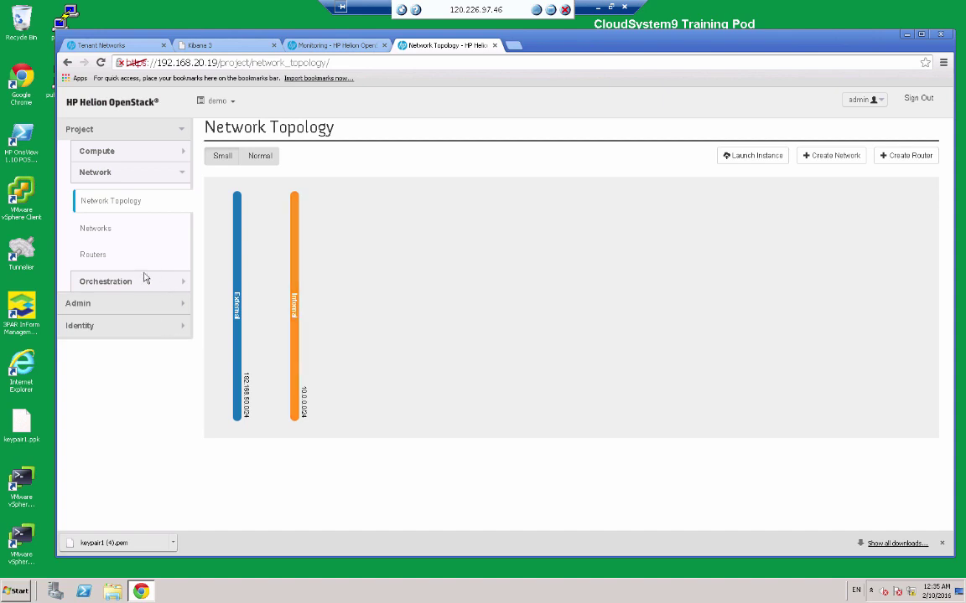
pyautogui.click(97, 255)
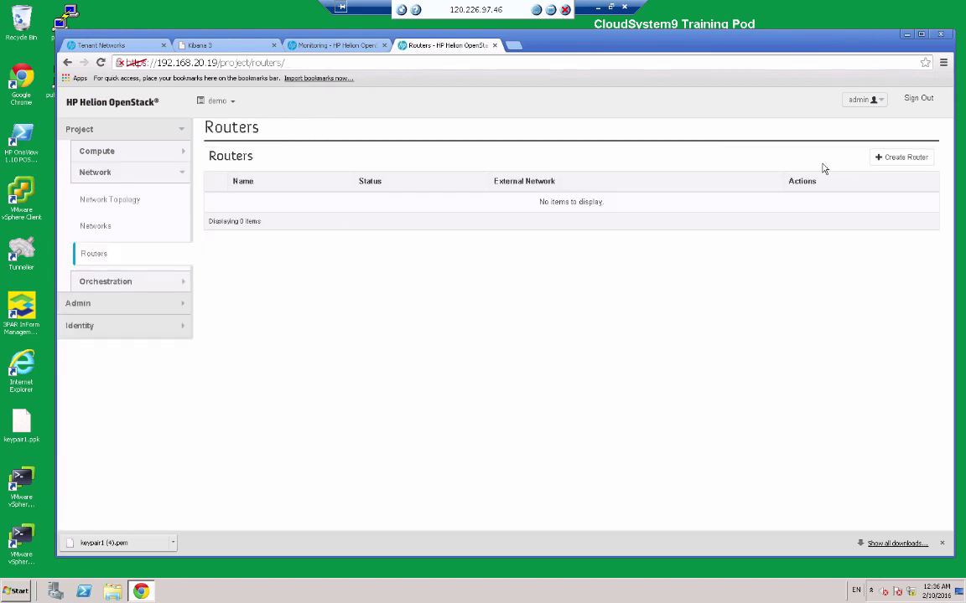
# Create a router named Connecting and check it in the Network Topology.
pyautogui.click(902, 158)
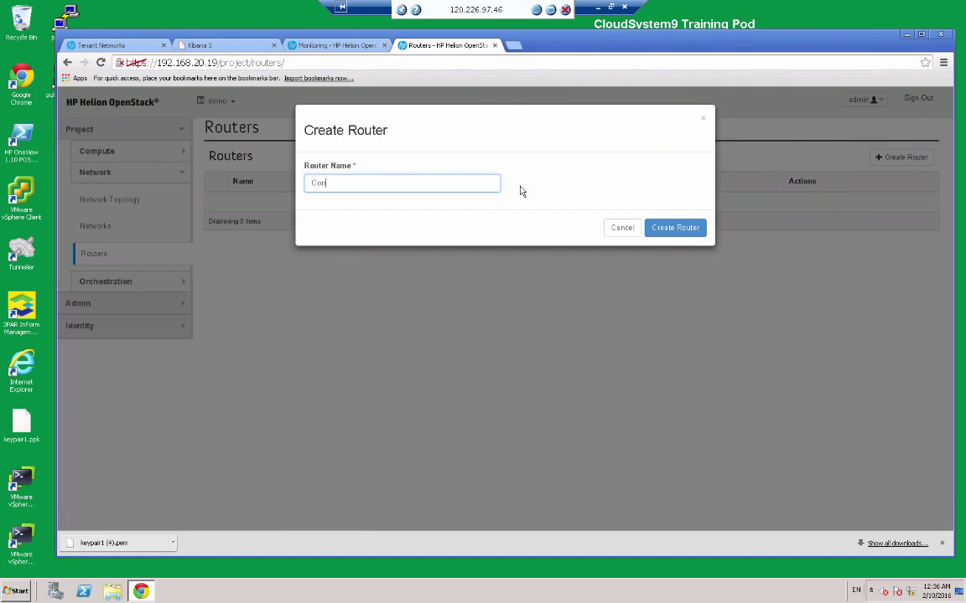
pyautogui.write('Connecting')
pyautogui.click(659, 226)
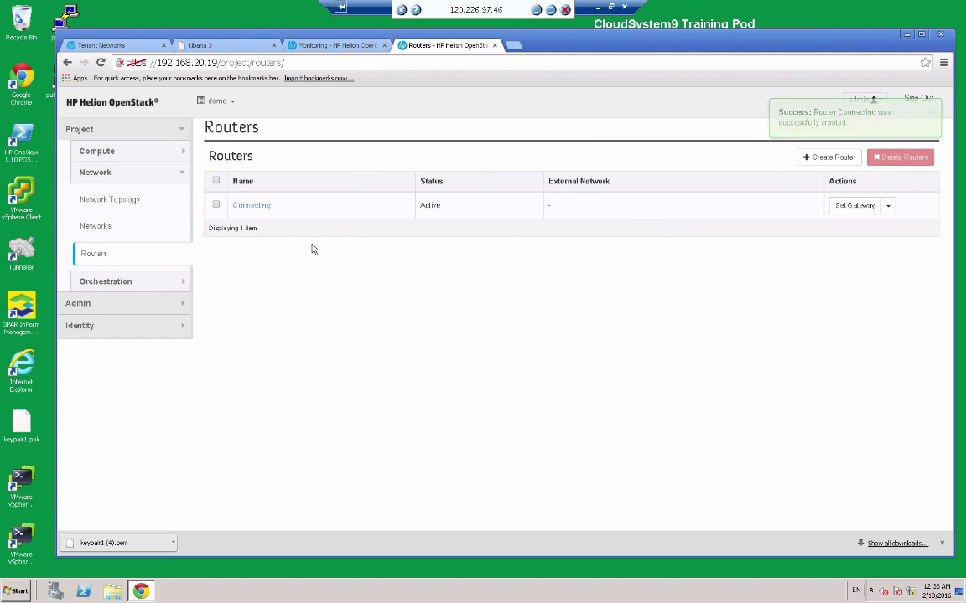
pyautogui.click(125, 202)
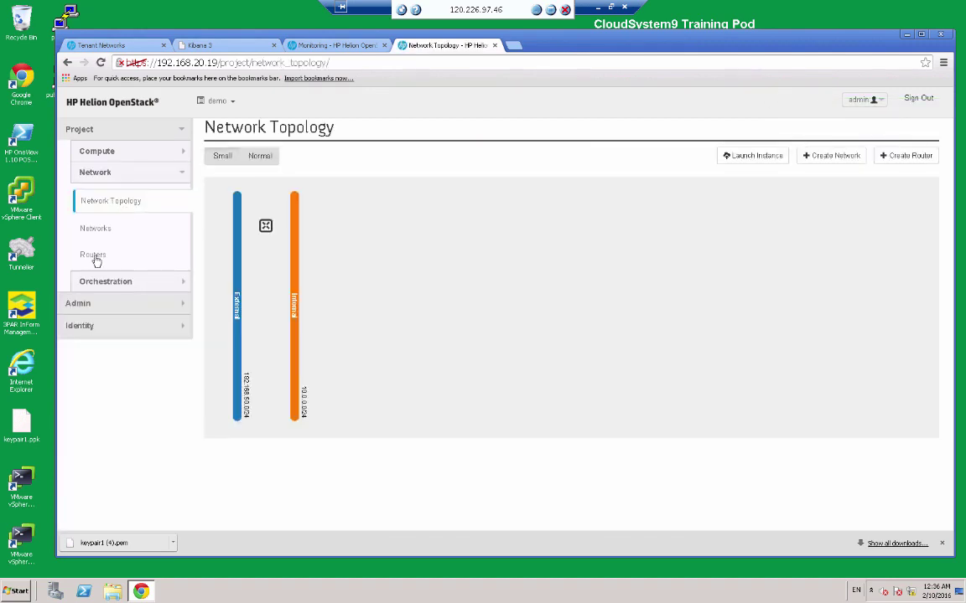
pyautogui.click(94, 255)
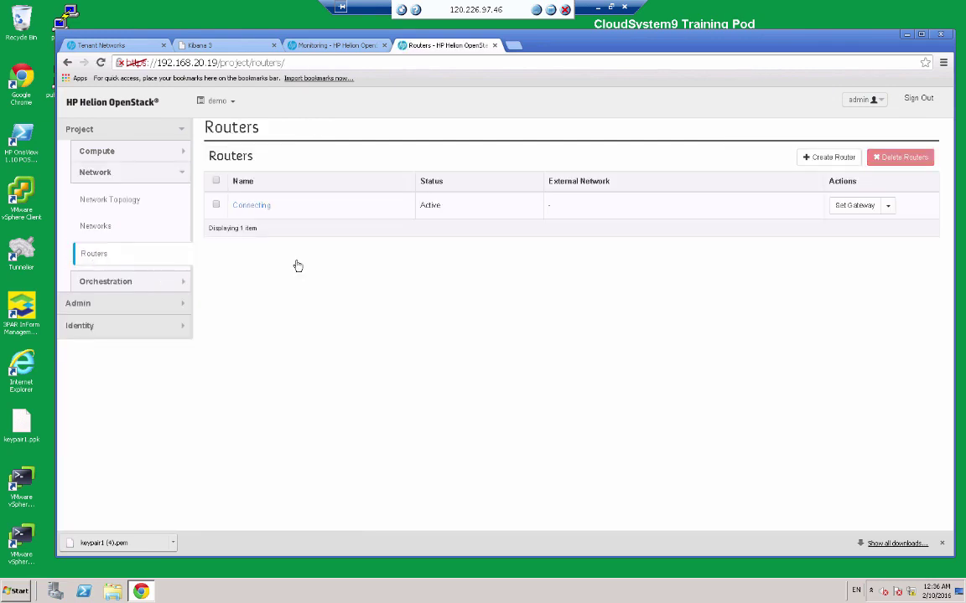
# Set the Connecting router's gateway to the External network and verify it in the topology.
pyautogui.click(853, 208)
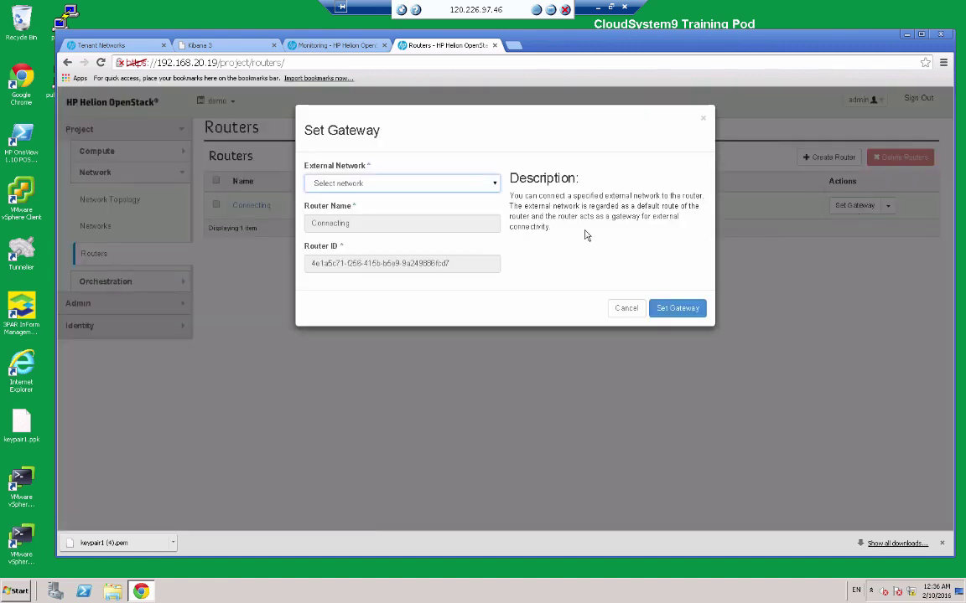
pyautogui.click(494, 183)
pyautogui.click(495, 184)
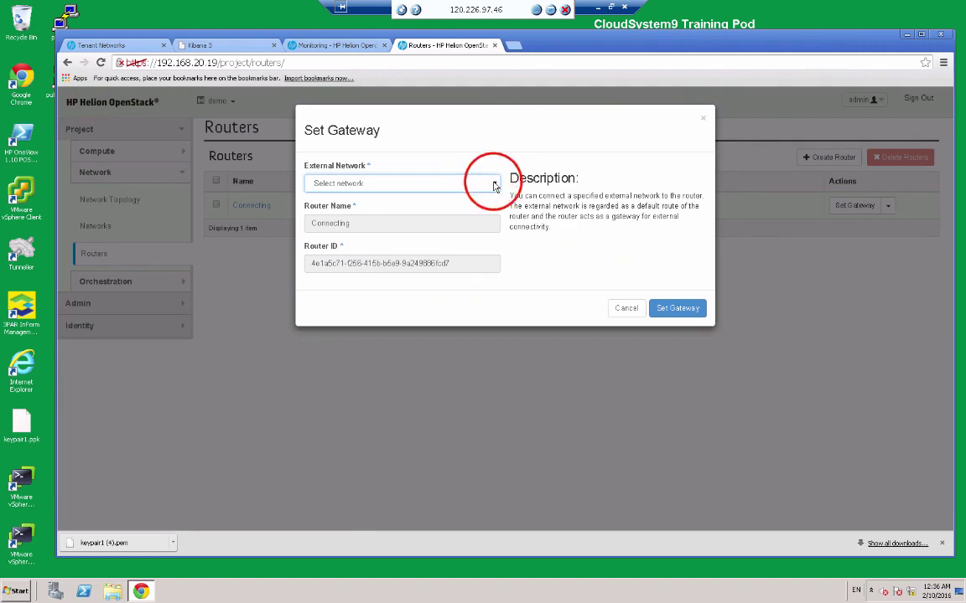
pyautogui.click(347, 208)
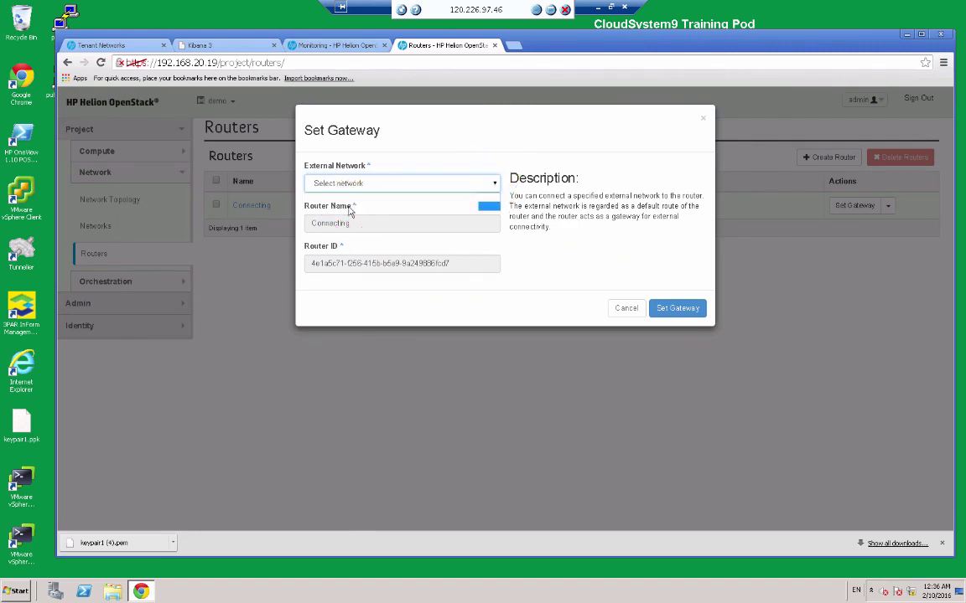
pyautogui.click(678, 310)
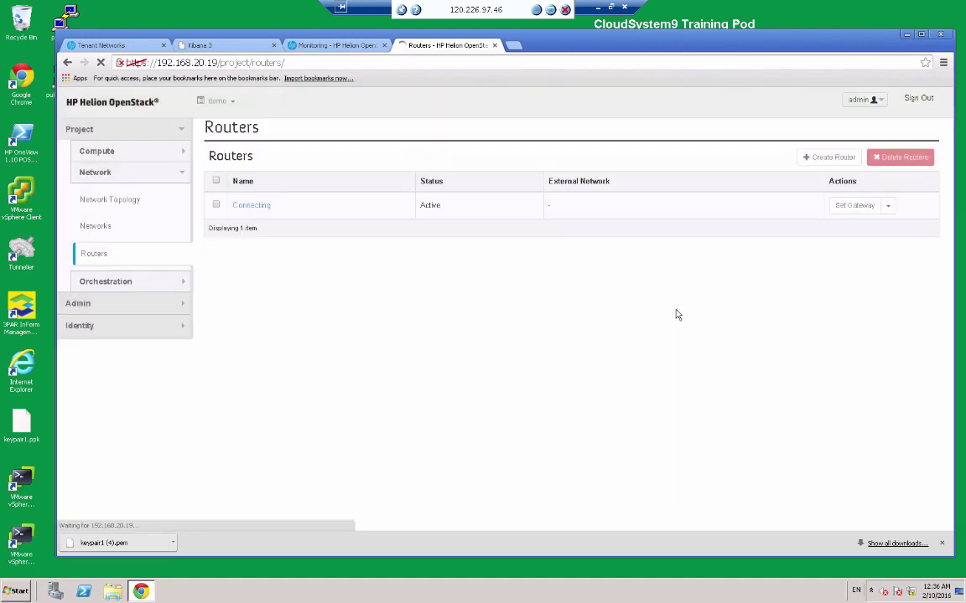
pyautogui.click(118, 199)
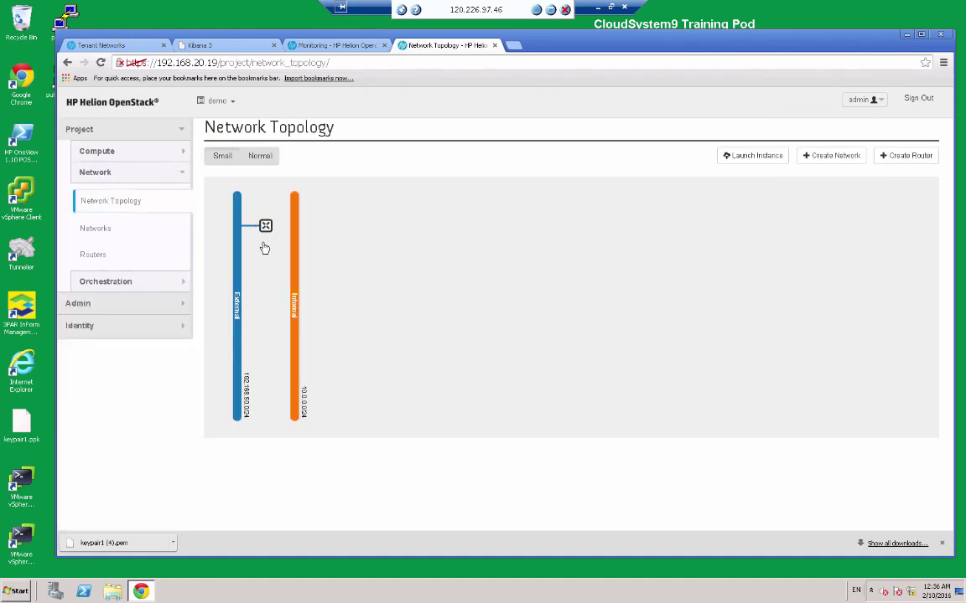
pyautogui.click(94, 257)
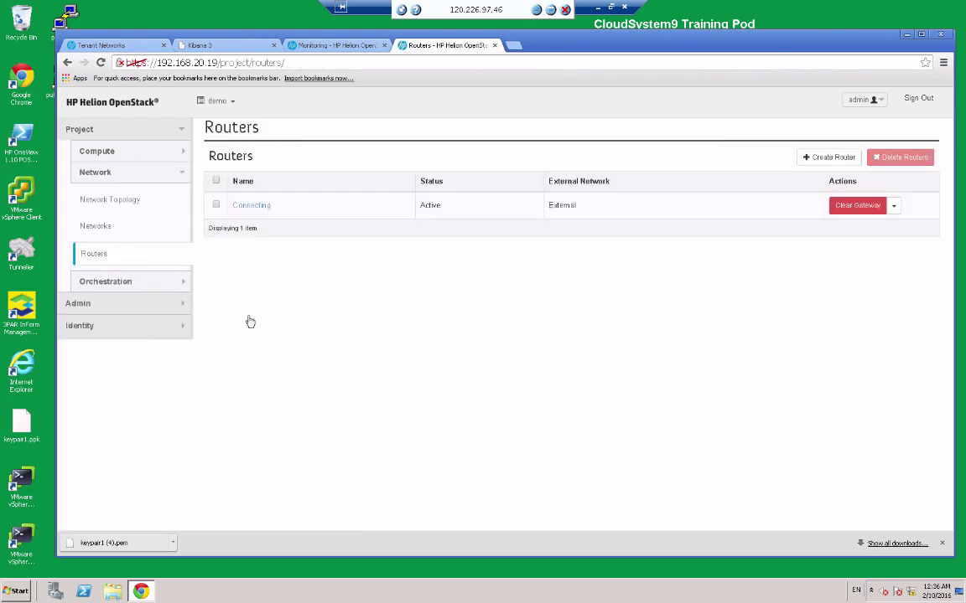
# Add a Connecting router interface on the Internal 10.0.0.0/24 subnet.
pyautogui.click(248, 210)
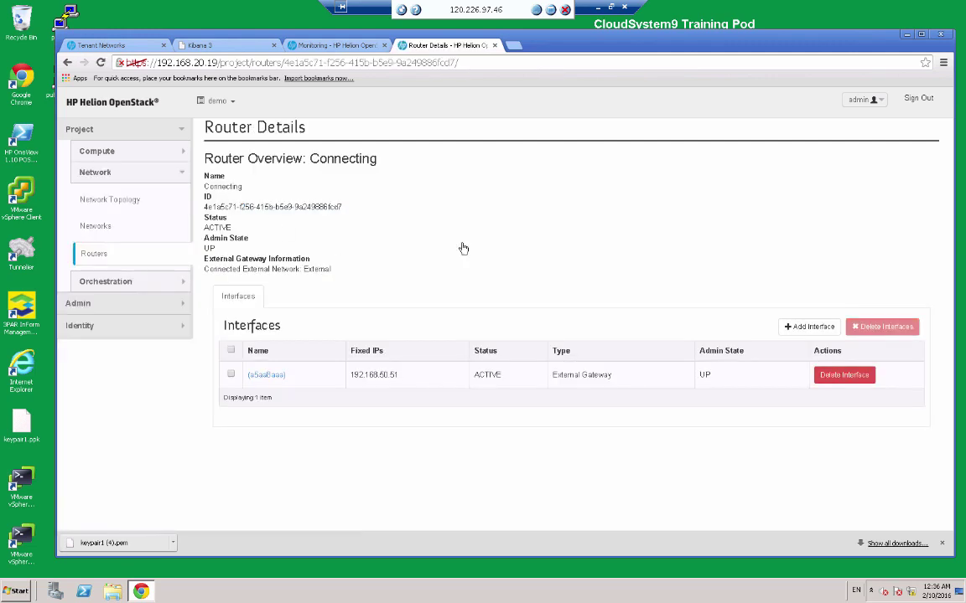
pyautogui.click(803, 327)
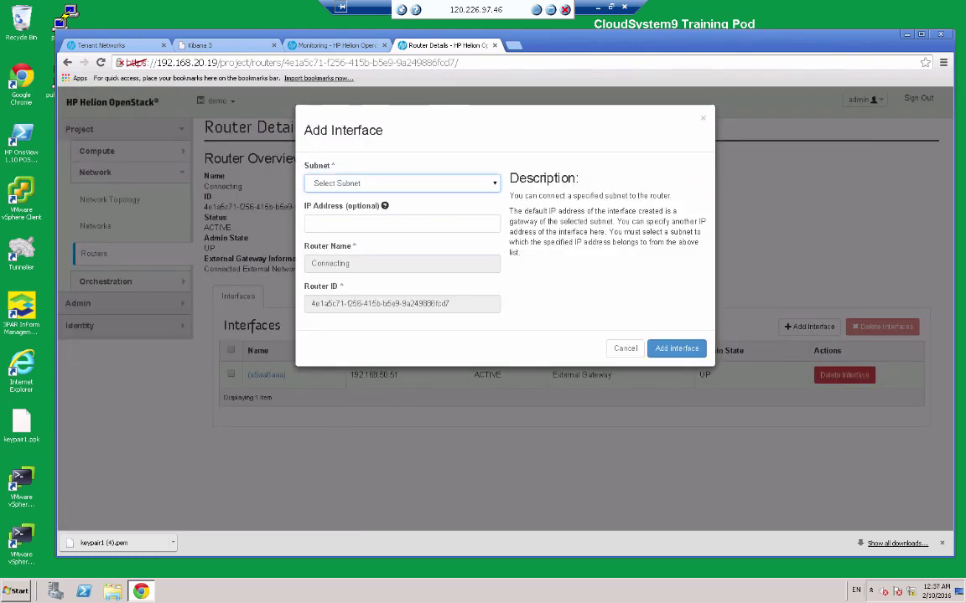
pyautogui.click(483, 185)
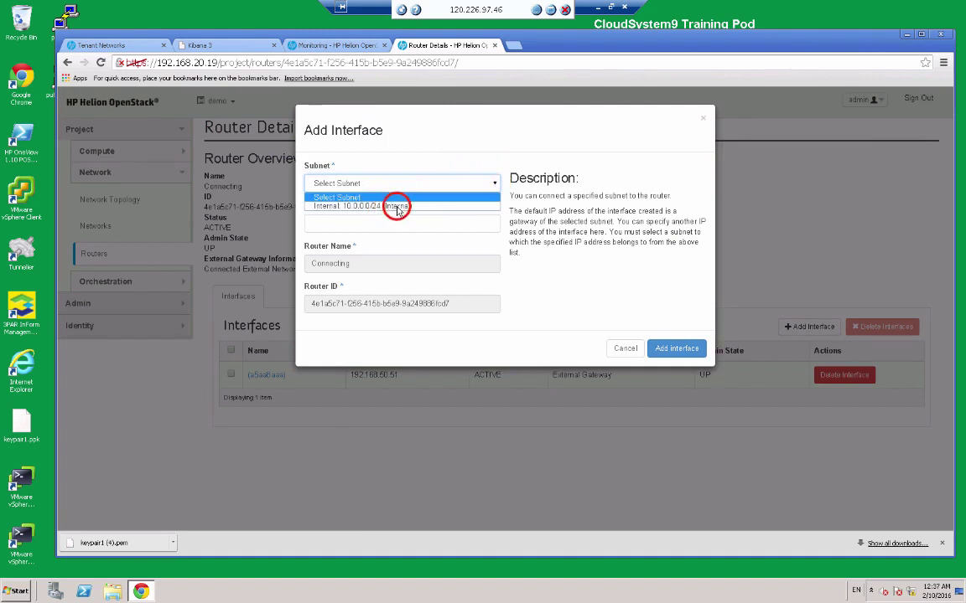
pyautogui.click(398, 207)
pyautogui.click(675, 350)
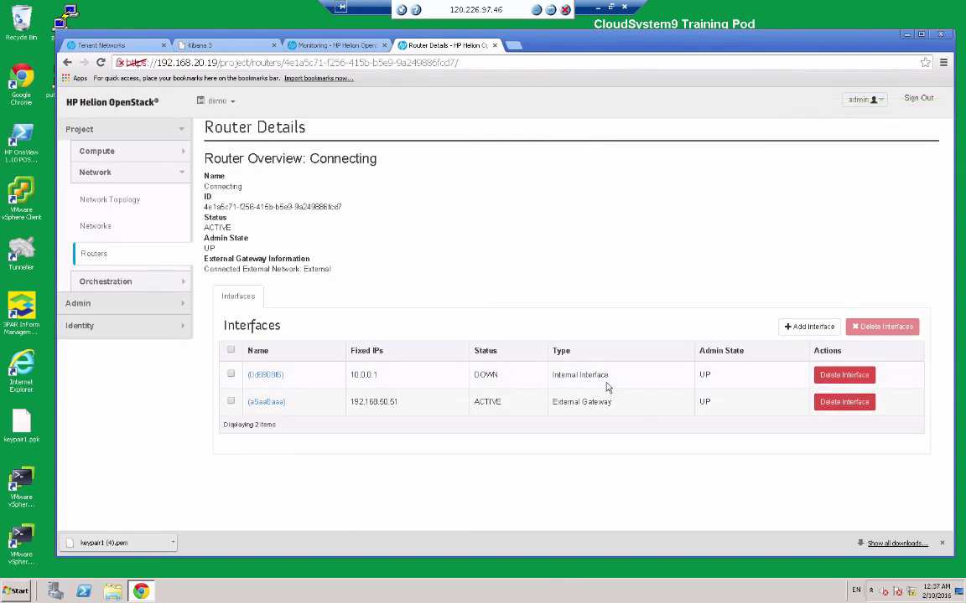
# Check the router-joined networks in Network Topology, then open Compute > Instances.
pyautogui.click(120, 201)
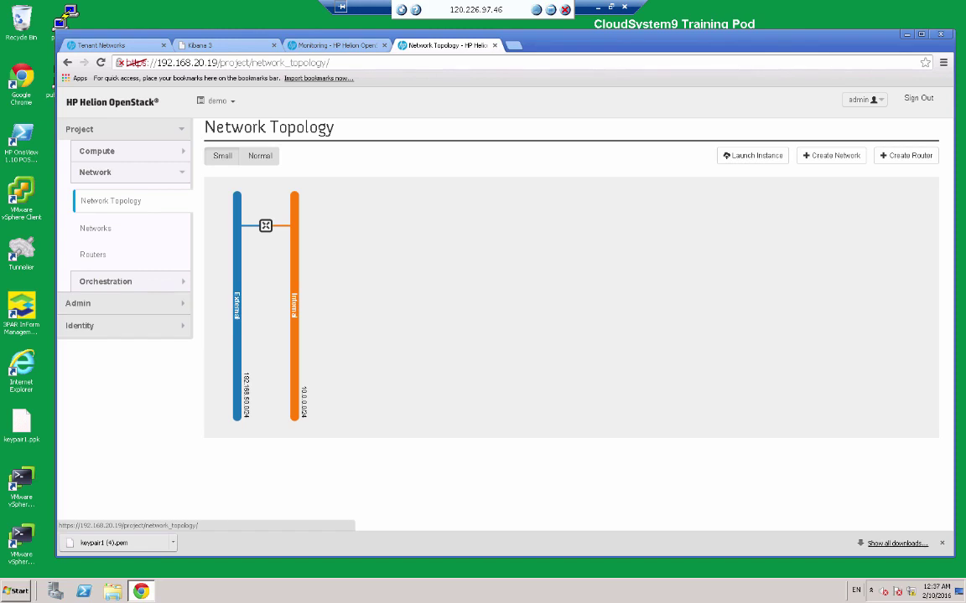
pyautogui.click(178, 153)
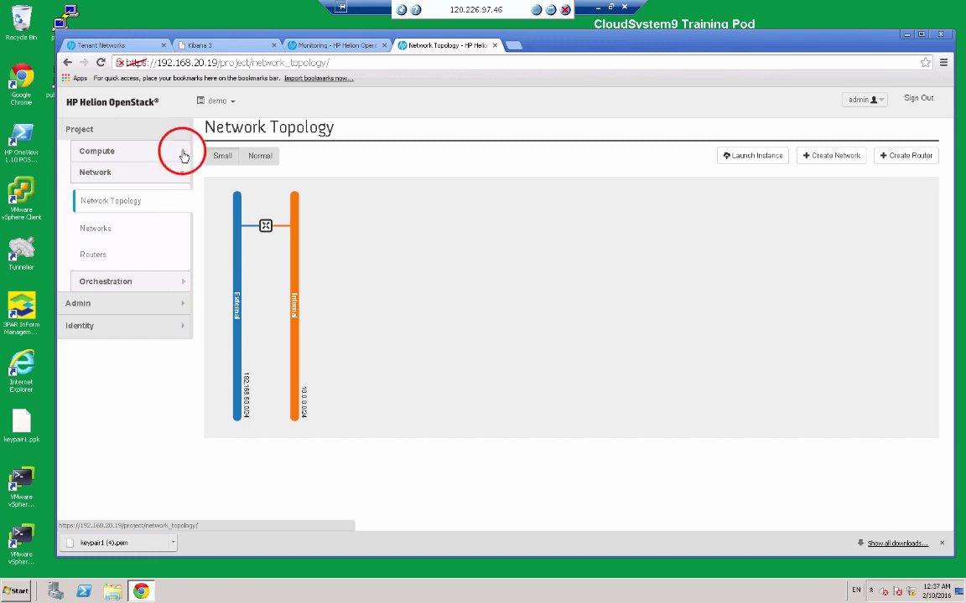
pyautogui.click(104, 207)
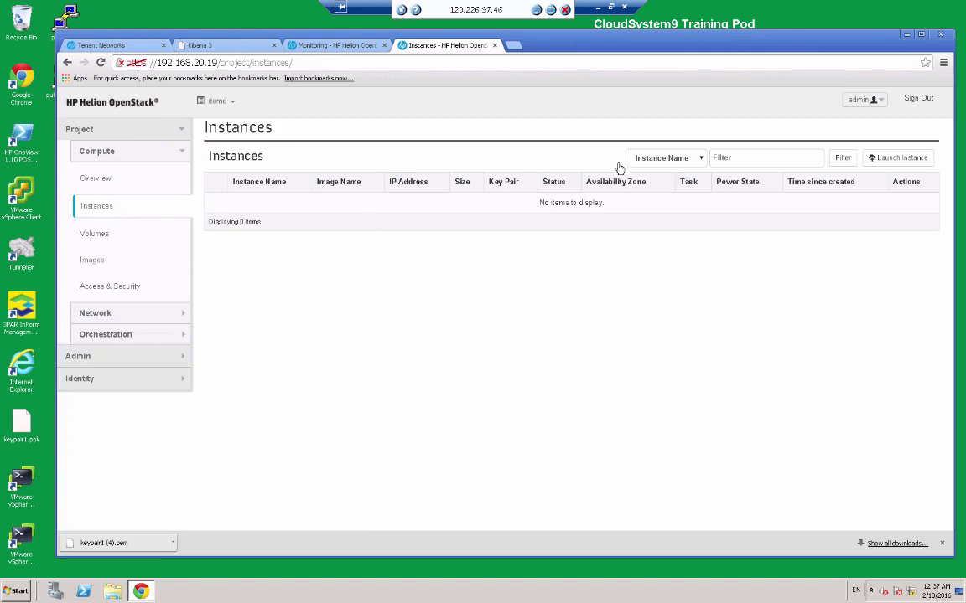
# Set up Instance1 with flavor m1.small, booting from image MyImage (2.0 GB).
pyautogui.click(890, 159)
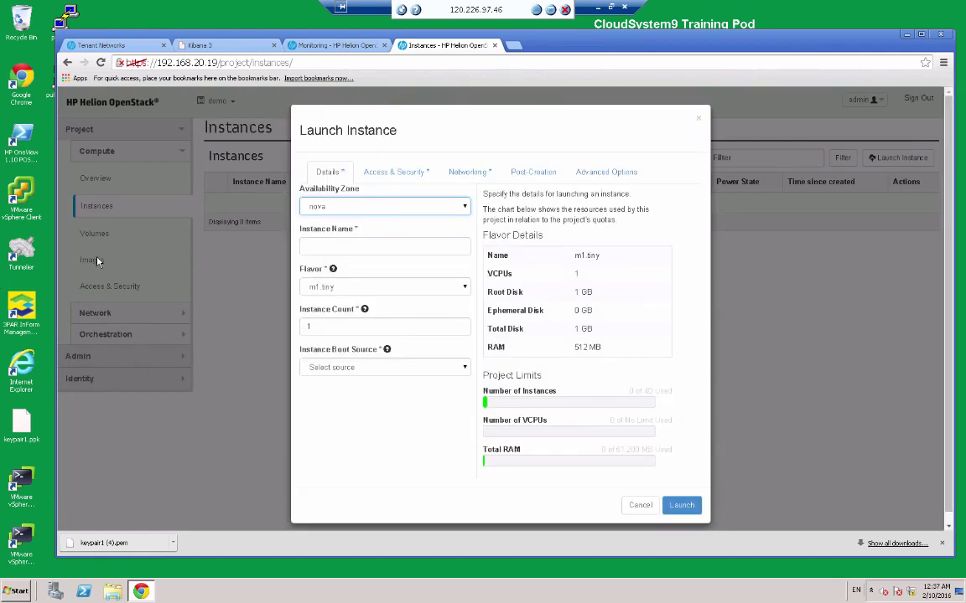
pyautogui.click(352, 245)
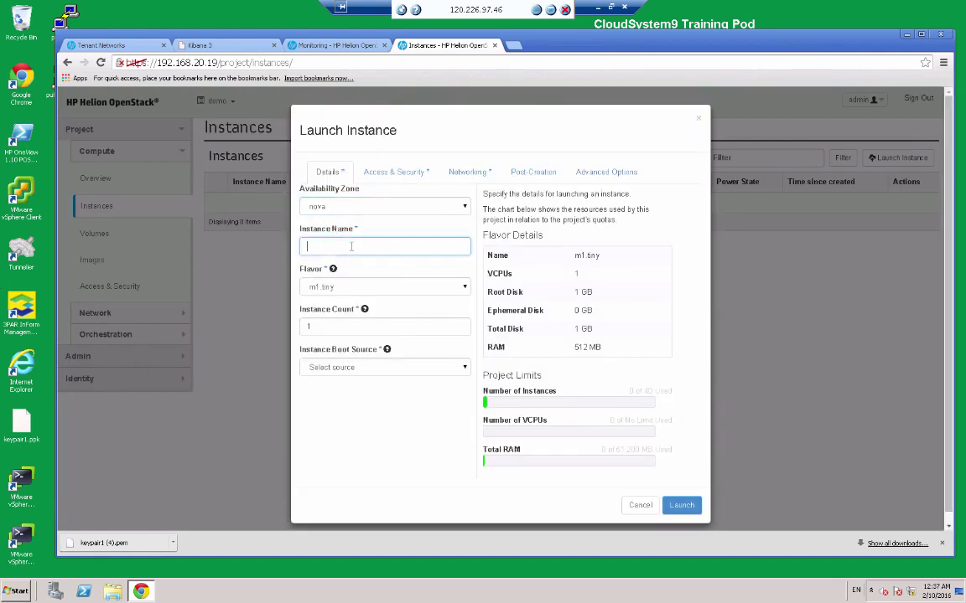
pyautogui.write('Instance1')
pyautogui.click(393, 285)
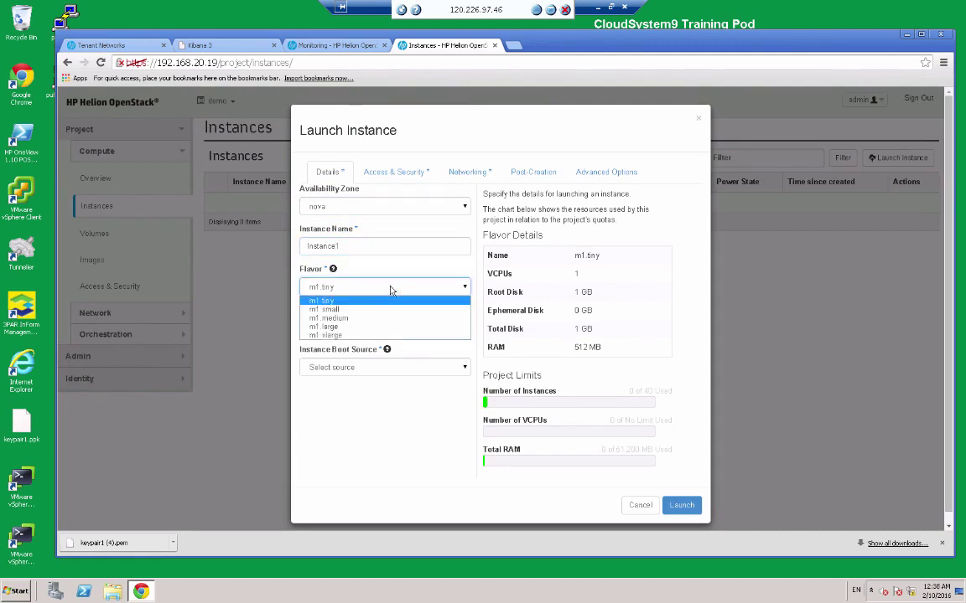
pyautogui.click(335, 309)
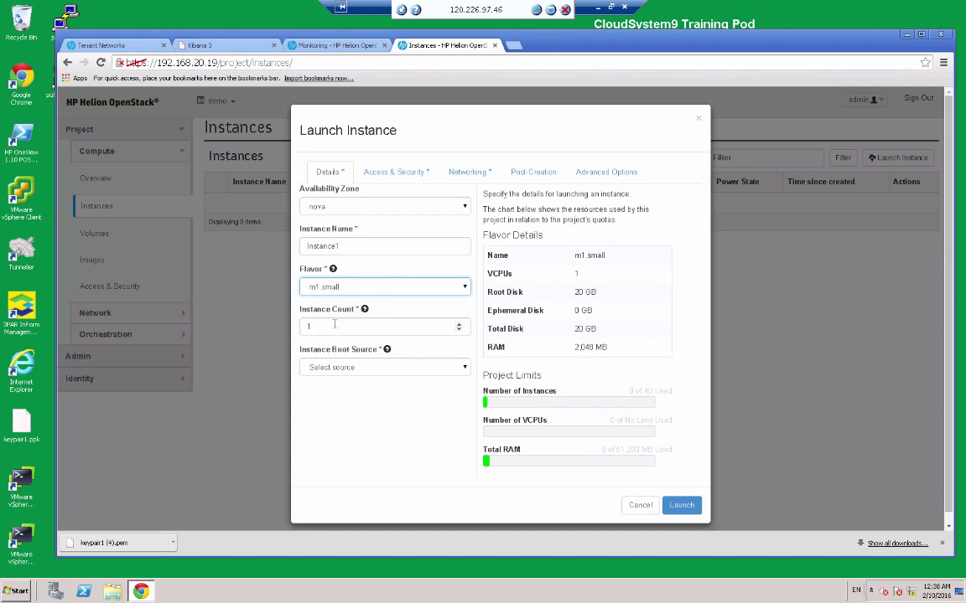
pyautogui.click(370, 374)
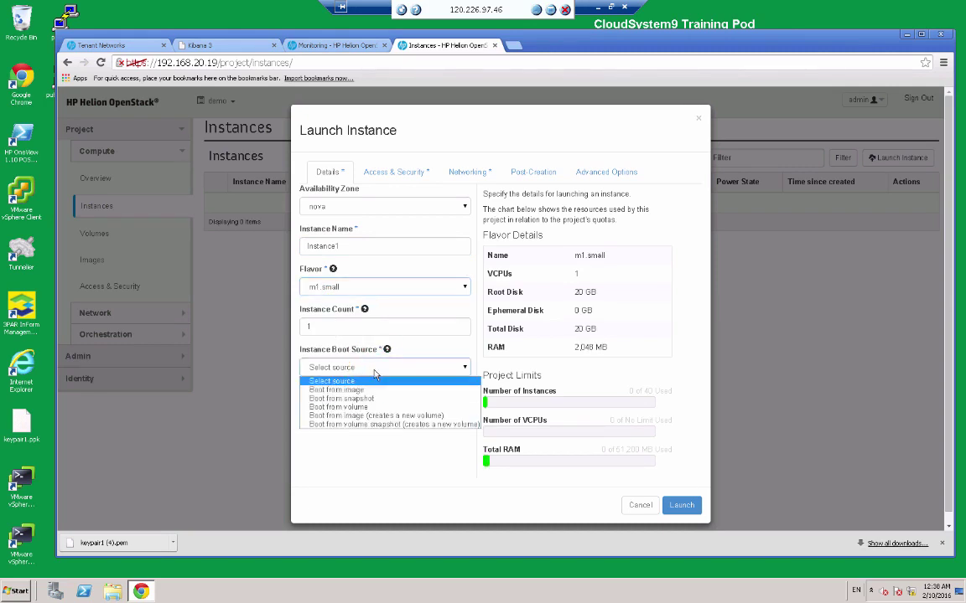
pyautogui.click(352, 390)
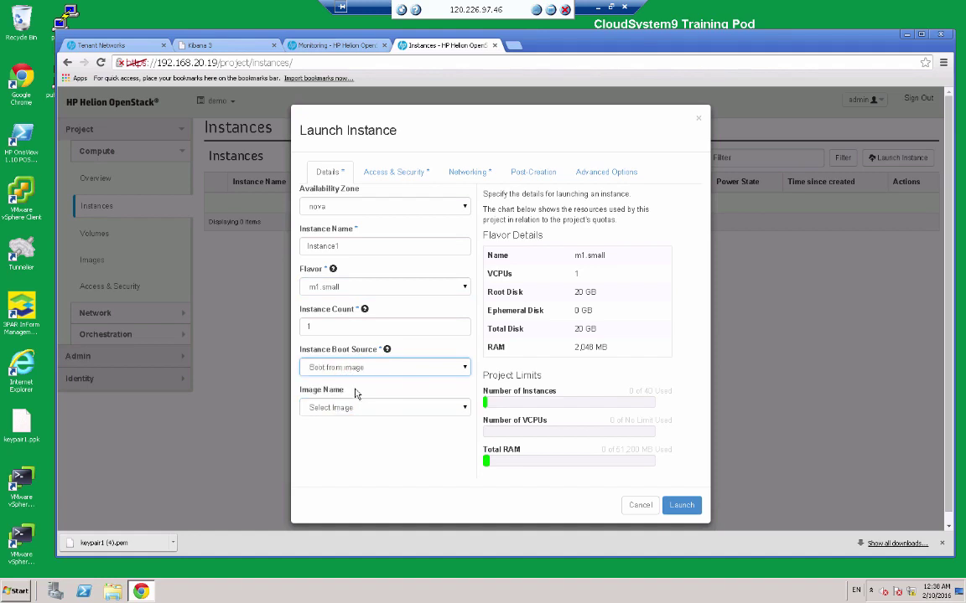
pyautogui.click(373, 407)
pyautogui.click(375, 409)
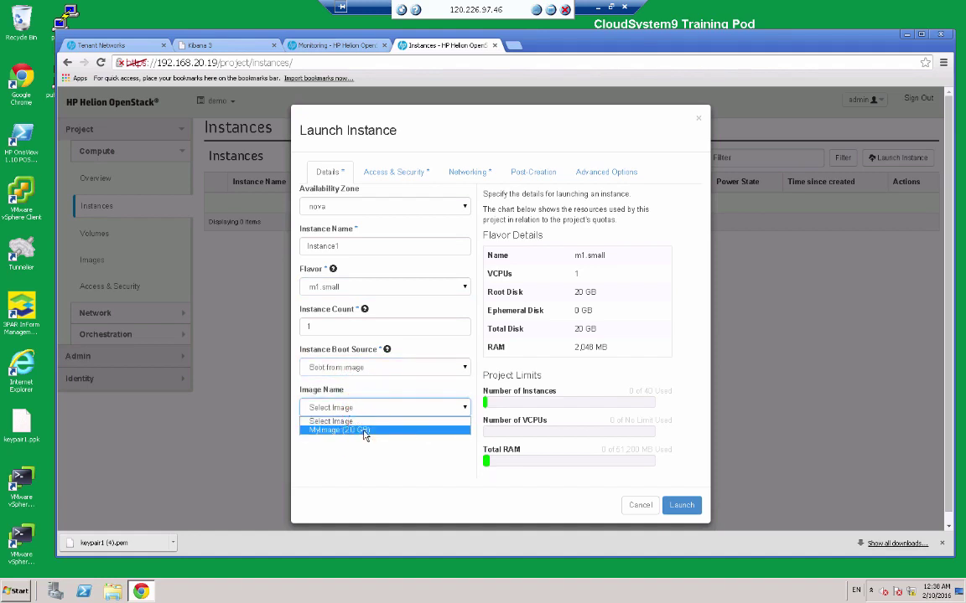
pyautogui.click(365, 432)
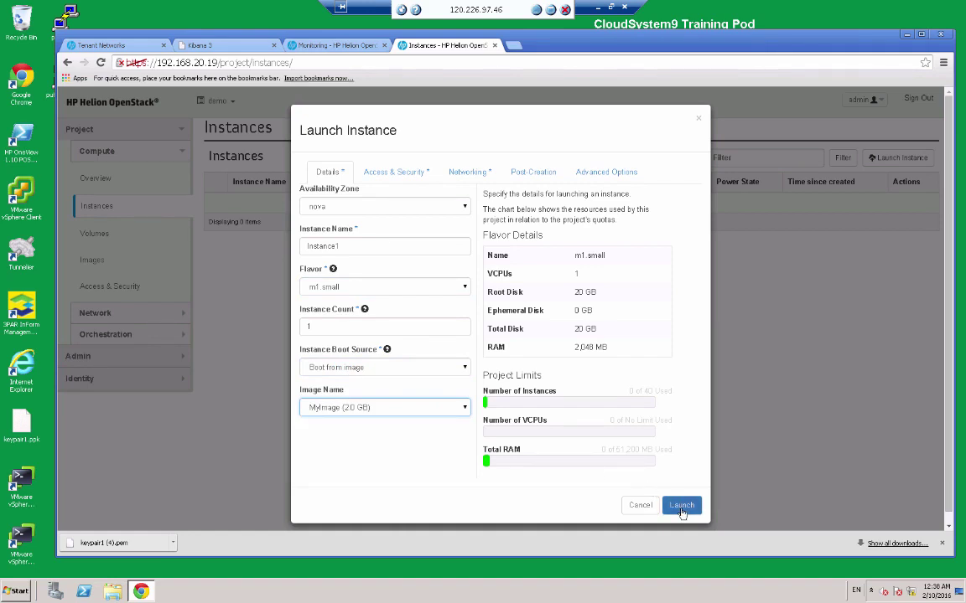
pyautogui.click(398, 173)
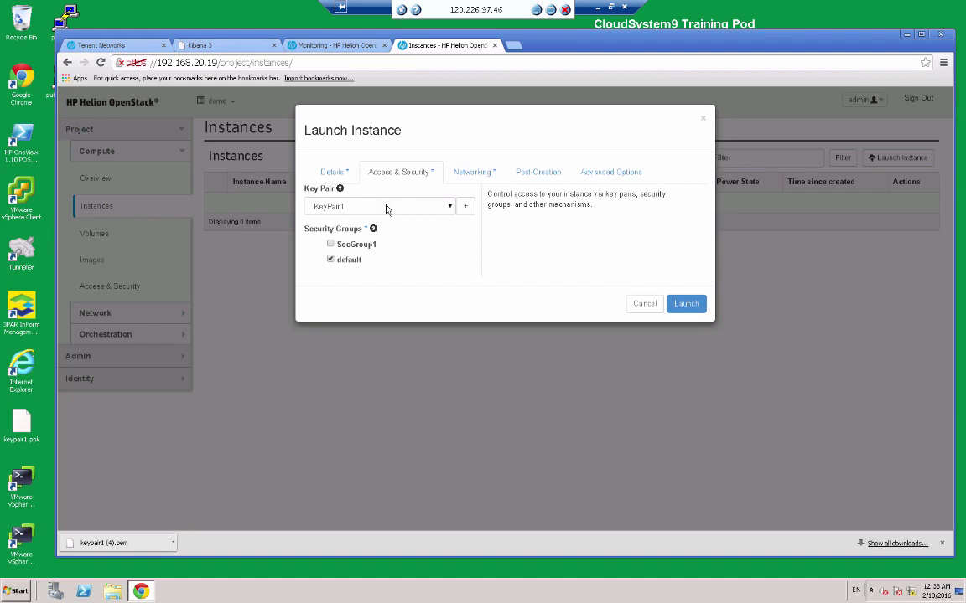
# Put Instance1 in SecGroup1 instead of default and launch it on the Internal network.
pyautogui.click(331, 244)
pyautogui.click(331, 260)
pyautogui.click(473, 175)
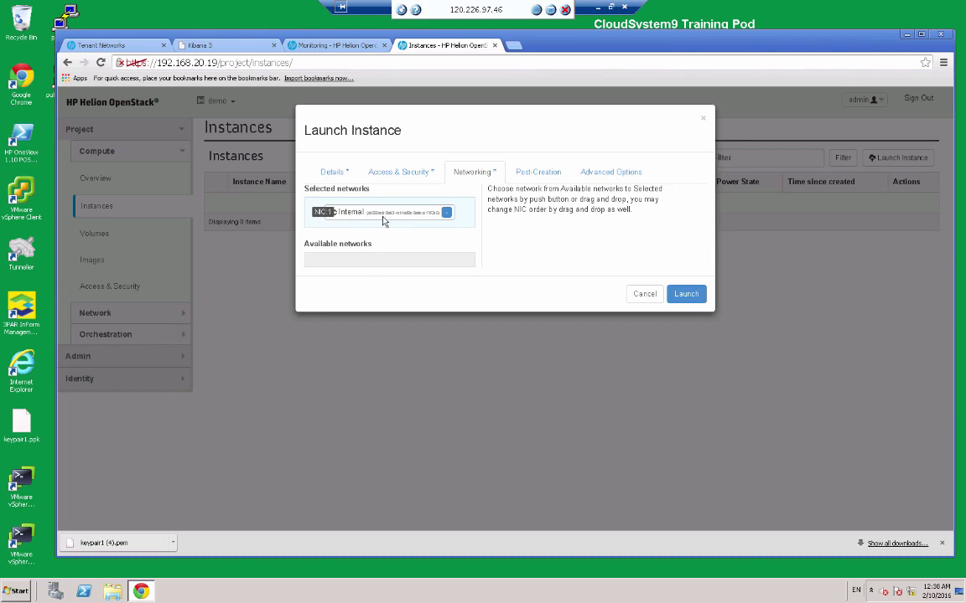
pyautogui.click(684, 295)
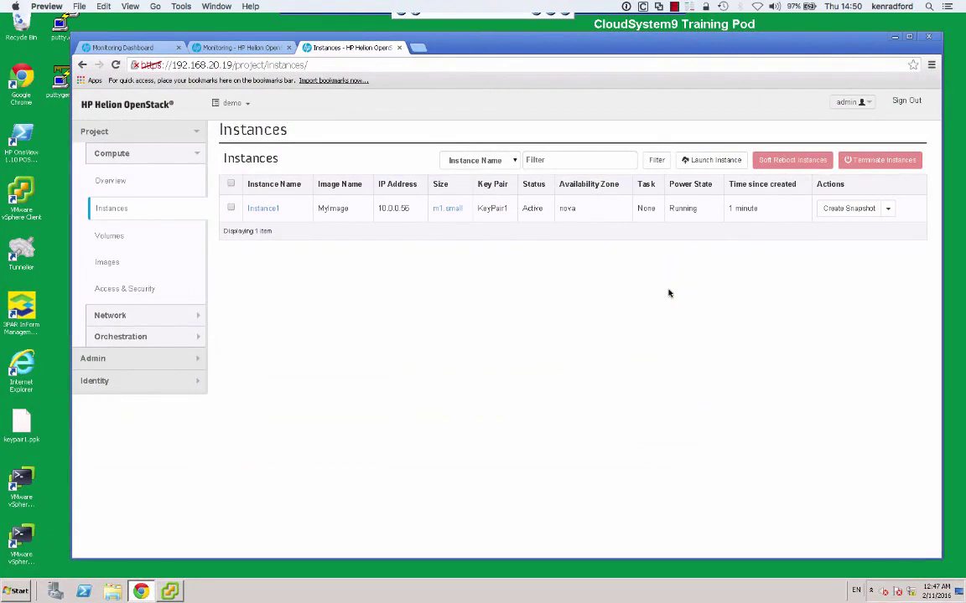
# Associate floating IP 192.168.50.50 with Instance1 from its Actions menu.
pyautogui.click(696, 220)
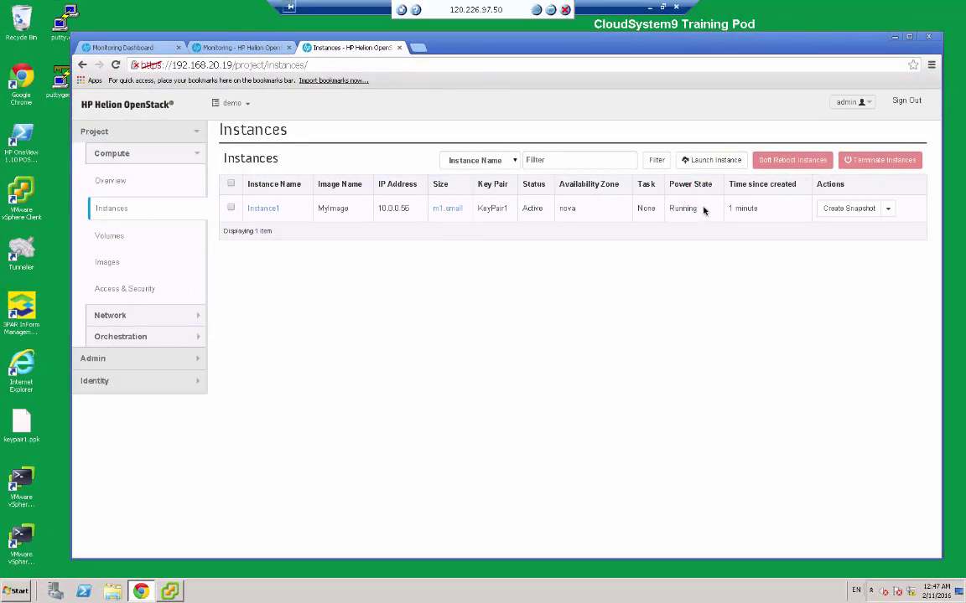
pyautogui.click(538, 220)
pyautogui.click(887, 210)
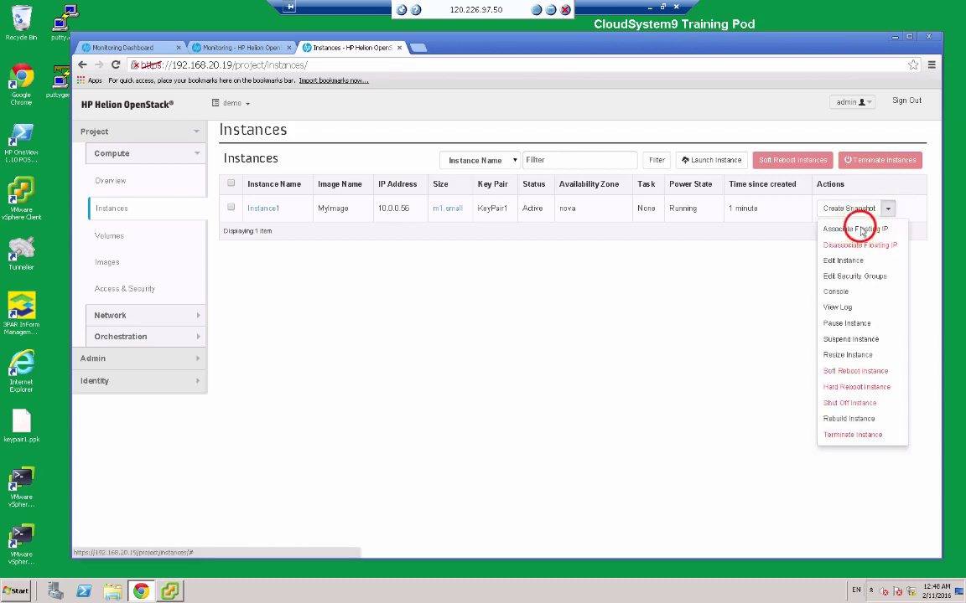
pyautogui.click(857, 229)
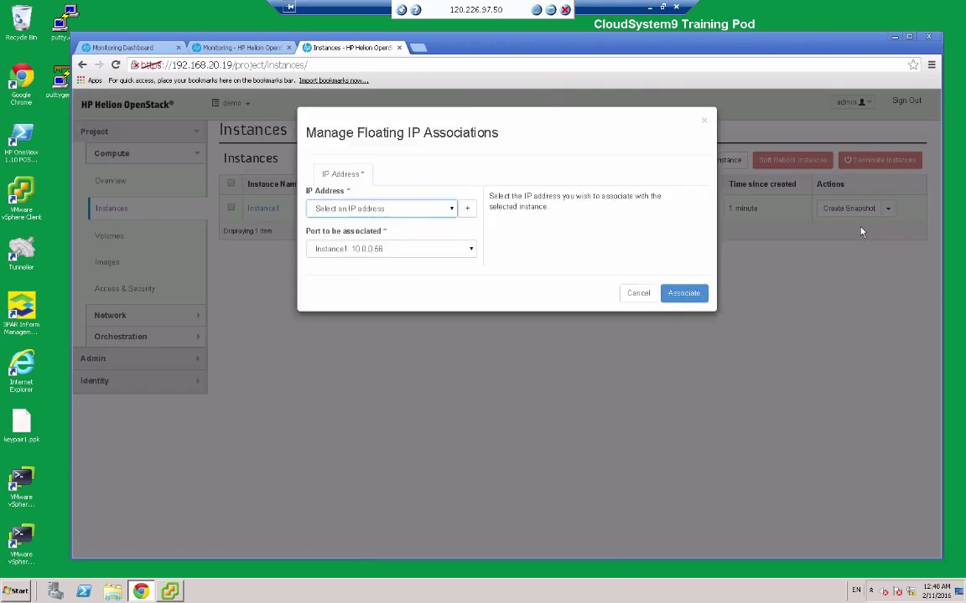
pyautogui.click(452, 208)
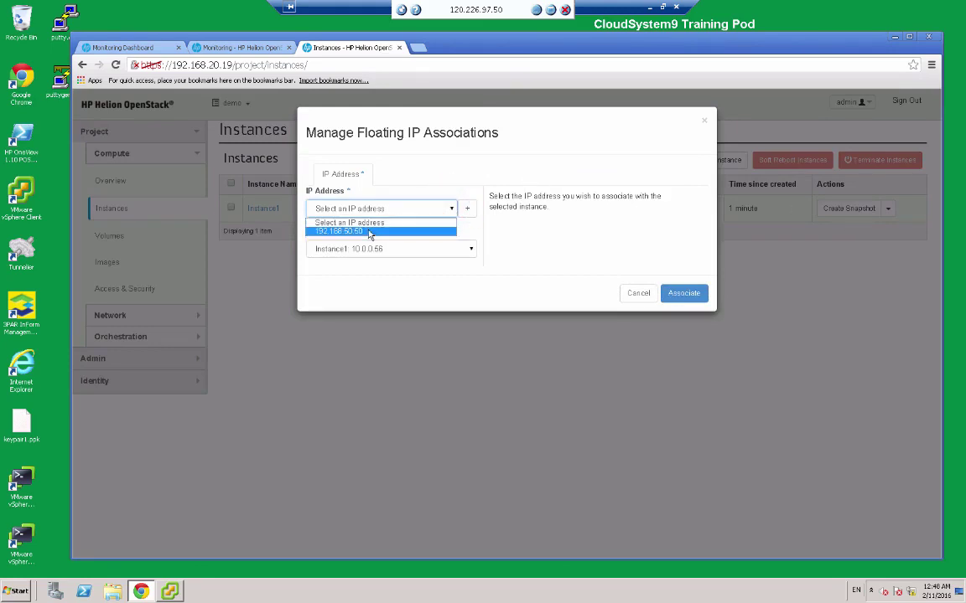
pyautogui.click(369, 231)
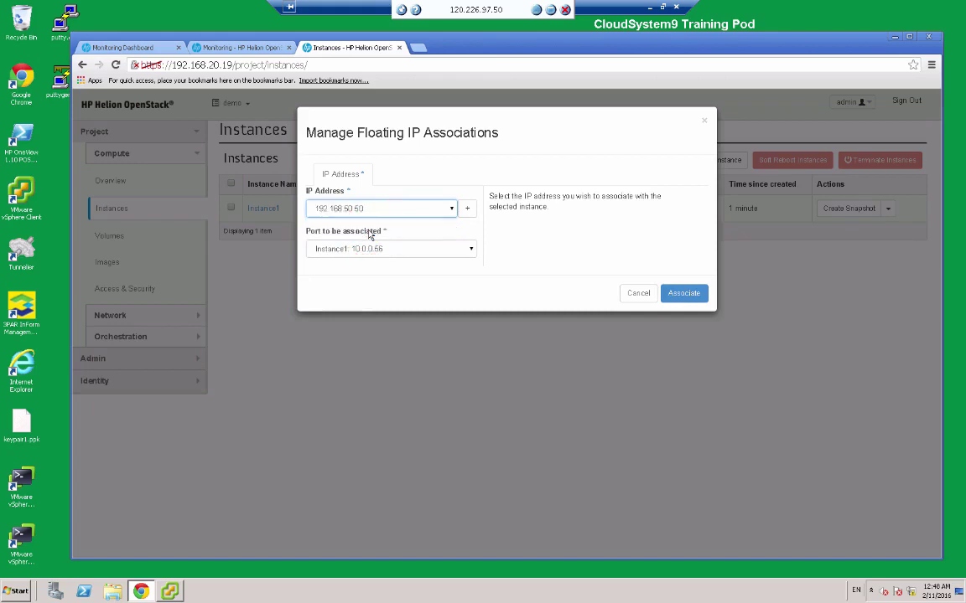
pyautogui.click(683, 293)
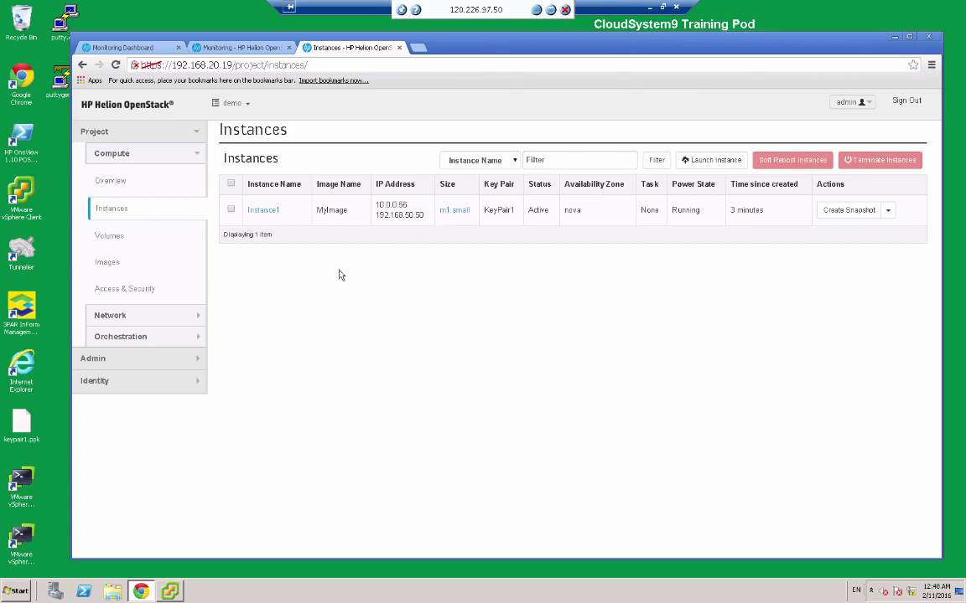
# Open a Command Prompt window from the Start menu and move it lower on screen.
pyautogui.click(15, 595)
pyautogui.click(41, 375)
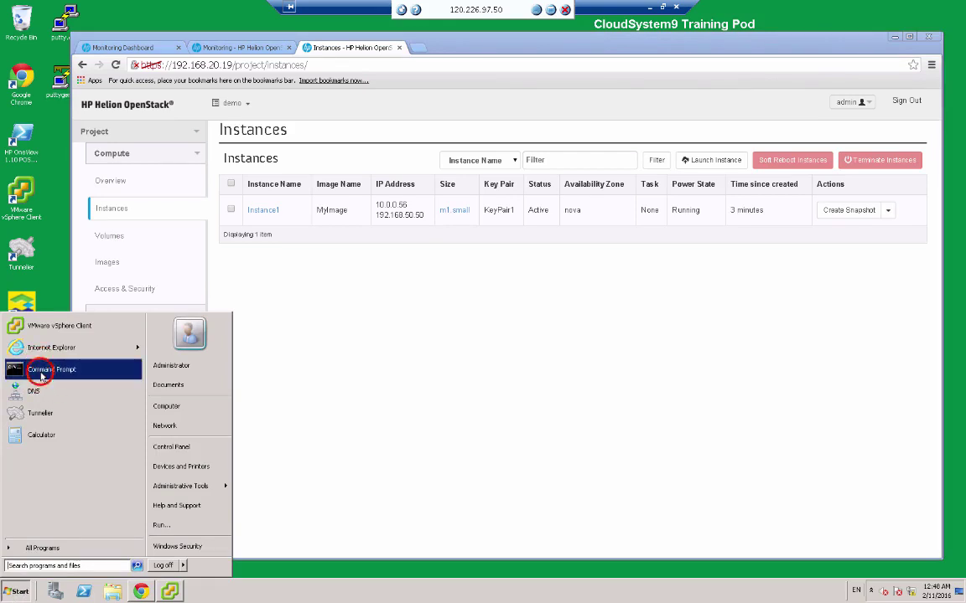
pyautogui.click(246, 74)
pyautogui.moveTo(245, 77); pyautogui.dragTo(460, 303)
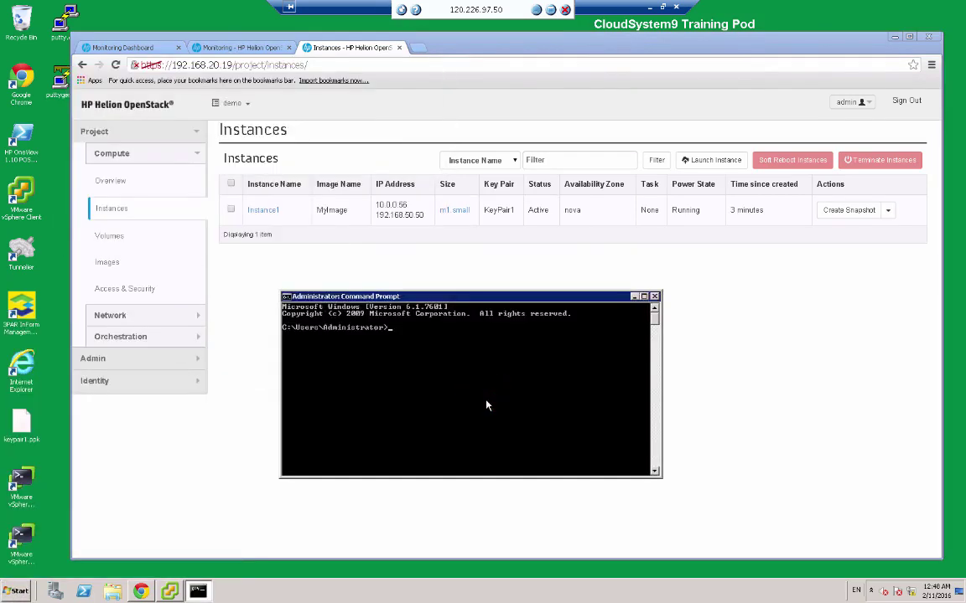
# Ping 192.168.50.50 and confirm 4 of 4 replies with 0% loss.
pyautogui.write('ping 192.')
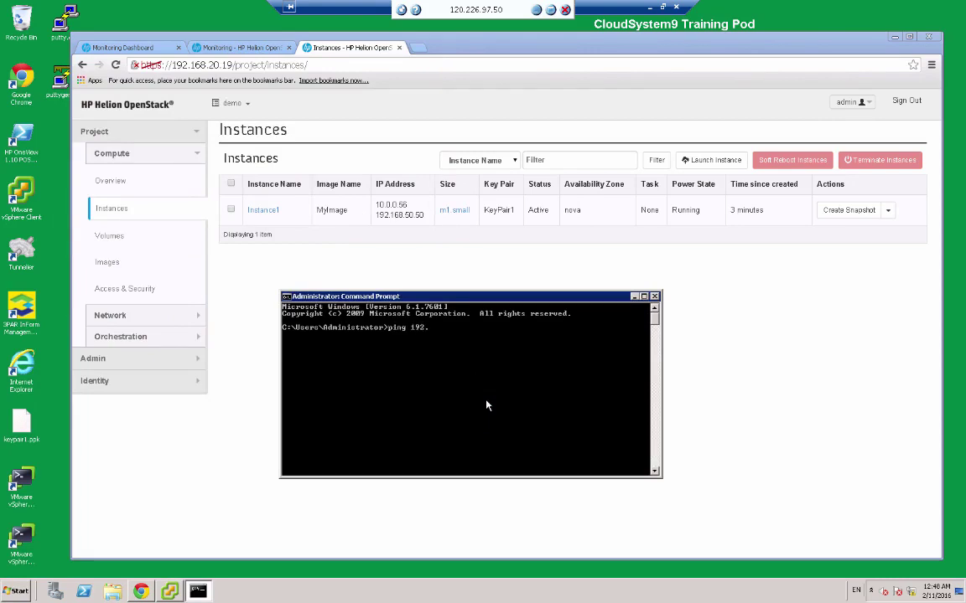
pyautogui.write('168.50.50')
pyautogui.press('Return')
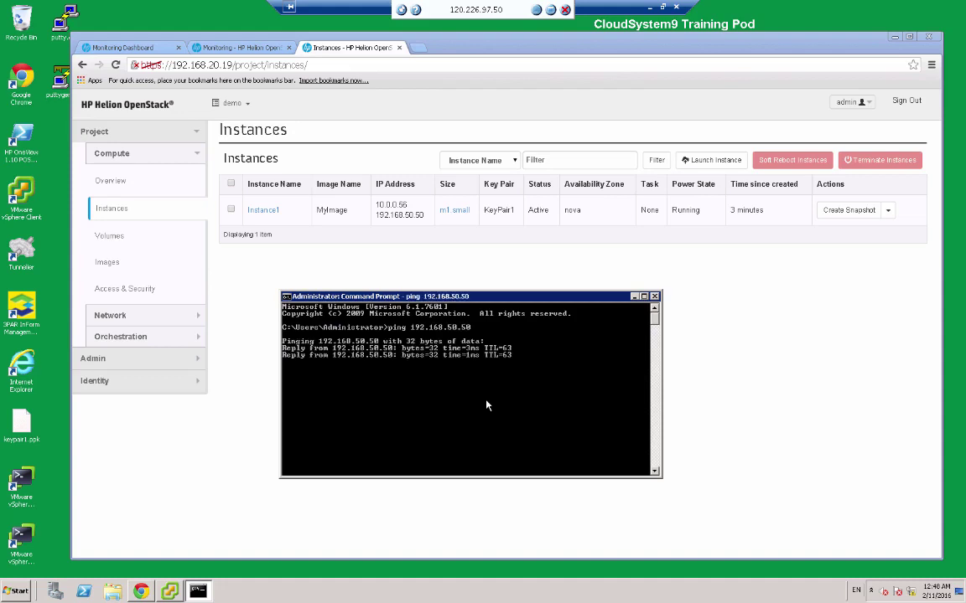
pyautogui.press('Return')
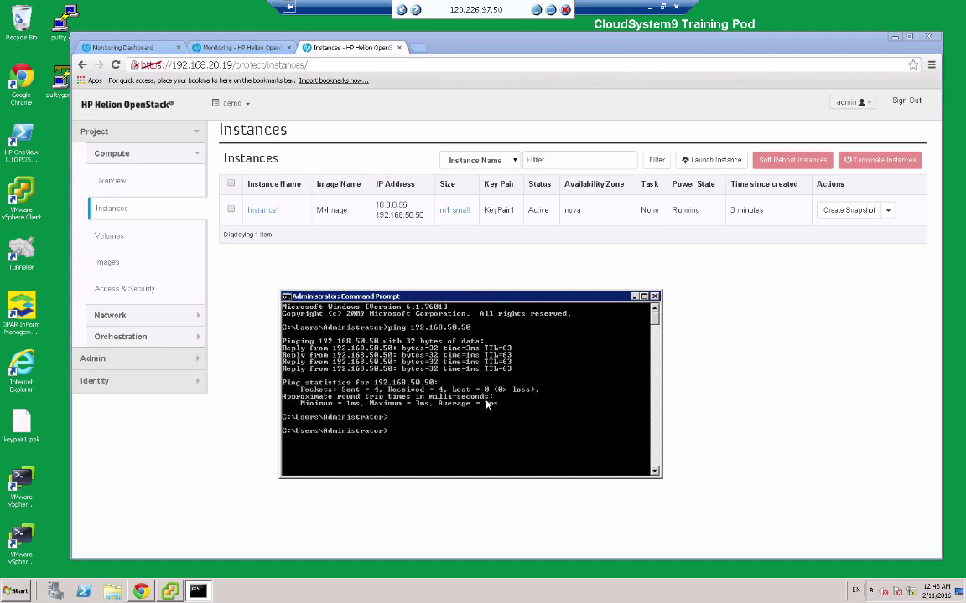
pyautogui.click(476, 264)
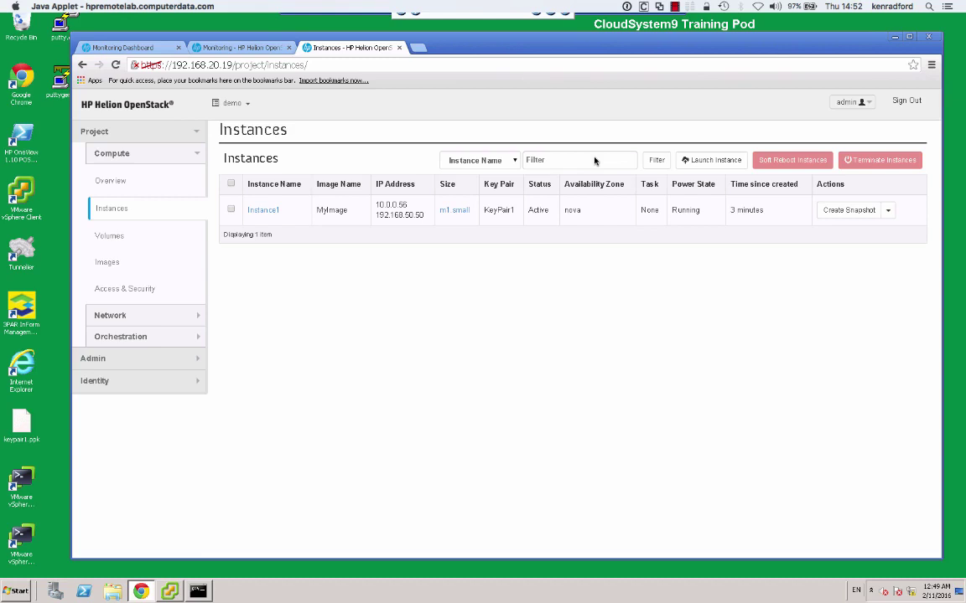
# Connect with PuTTY over SSH to 192.168.50.50 and log in with the instance's user name and password.
pyautogui.click(59, 30)
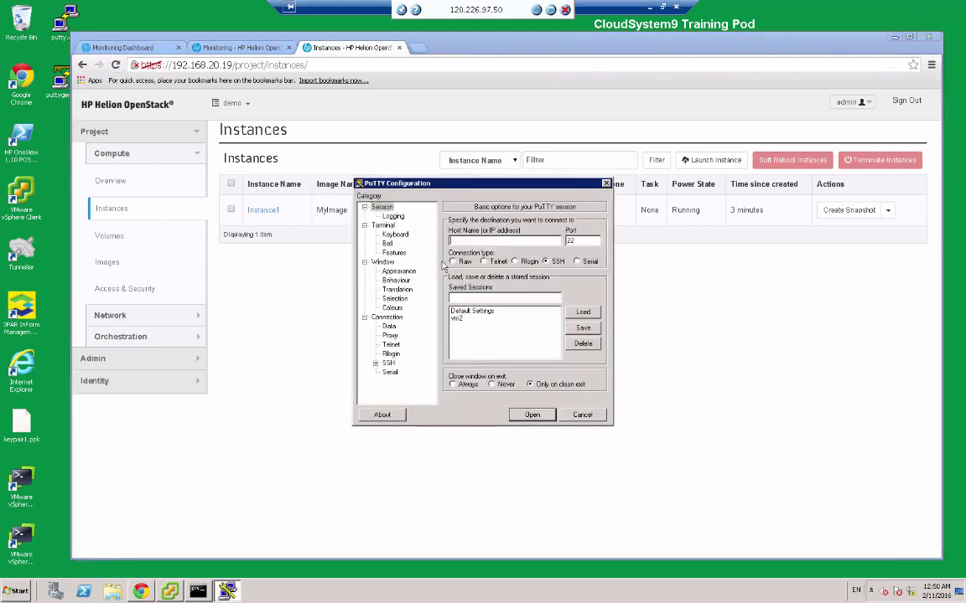
pyautogui.click(460, 241)
pyautogui.write('192.168.50.50')
pyautogui.press('Return')
pyautogui.click(334, 200)
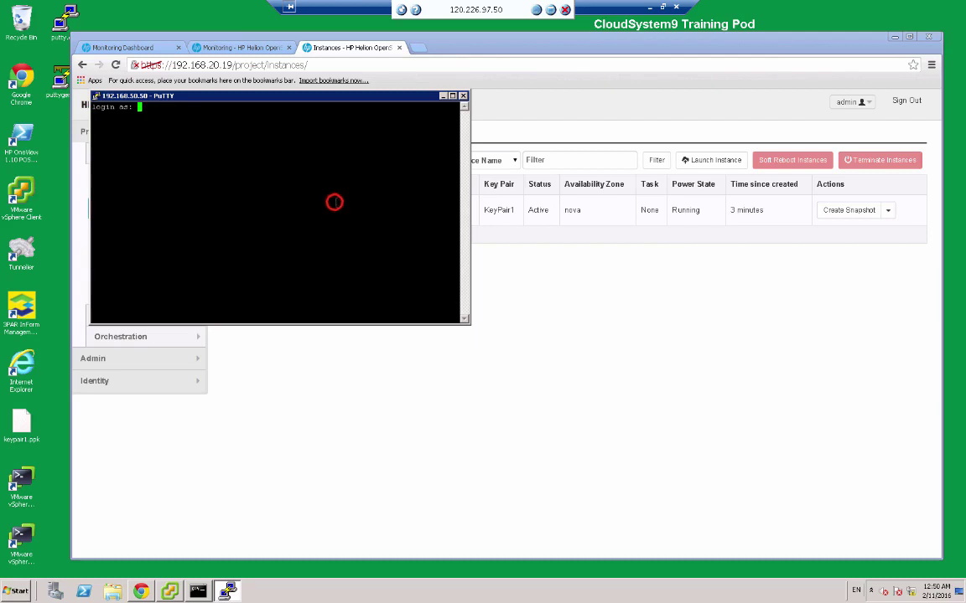
pyautogui.write('hpadmin')
pyautogui.press('Return')
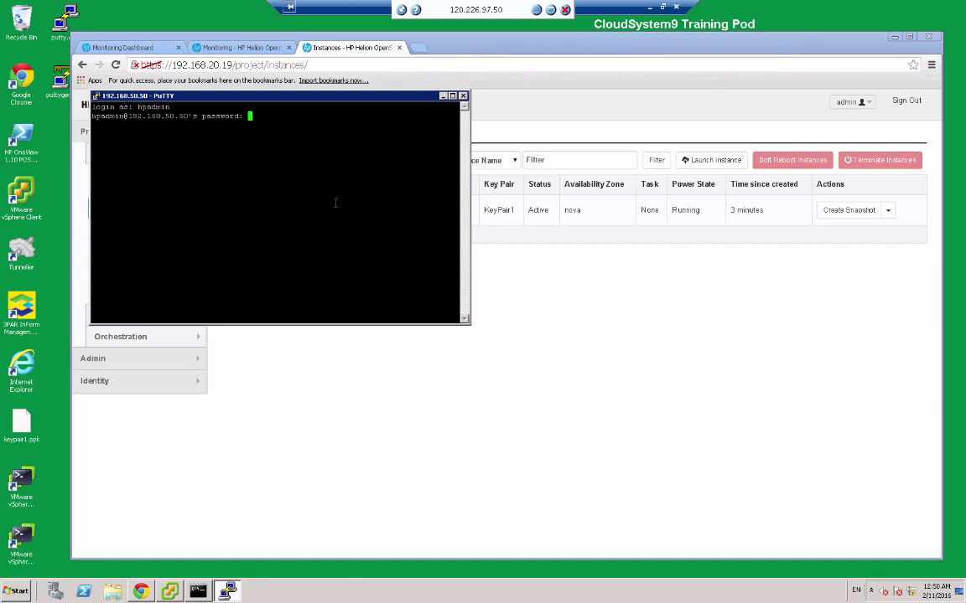
pyautogui.press('Return')
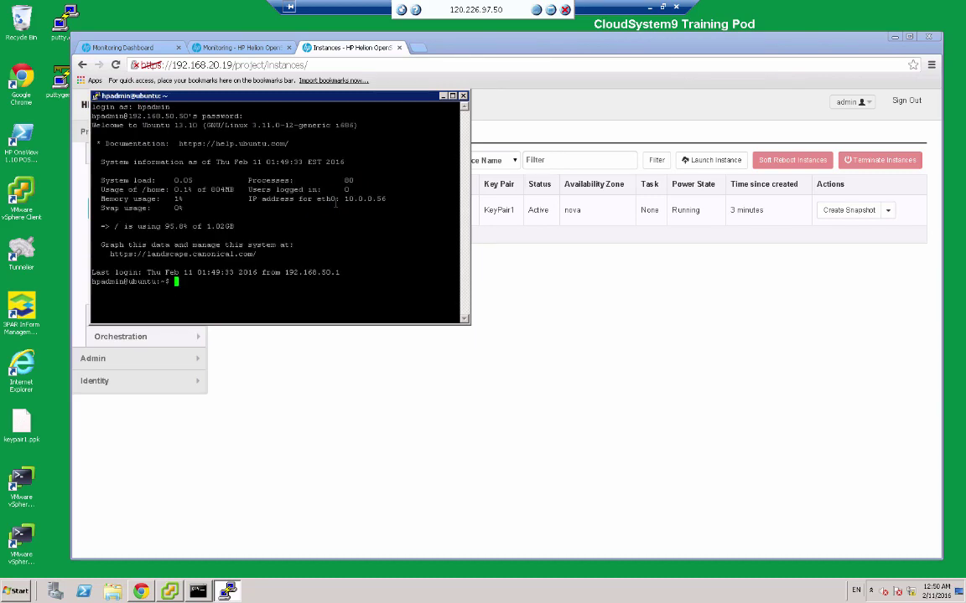
# List the home directory files with ls, then exit the SSH session.
pyautogui.write('ls')
pyautogui.press('Return')
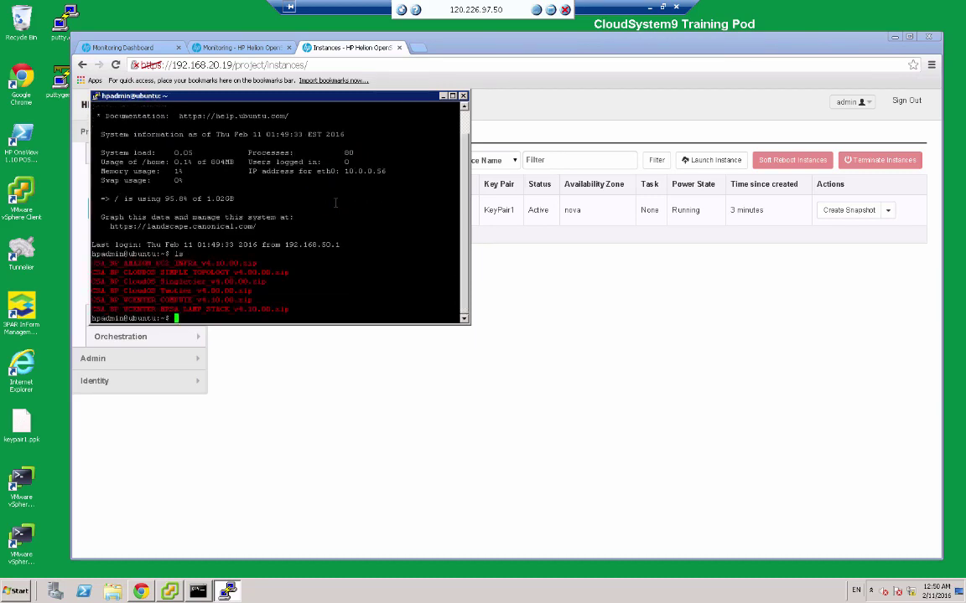
pyautogui.write('exit')
pyautogui.press('Return')
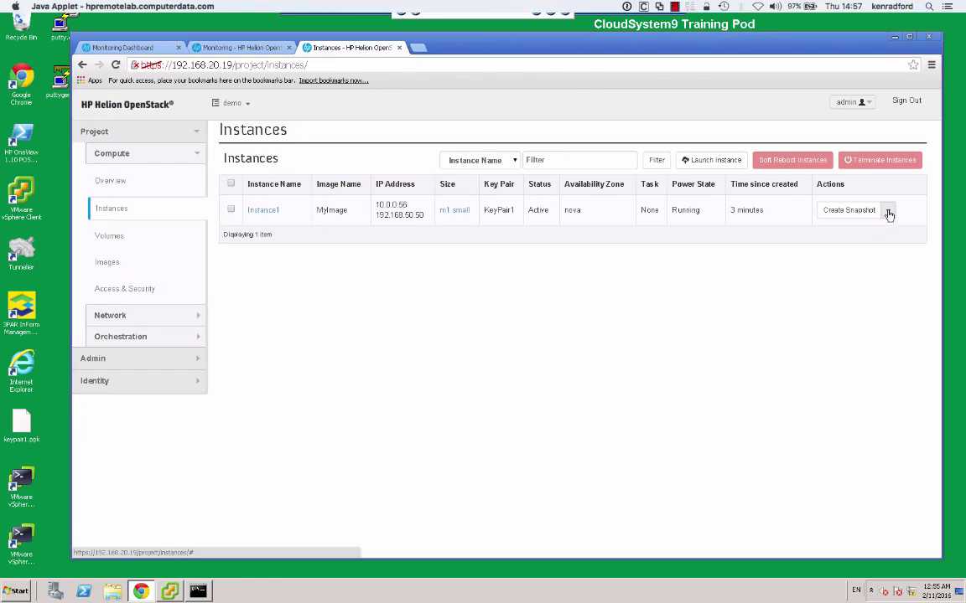
# Dismiss Instance1's Actions dropdown and open its Instance Details page.
pyautogui.click(888, 212)
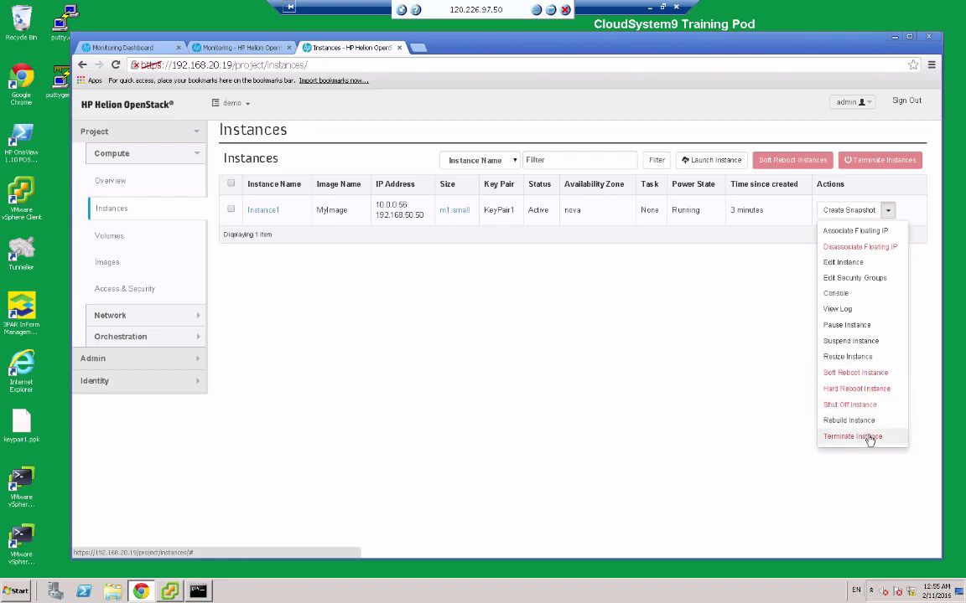
pyautogui.click(583, 329)
pyautogui.click(264, 211)
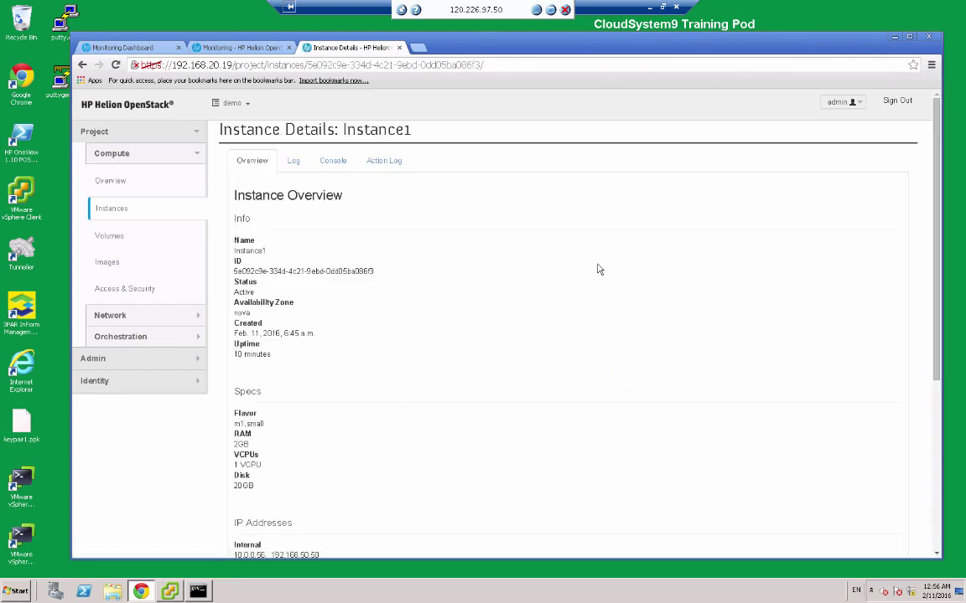
# Select Instance1's ID text (5e092c9e-334d…) for comparison in vSphere Client.
pyautogui.click(374, 270)
pyautogui.moveTo(372, 270); pyautogui.dragTo(243, 262)
pyautogui.click(379, 301)
pyautogui.click(170, 592)
# Widen the vSphere inventory tree and select the VM named 5e092c9e-334d… in cs-target-cluster.
pyautogui.click(166, 353)
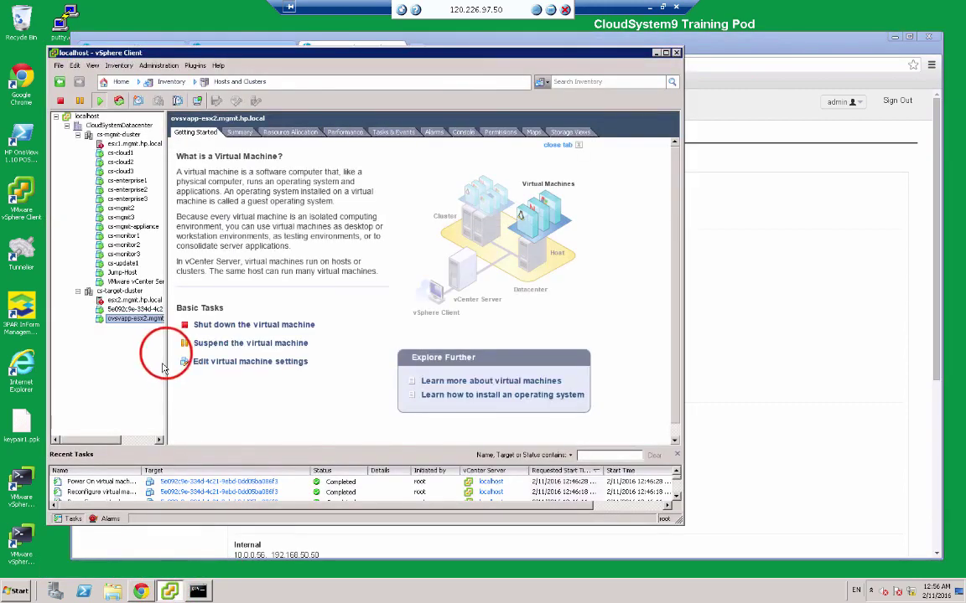
pyautogui.moveTo(166, 353); pyautogui.dragTo(232, 359)
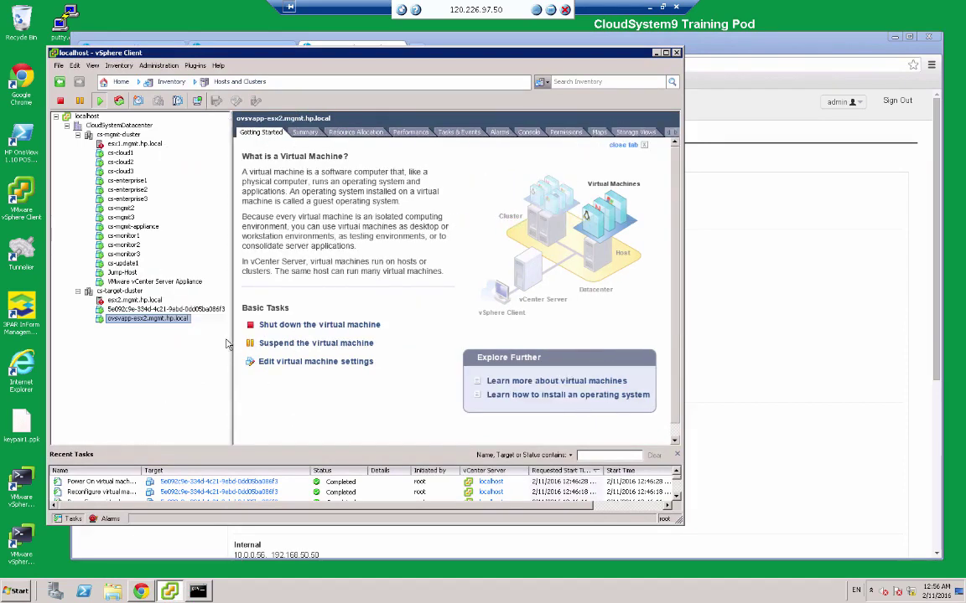
pyautogui.click(209, 310)
pyautogui.click(210, 309)
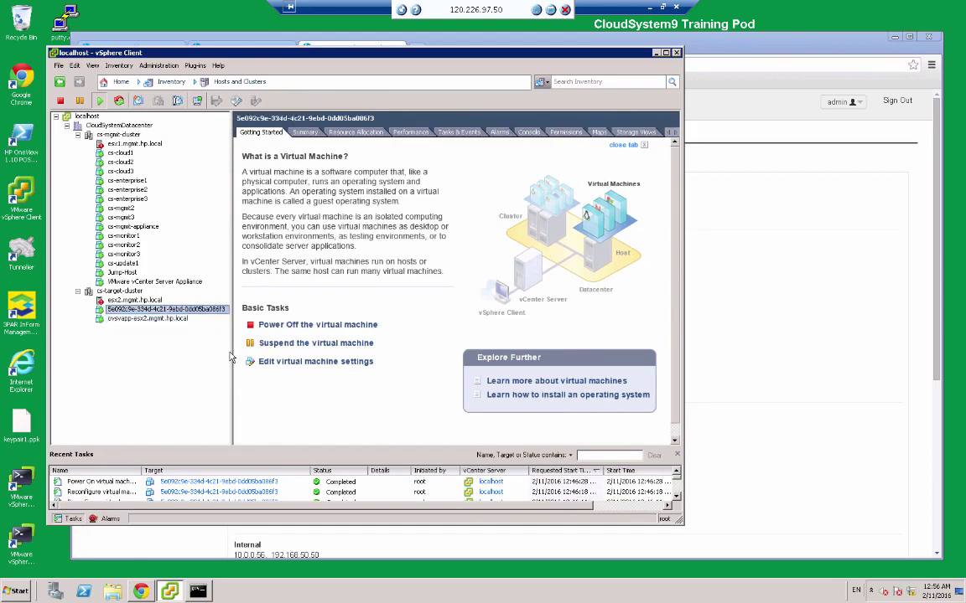
pyautogui.click(873, 392)
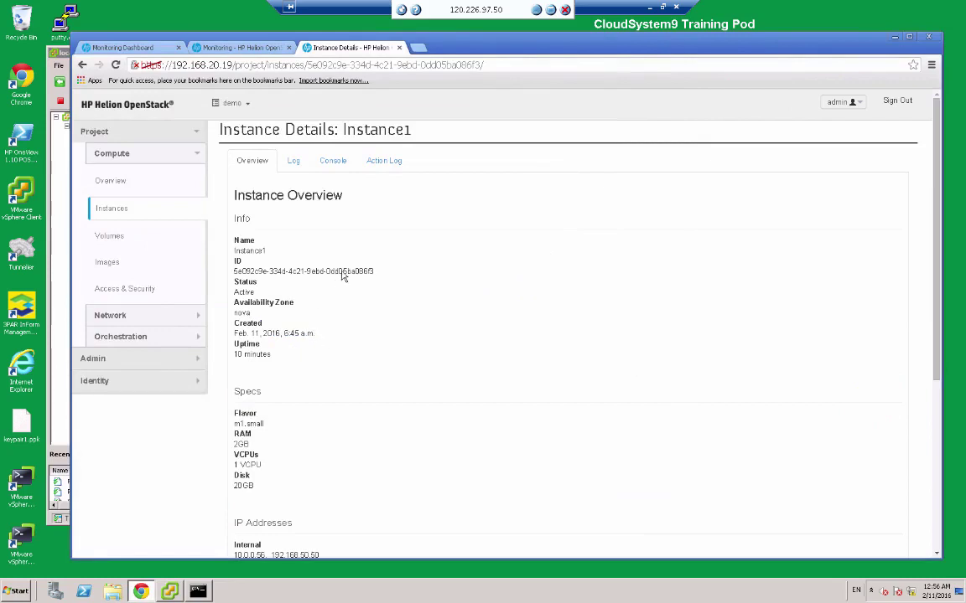
# Confirm Instance1's Volumes Attached section is empty, then go to the Volumes page.
pyautogui.moveTo(374, 273); pyautogui.dragTo(356, 267)
pyautogui.click(47, 250)
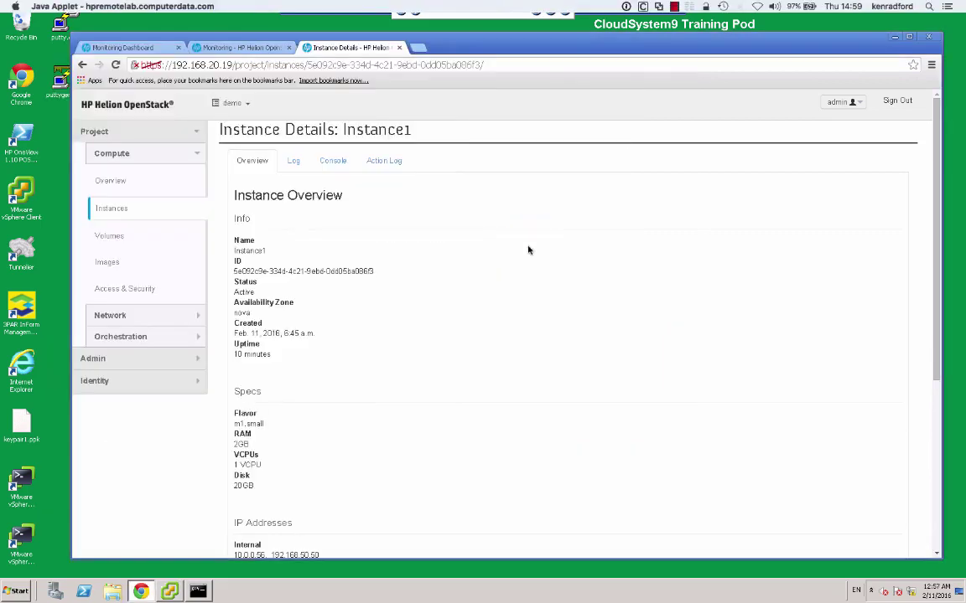
pyautogui.scroll(-4, 467, 262)
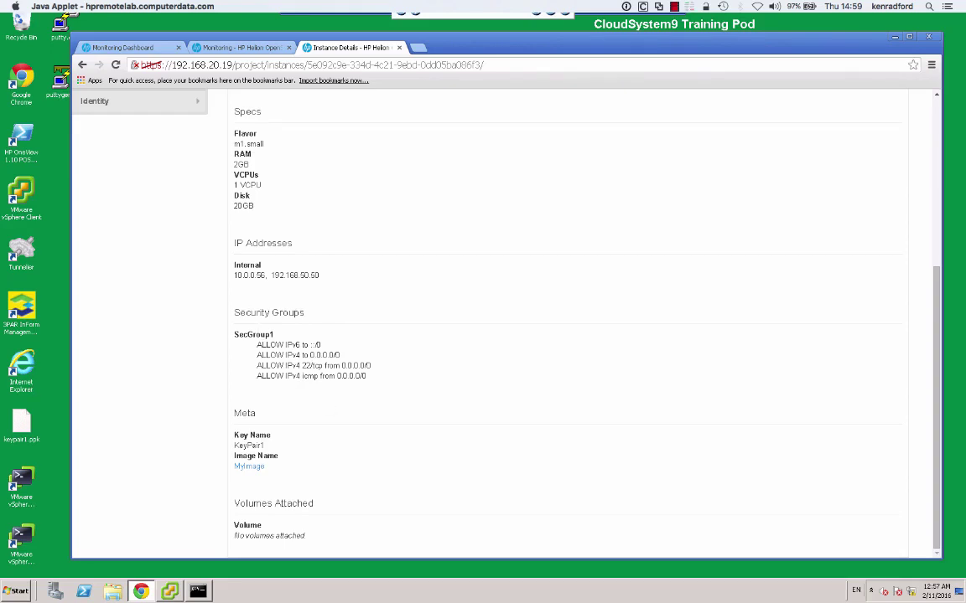
pyautogui.scroll(5, 612, 318)
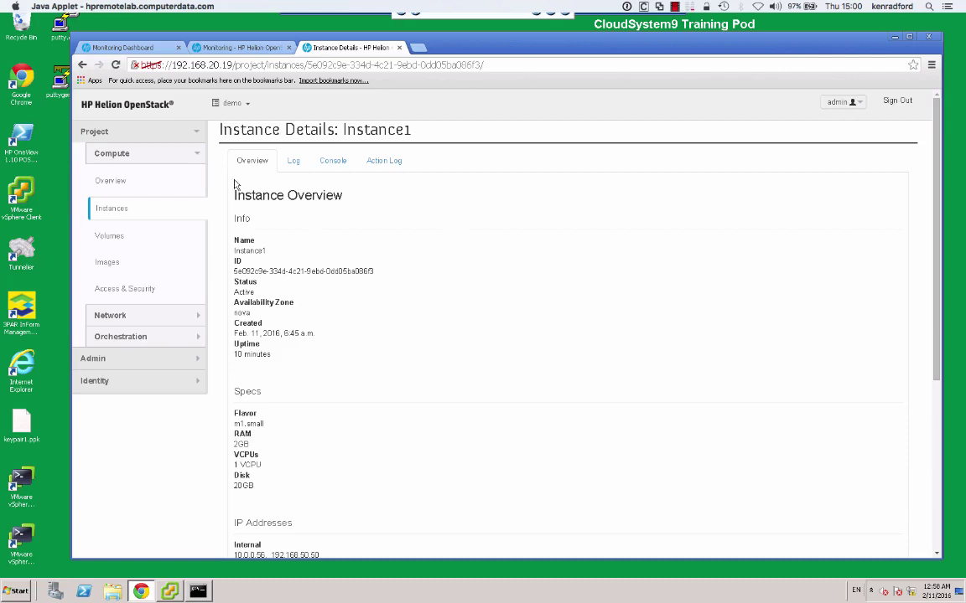
pyautogui.click(110, 237)
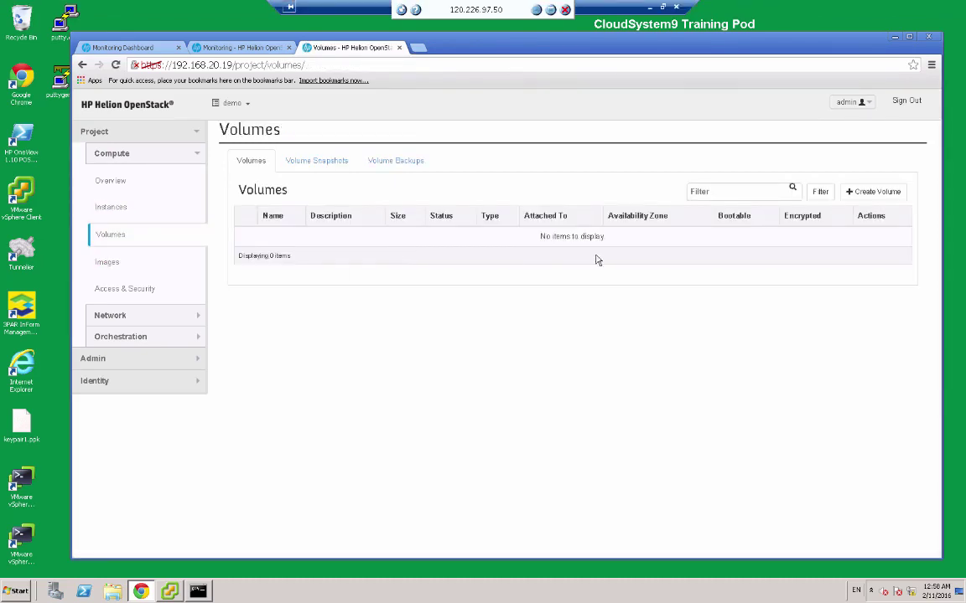
# Create a 5GB CloudSystem volume named 'Volume' with description 'THis is my first volume'.
pyautogui.click(866, 197)
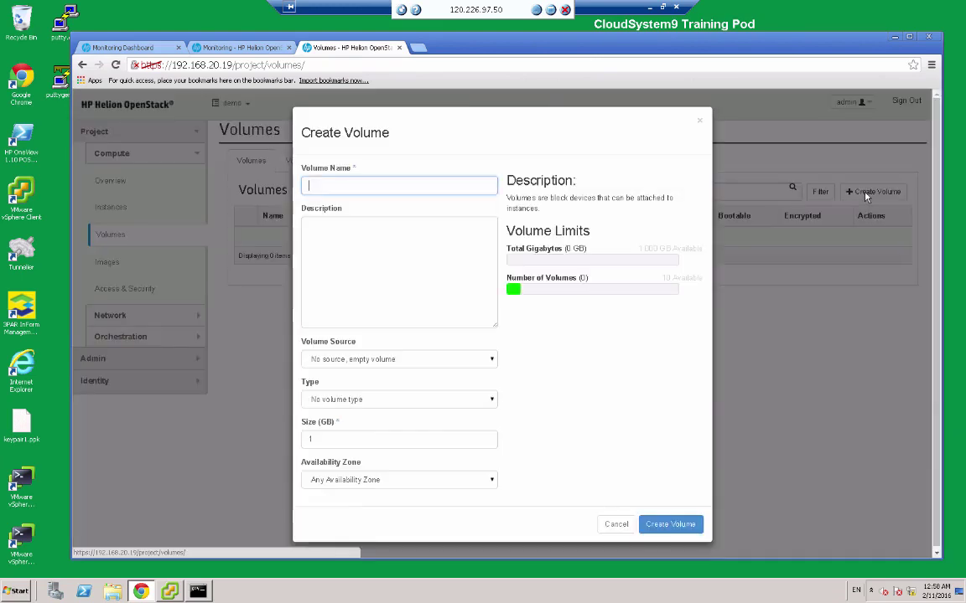
pyautogui.write('V')
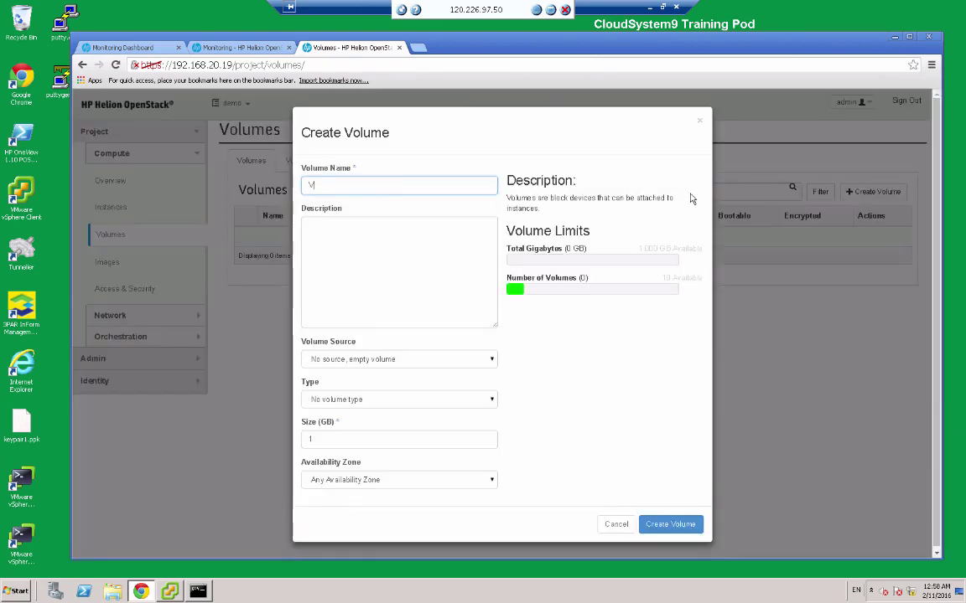
pyautogui.write('olume')
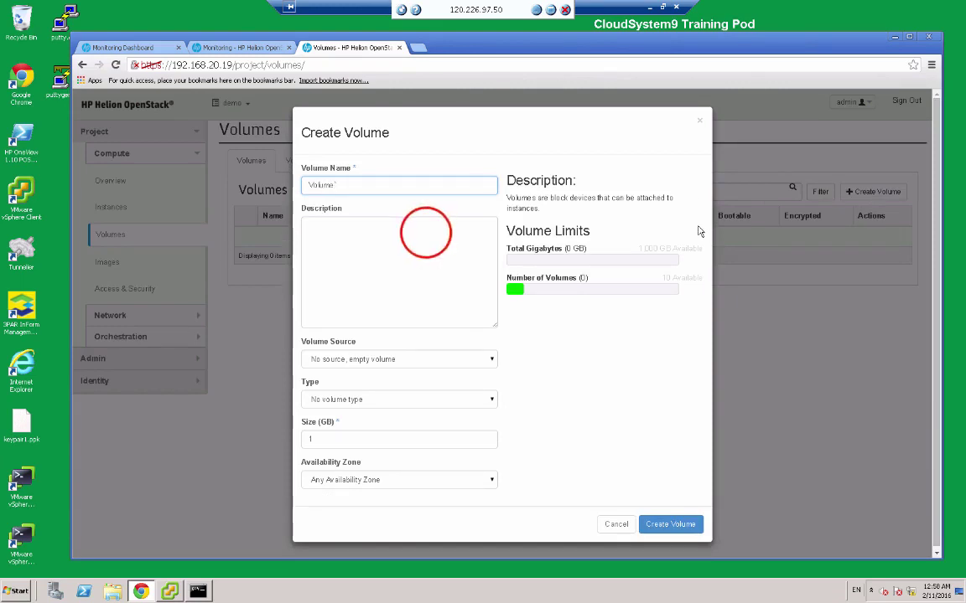
pyautogui.click(427, 234)
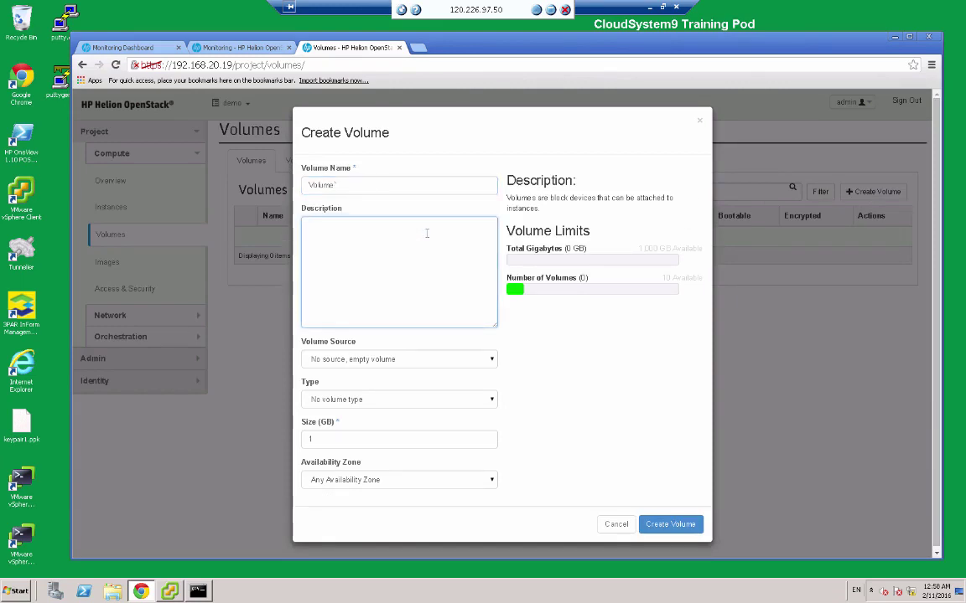
pyautogui.write('THis is my first volume')
pyautogui.click(484, 401)
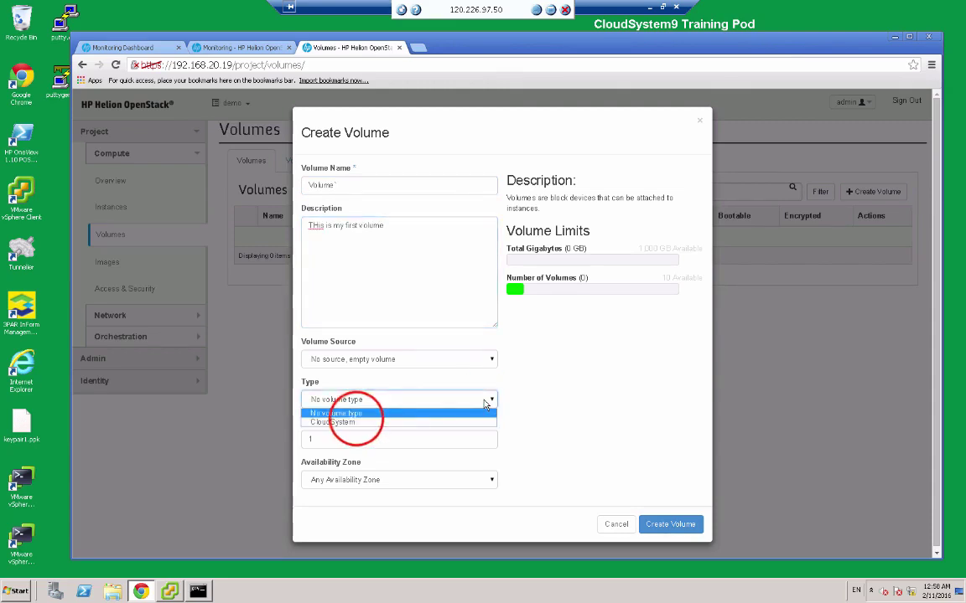
pyautogui.click(361, 422)
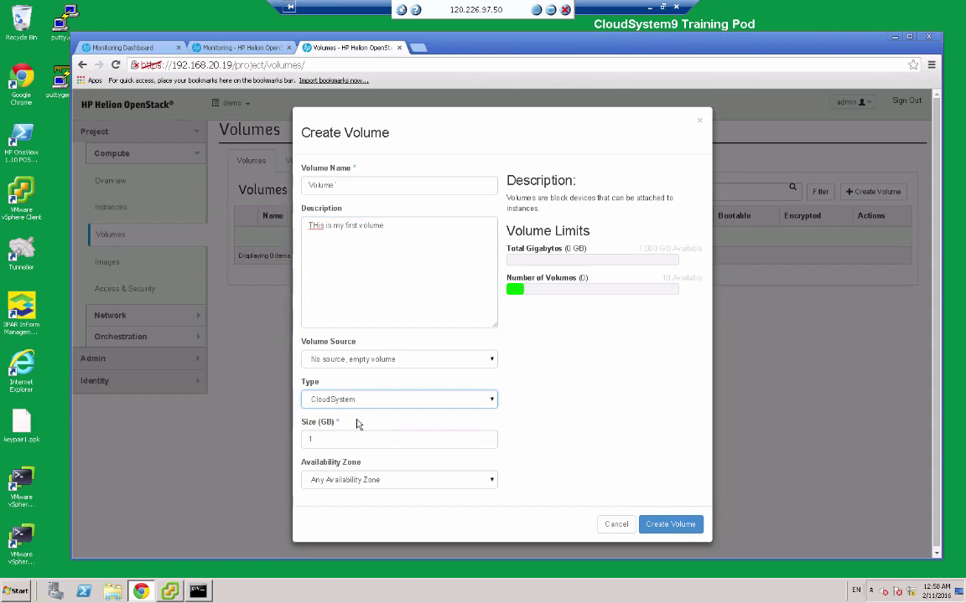
pyautogui.doubleClick(352, 436)
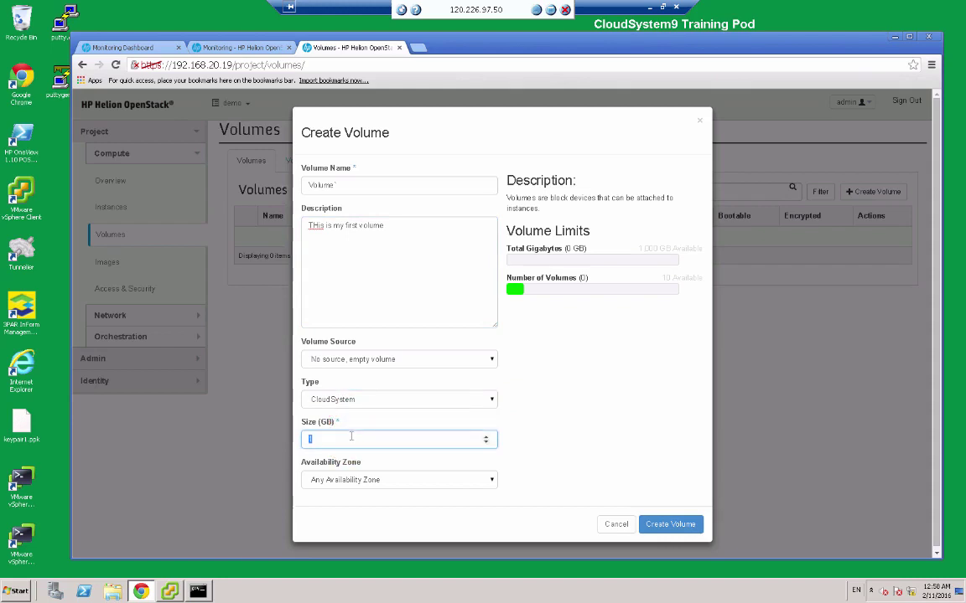
pyautogui.write('5')
pyautogui.click(678, 524)
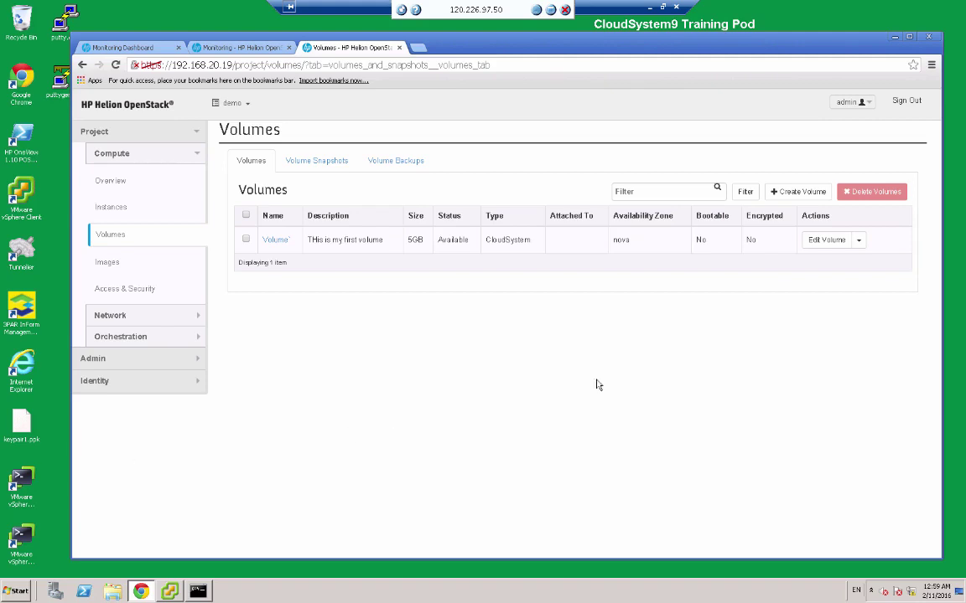
# Attach the new 5GB volume to Instance1 through Edit Attachments.
pyautogui.click(859, 241)
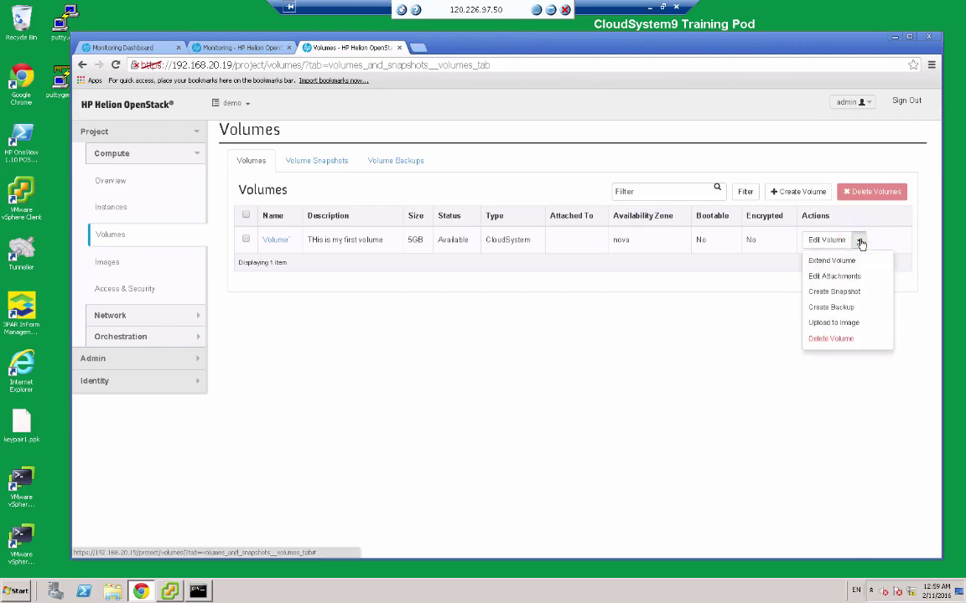
pyautogui.click(848, 278)
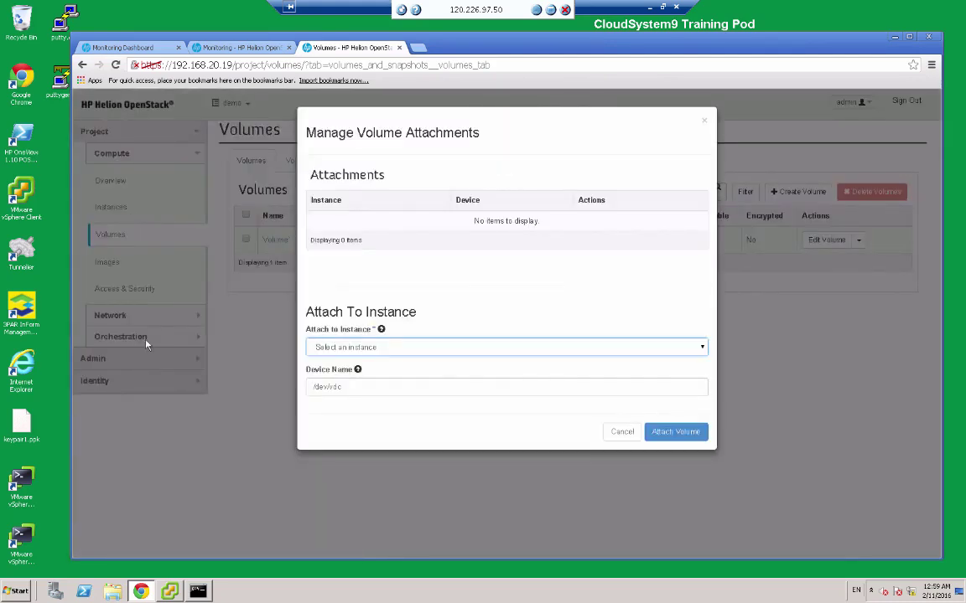
pyautogui.click(358, 350)
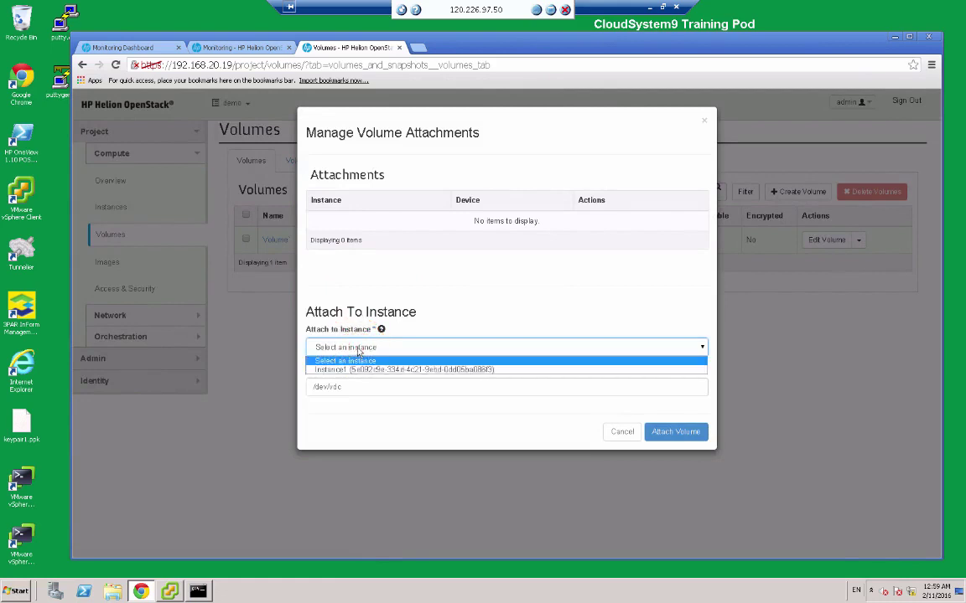
pyautogui.click(364, 369)
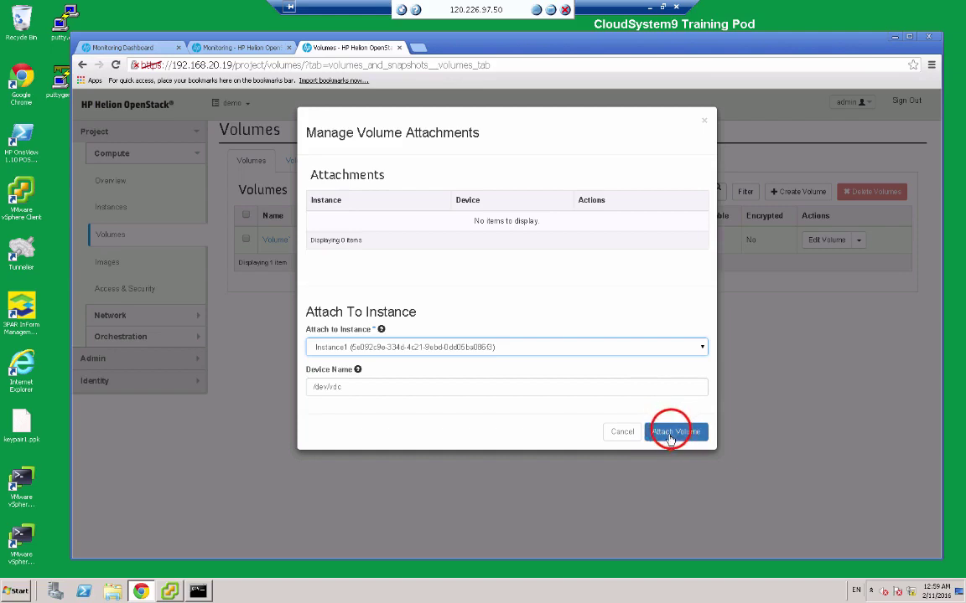
pyautogui.click(672, 433)
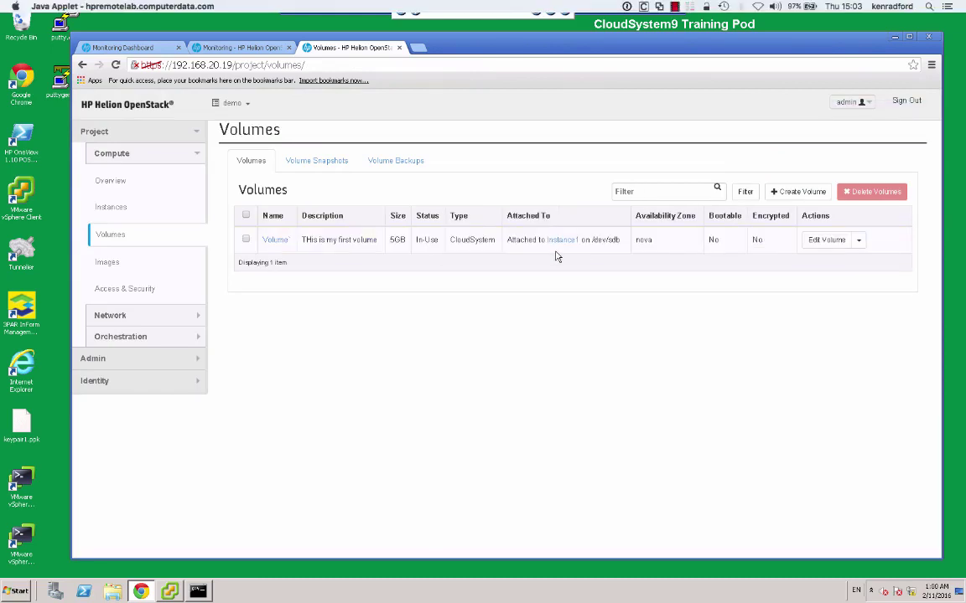
pyautogui.click(111, 207)
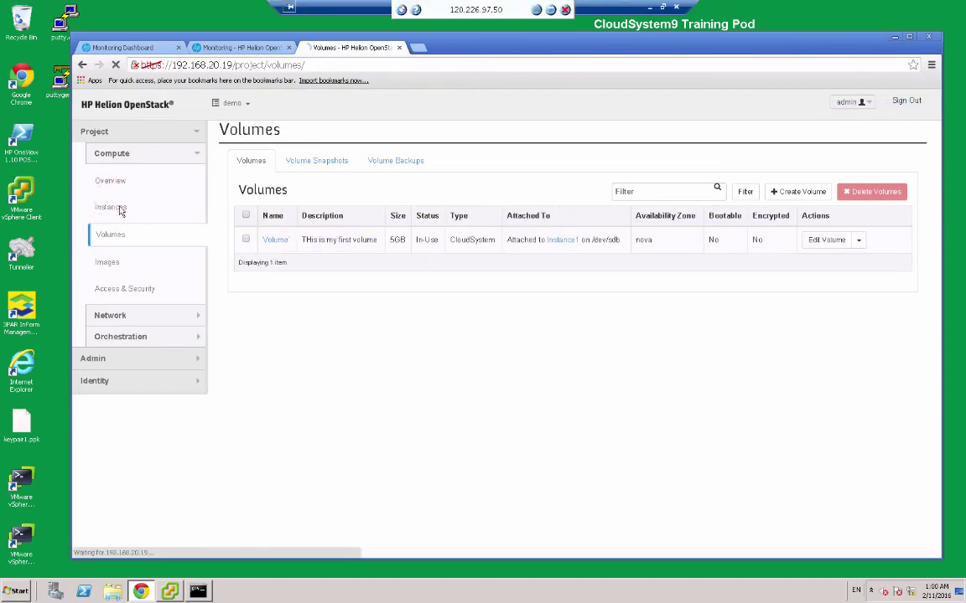
# Open Instance1's details and find the volume on /dev/vdb under Volumes Attached.
pyautogui.click(262, 210)
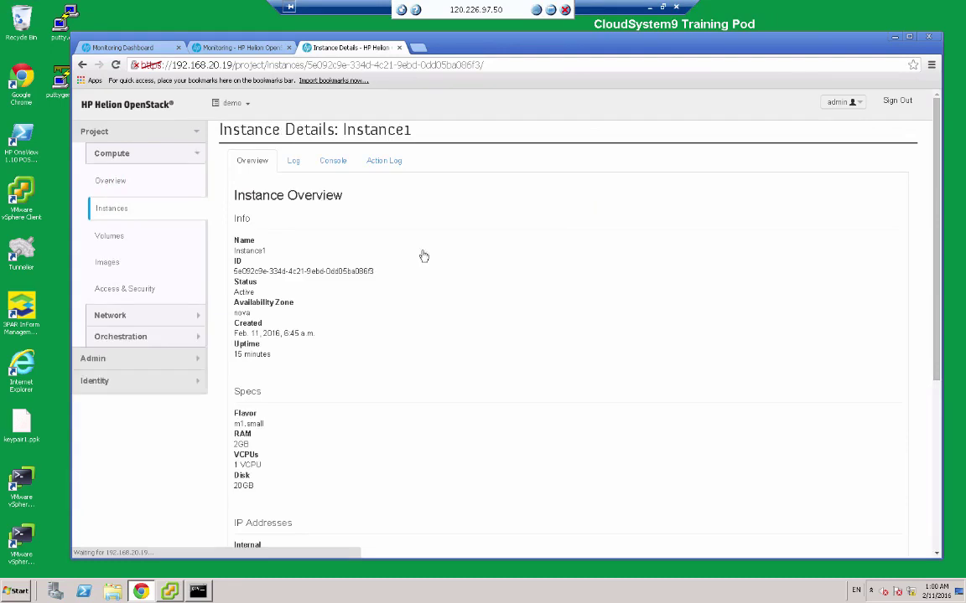
pyautogui.scroll(-3, 527, 284)
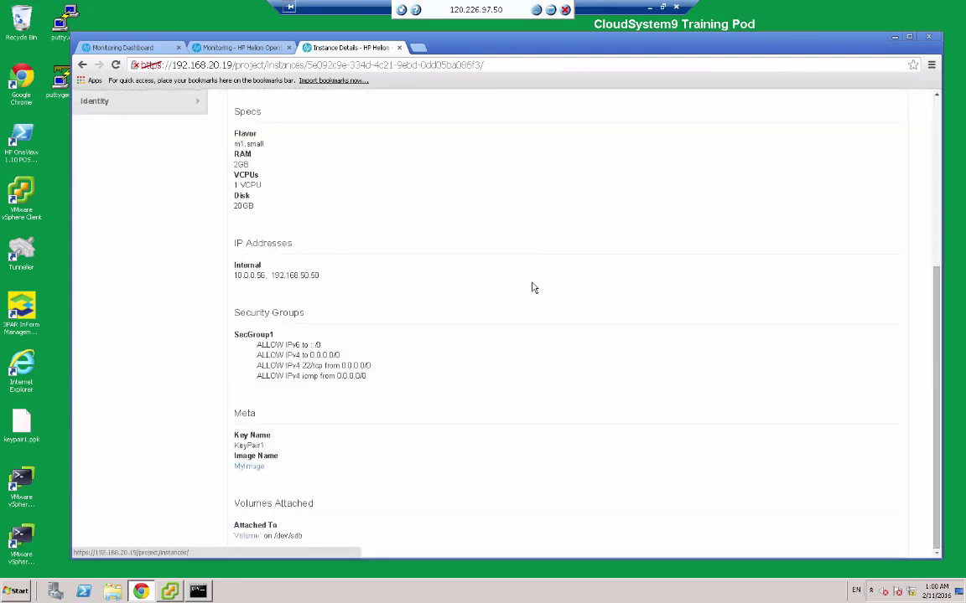
pyautogui.moveTo(935, 350); pyautogui.dragTo(940, 349)
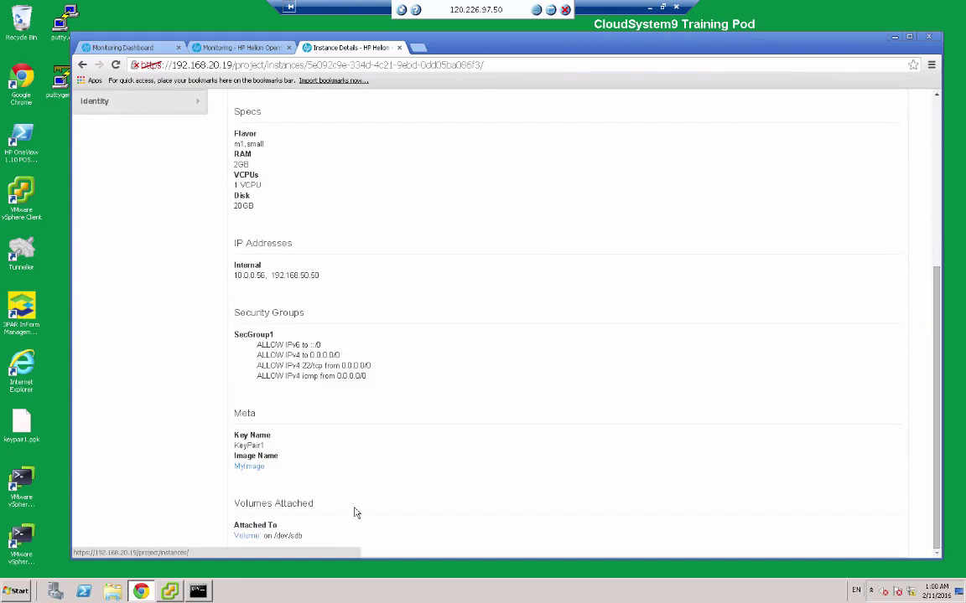